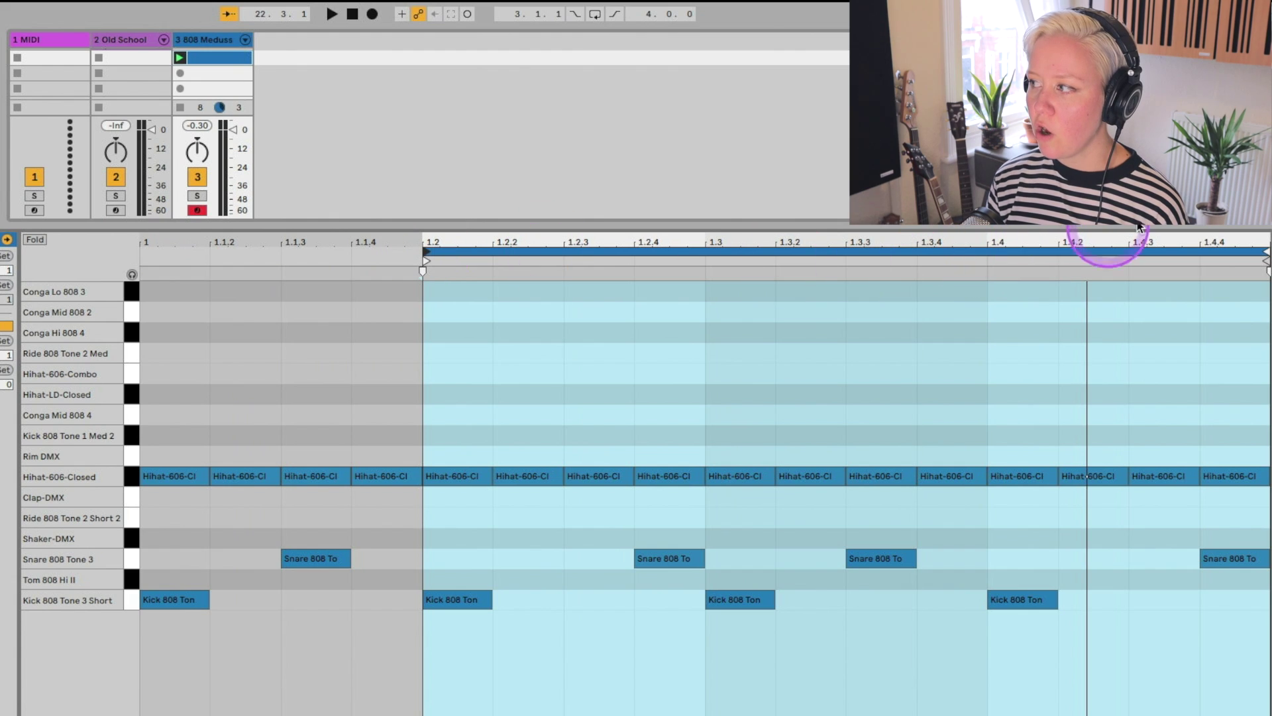
Step: Shorten the drum clip's loop to the single beat from 1.2 to 1.3
left_click_drag(1266, 257, 705, 257)
left_click_drag(424, 255, 142, 251)
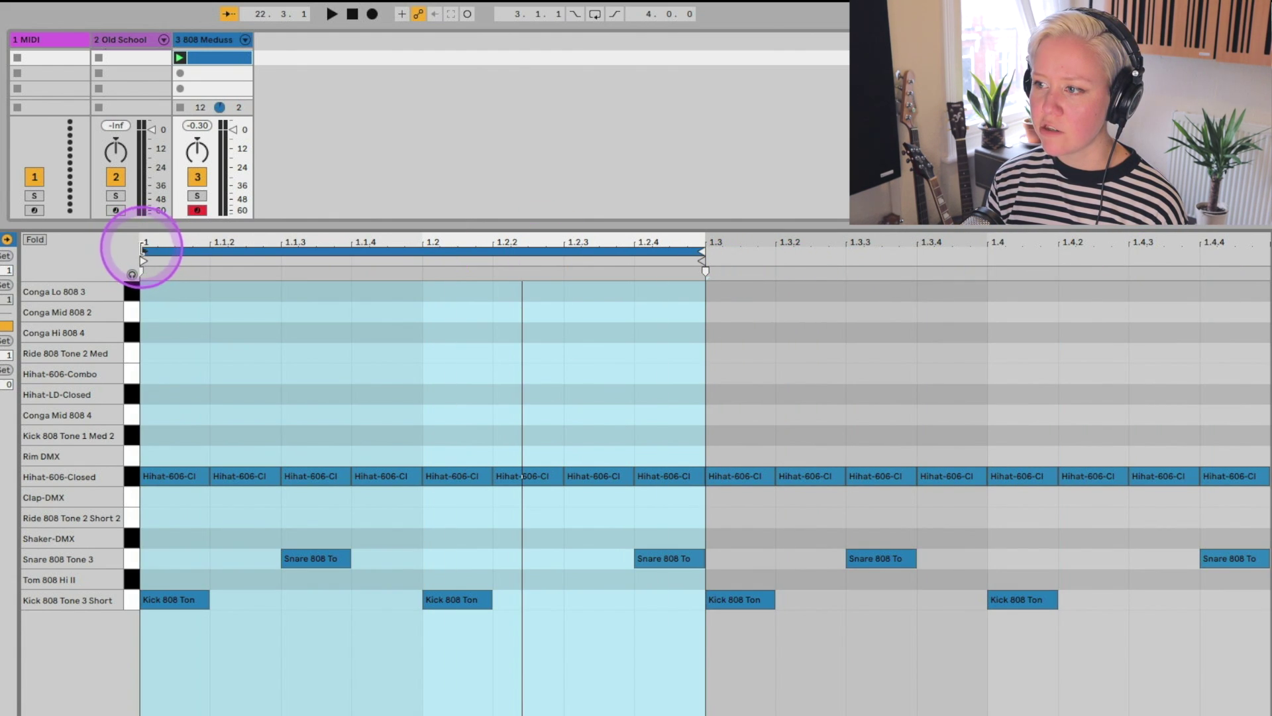
left_click_drag(143, 250, 416, 257)
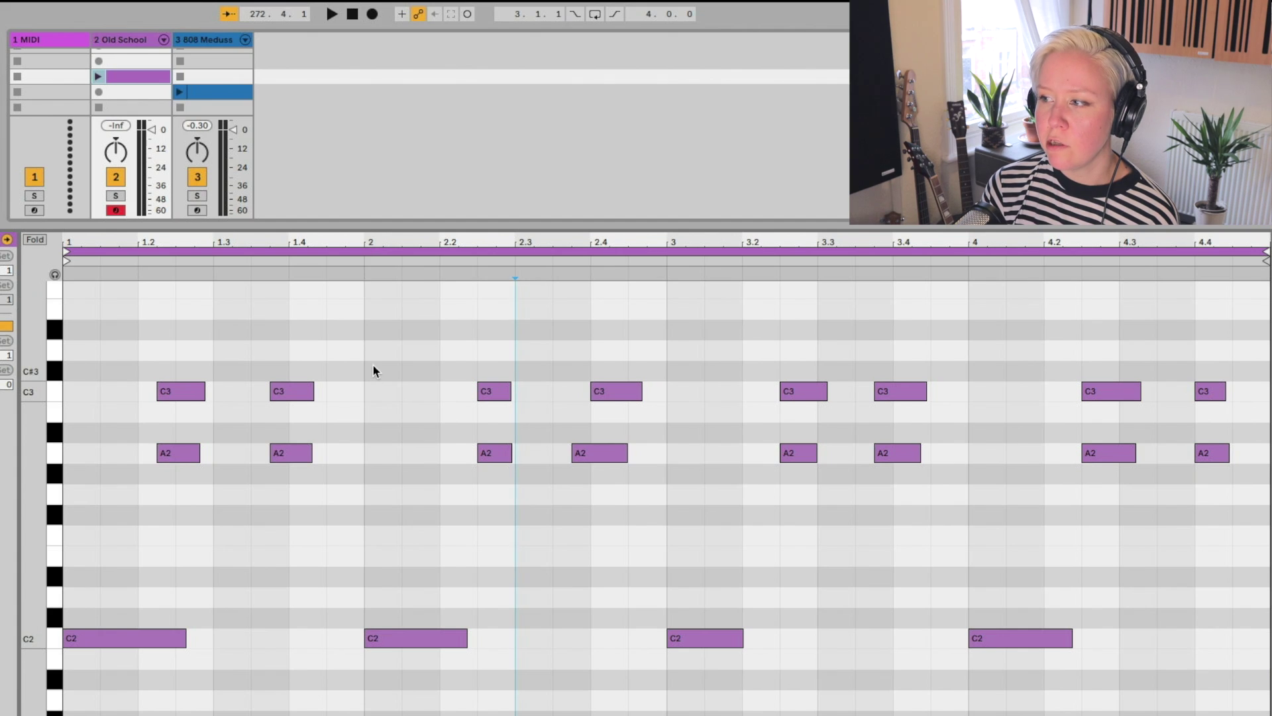
Step: Select the C3, A2 and C2 notes in bar 2 and loop the synth clip around them
left_click(359, 251)
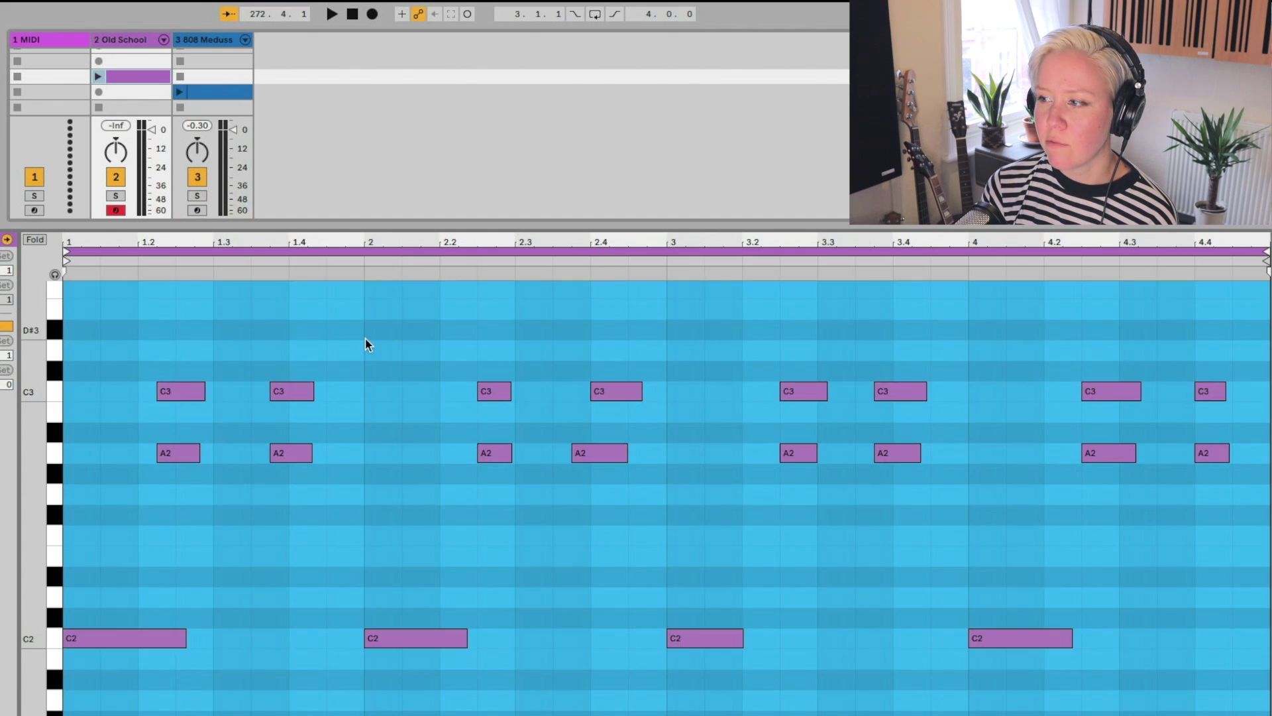
left_click(369, 346)
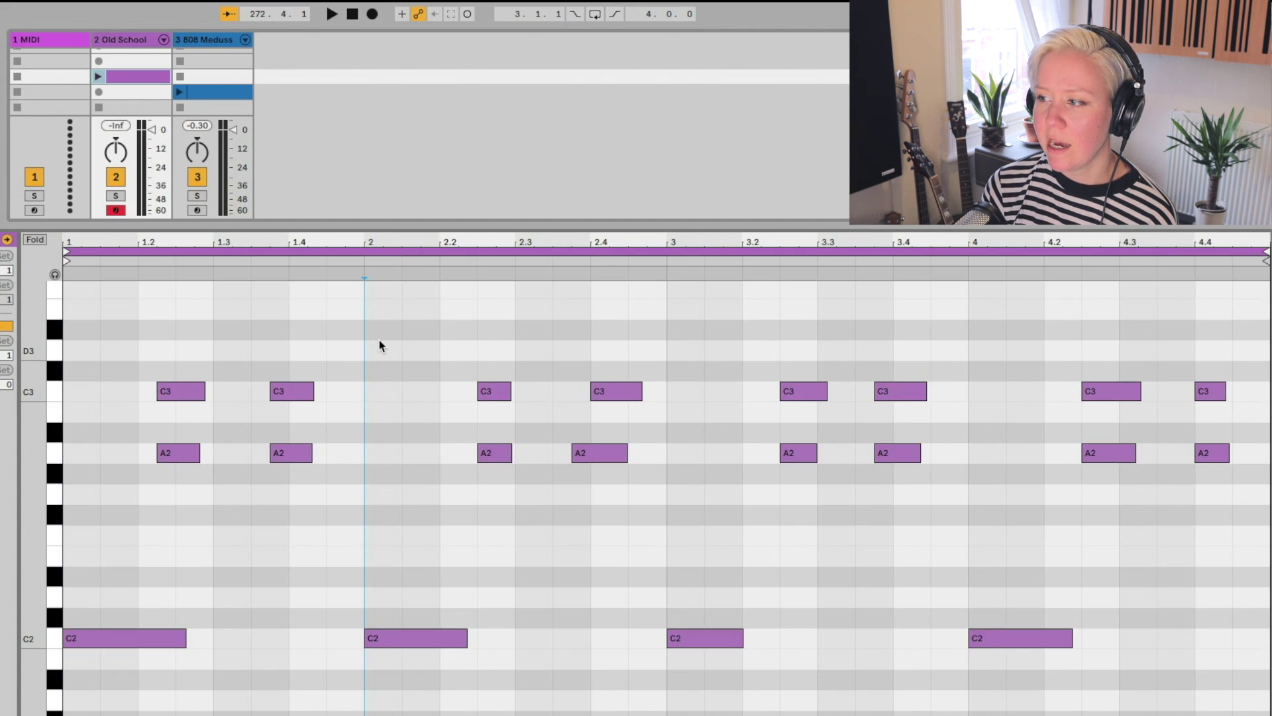
mouse_move(371, 359)
left_mouse_down()
mouse_move(643, 388)
mouse_move(673, 524)
left_mouse_up()
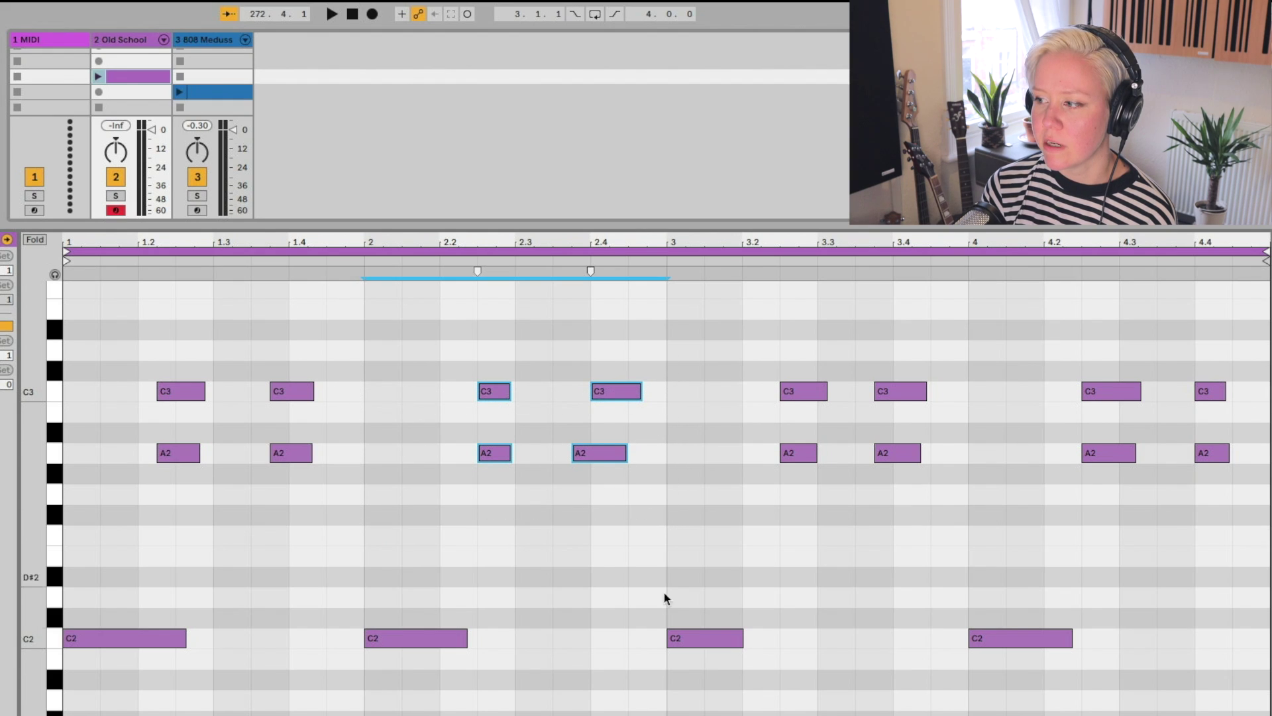
left_click_drag(655, 686, 364, 291)
right_click(416, 326)
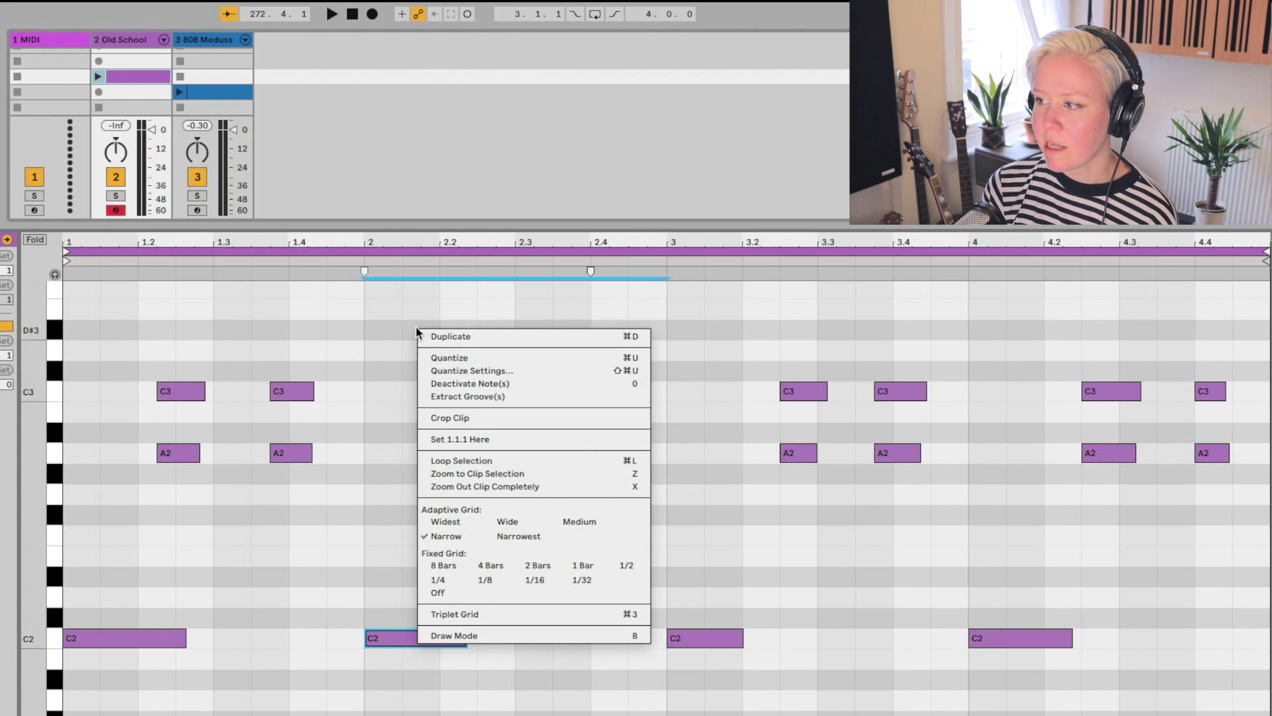
left_click(462, 460)
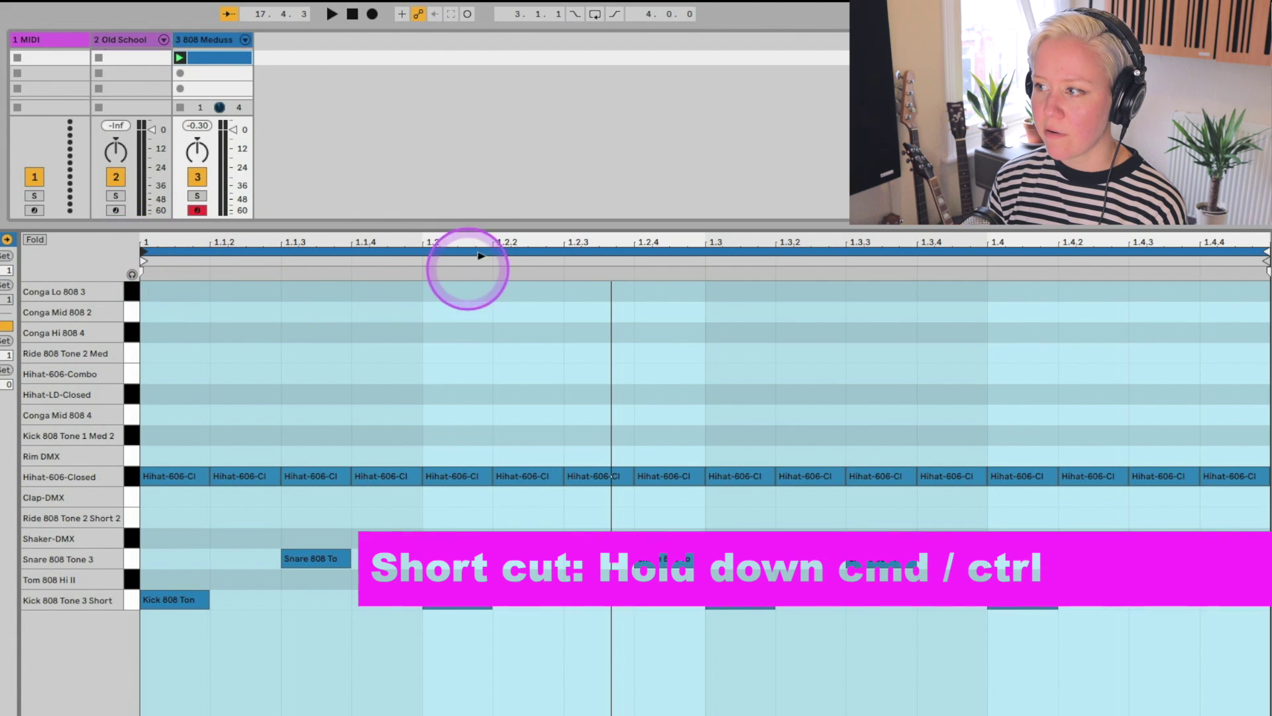
Step: Set the drum clip's loop to the single beat from 1.2 to 1.3 and select it
left_click(422, 251)
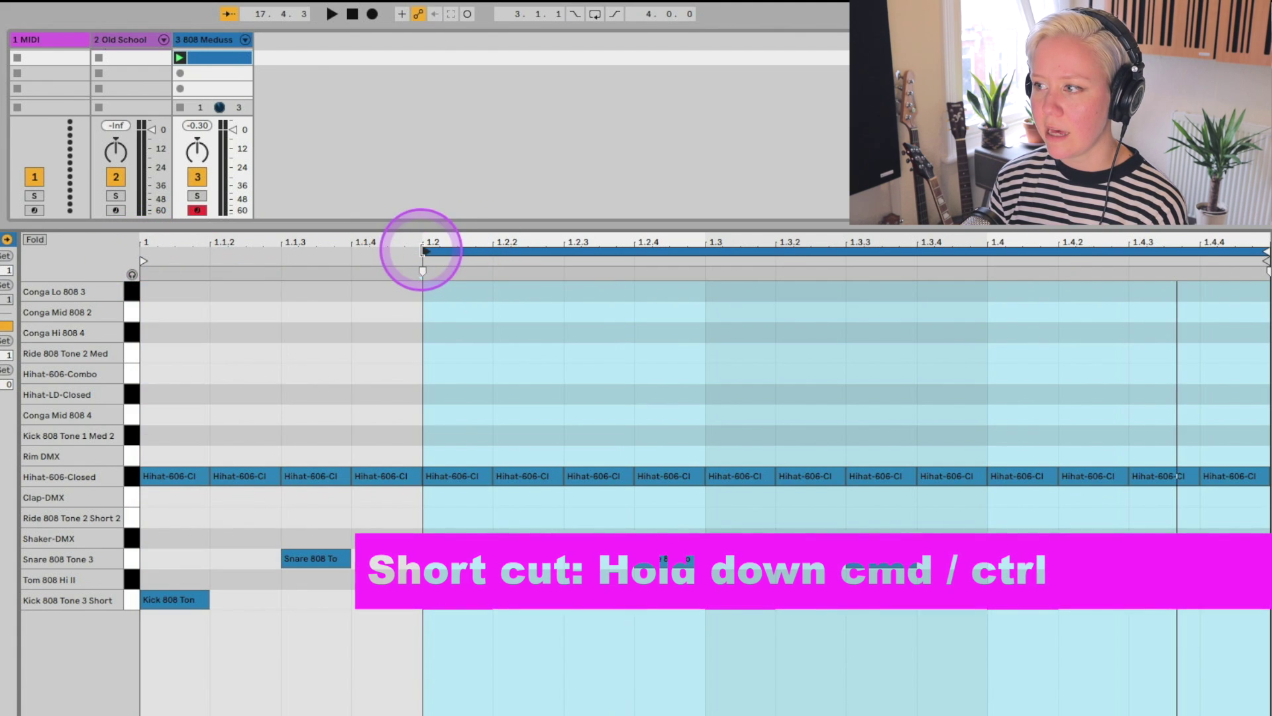
left_click(704, 250, "ctrl+shift")
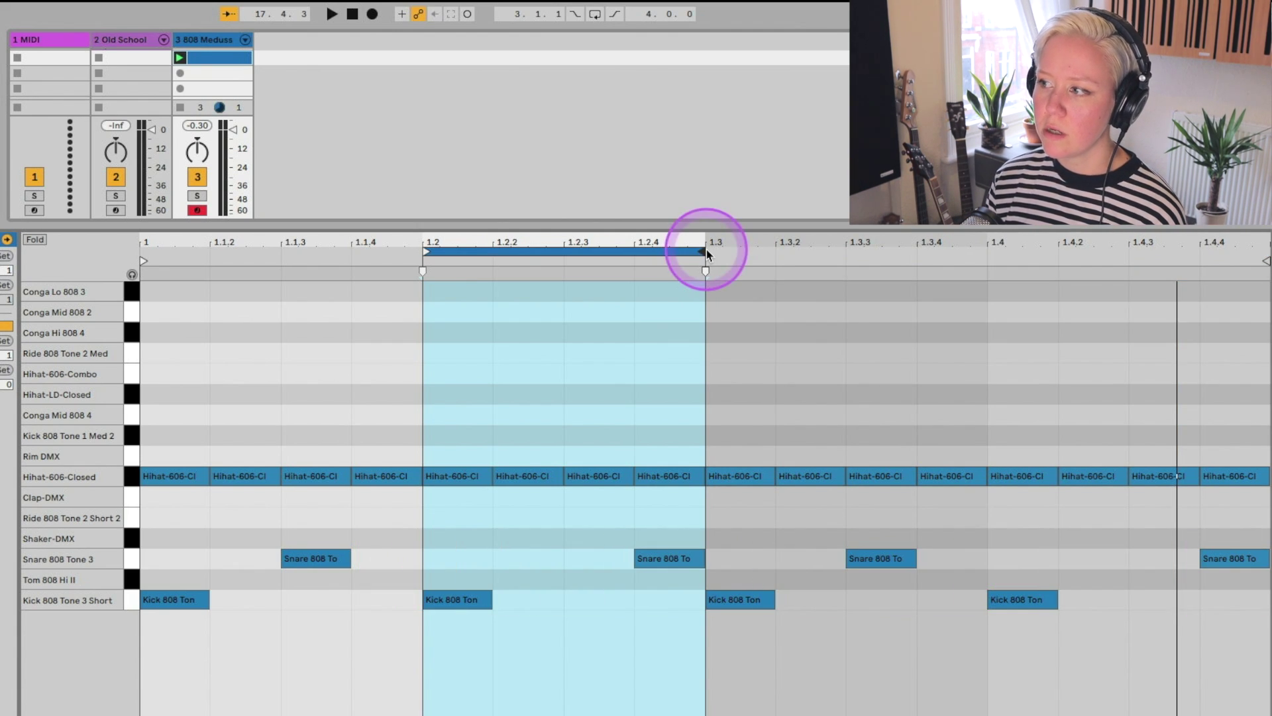
left_click(641, 288)
Step: Nudge the one-beat loop left and right to audition the neighbouring beats
key("Right")
key("Right")
key("Right")
key("Right")
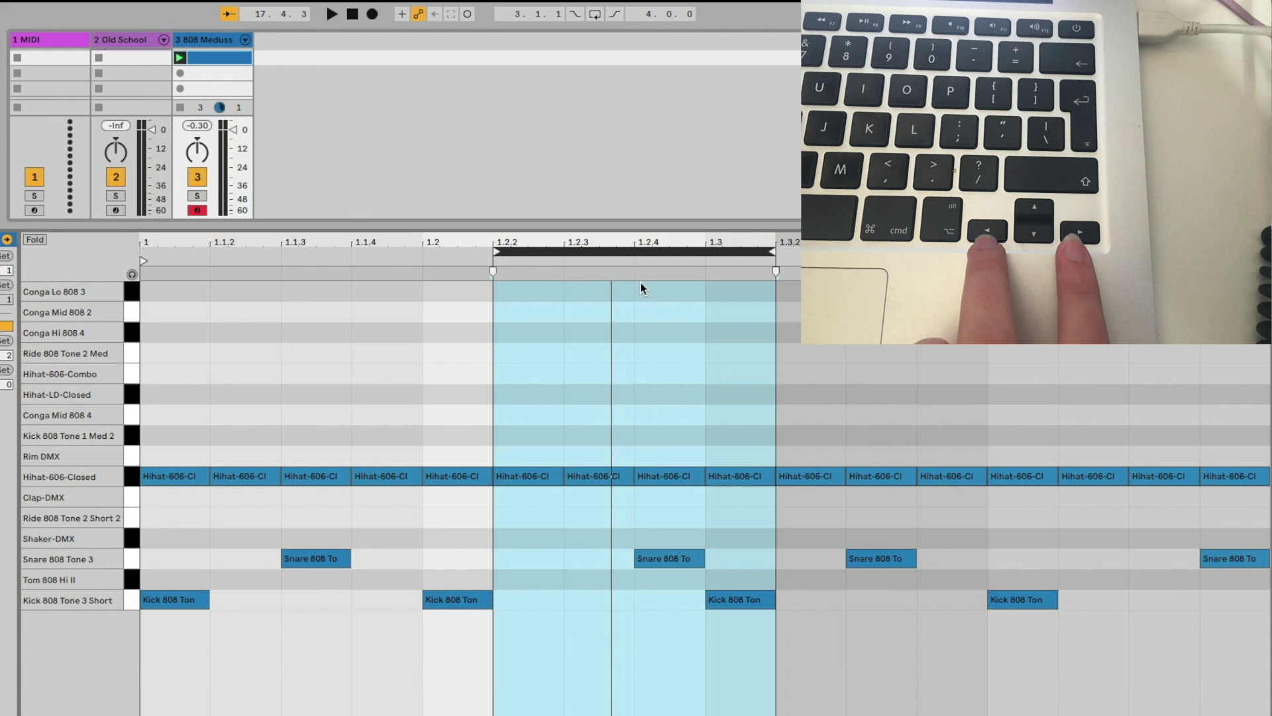
key("Left")
key("Left")
key("Left")
key("Left")
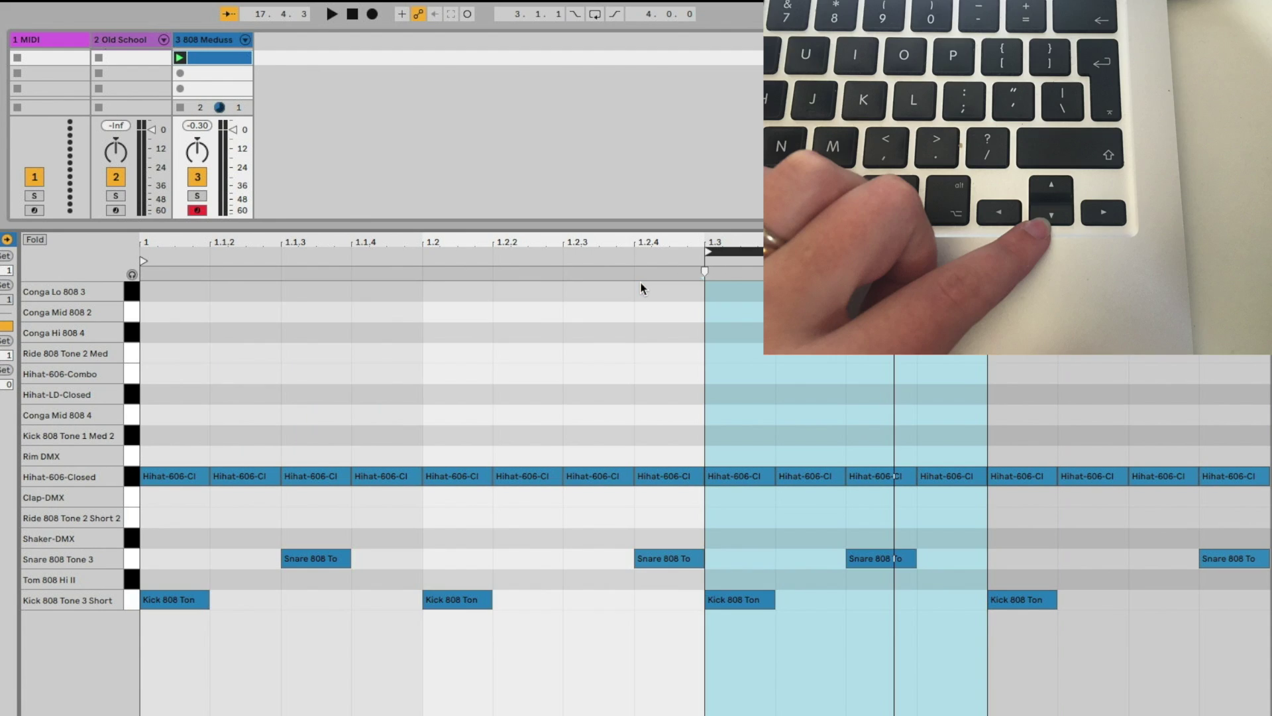
key("Left")
key("Left")
key("Left")
key("Left")
key("Right")
key("Right")
key("Right")
key("Right")
key("Left")
key("Left")
key("Left")
key("Left")
key("Right")
key("Right")
key("Right")
key("Right")
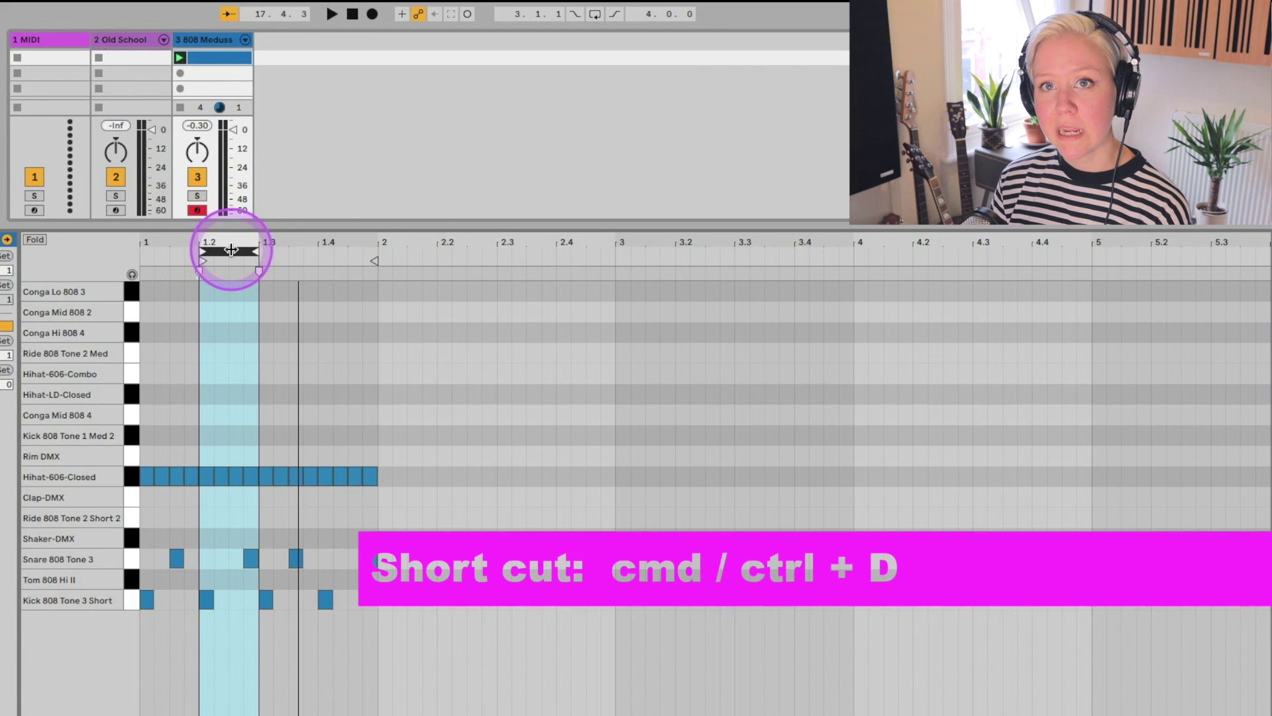
Step: Duplicate the looped drum beat along the clip and crop the clip to its one-bar loop
key("ctrl+d")
key("ctrl+d")
key("ctrl+d")
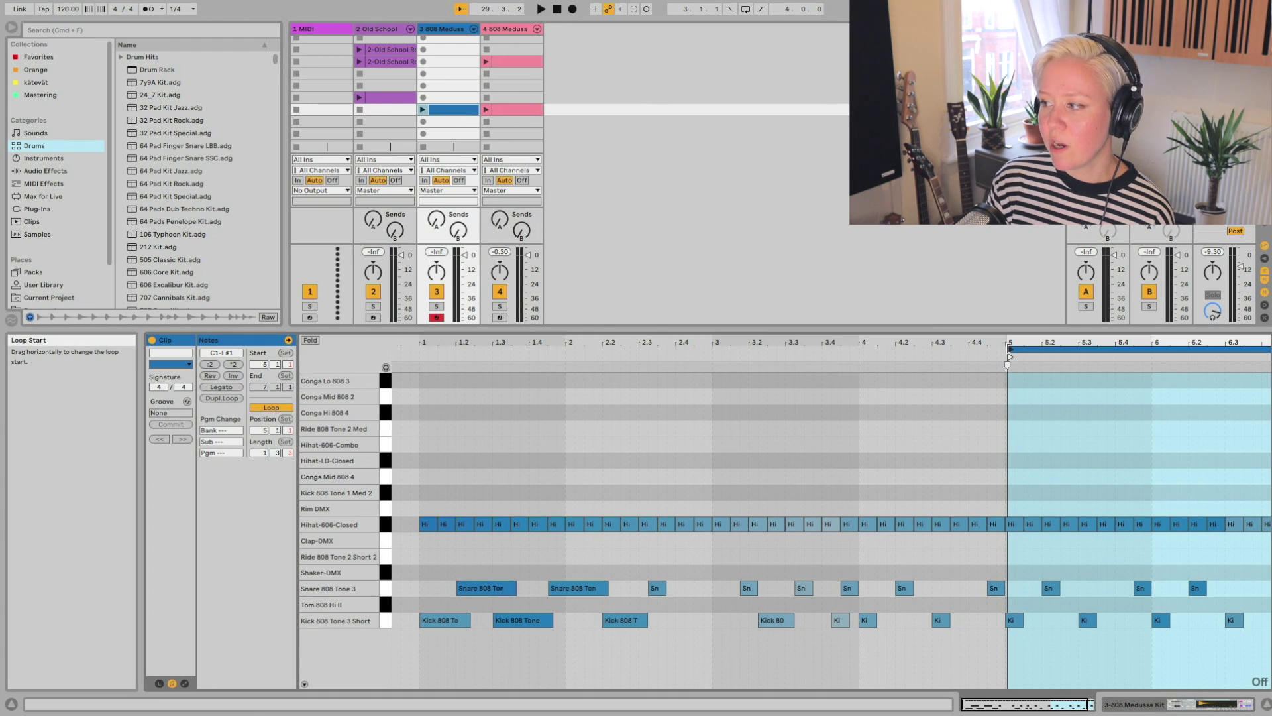
left_click_drag(1008, 349, 1005, 349)
left_click(1046, 396)
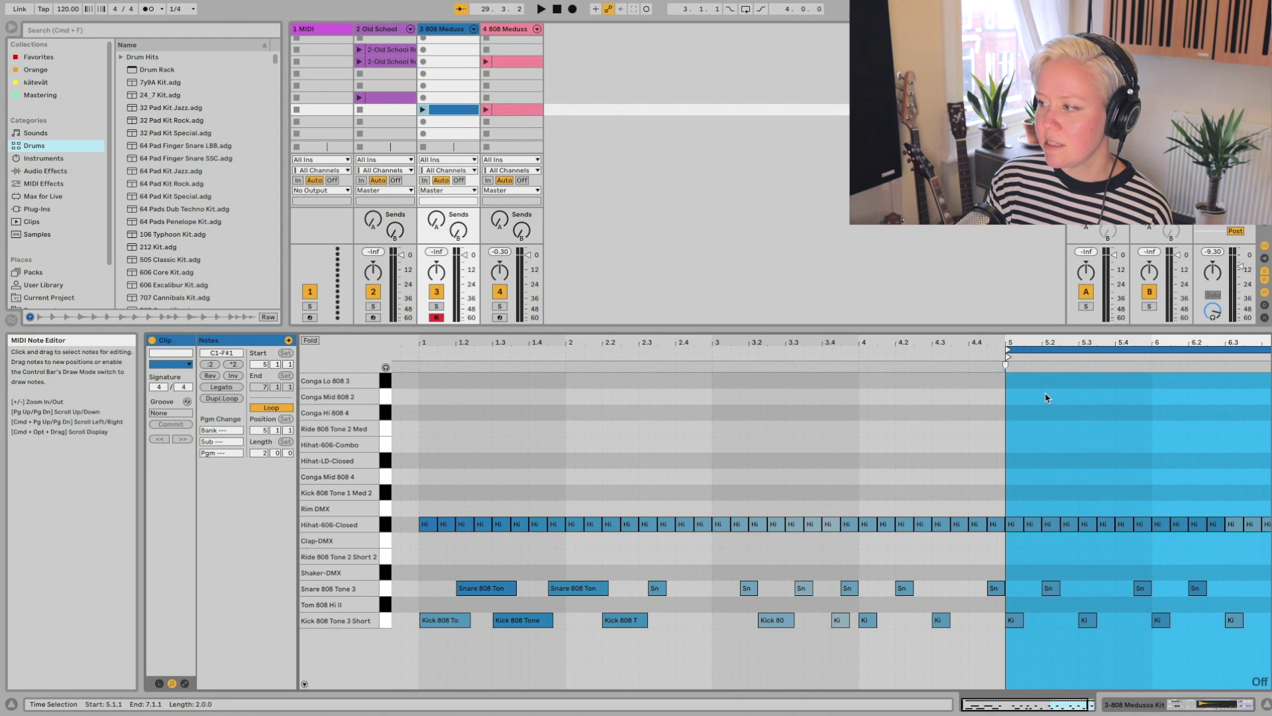
right_click(1045, 396)
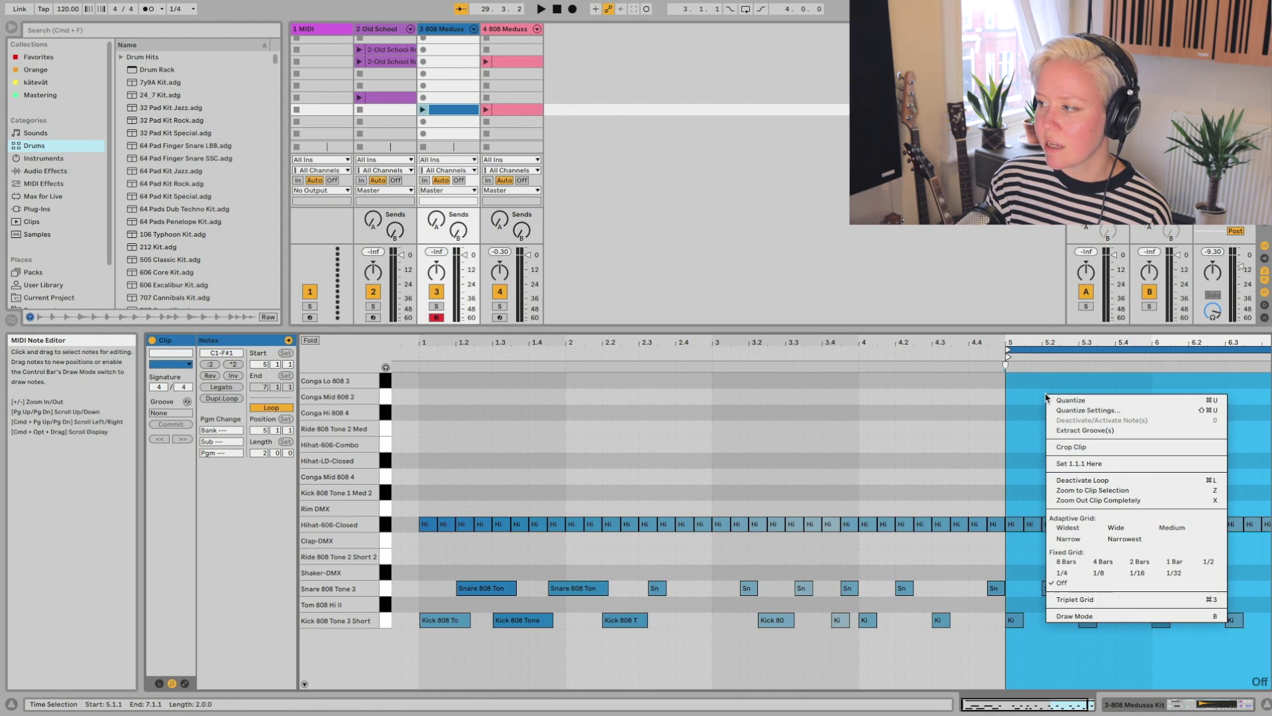
left_click(1074, 447)
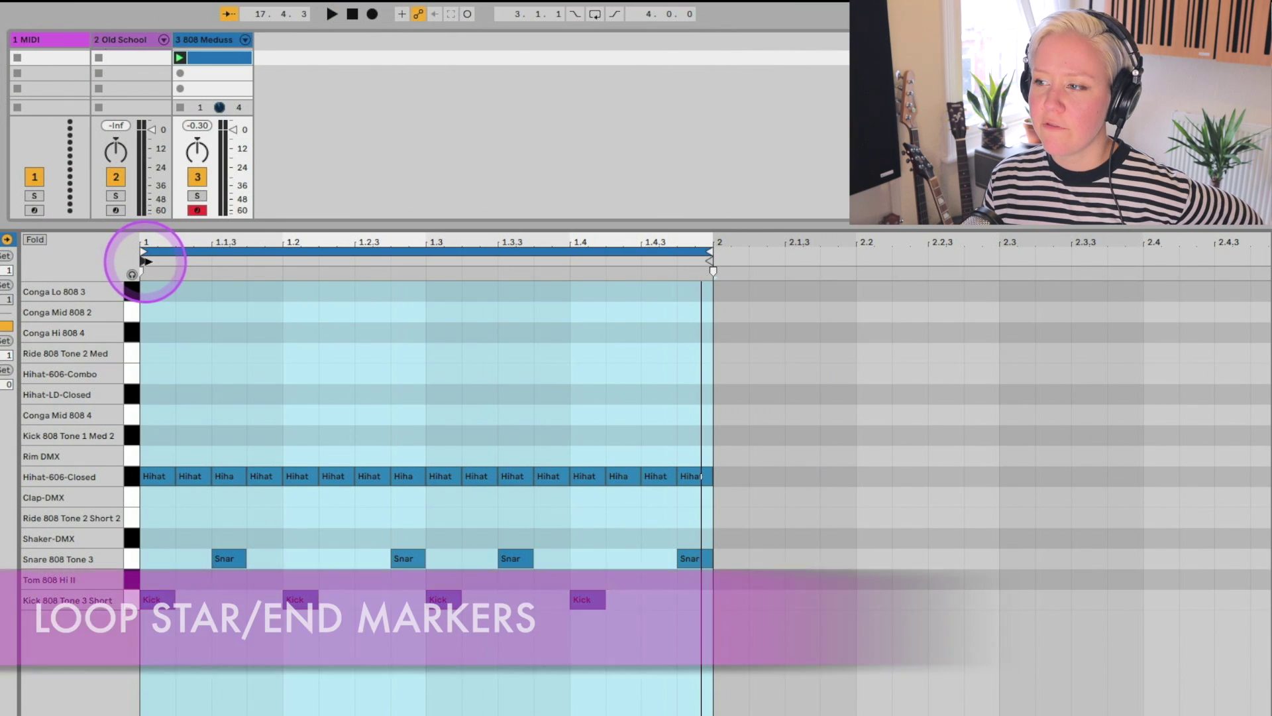
Step: Move the drum clip's start marker to 1.3 and its end marker to 1.4
left_click_drag(144, 262, 275, 256)
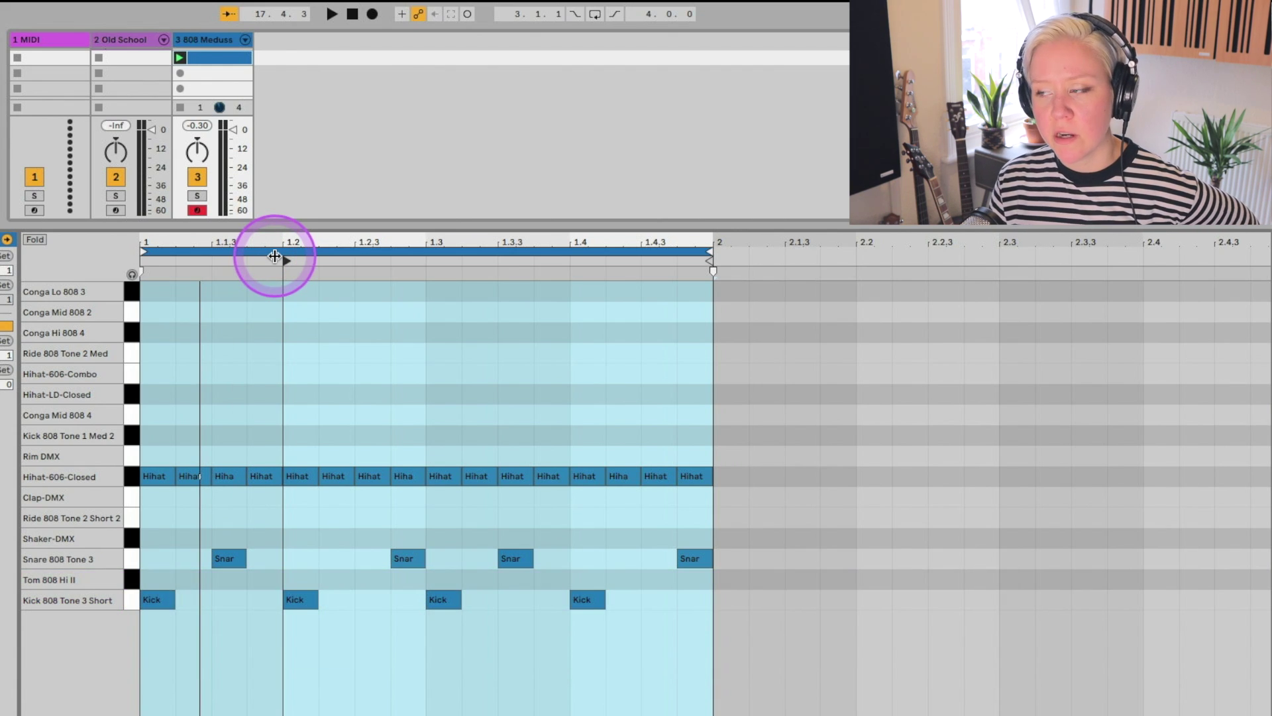
left_click_drag(285, 260, 429, 258)
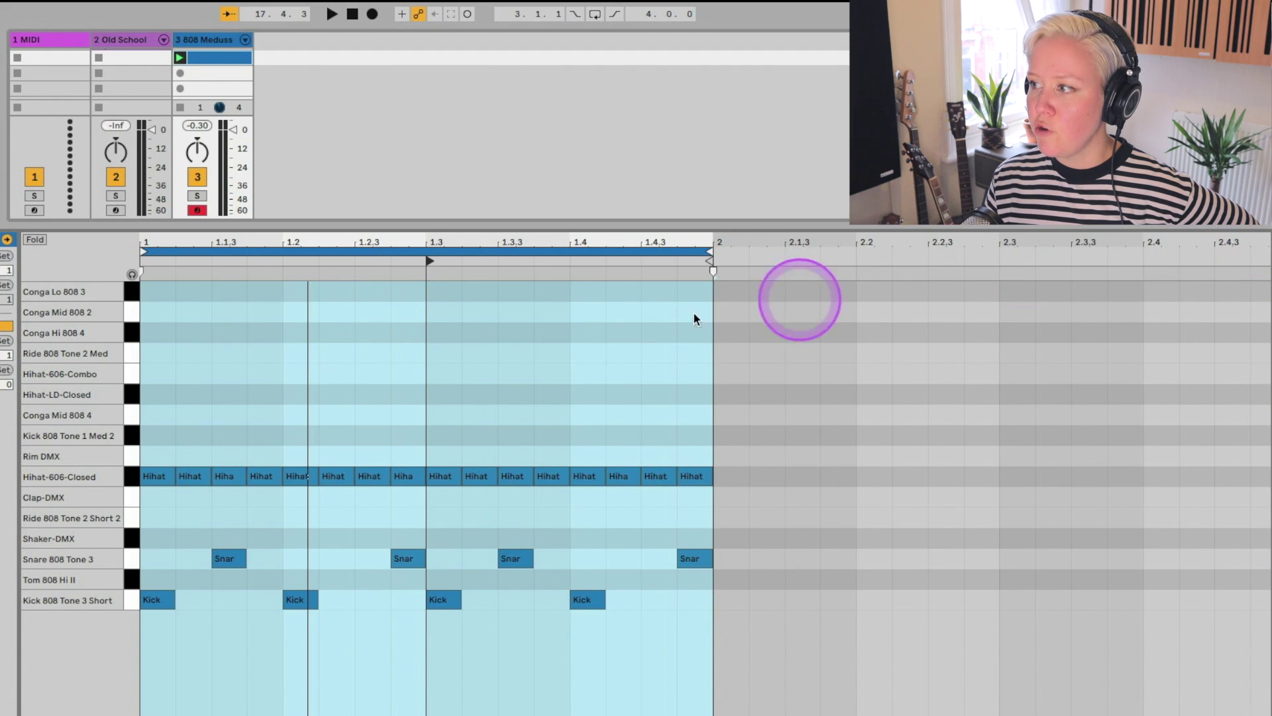
left_click(432, 335)
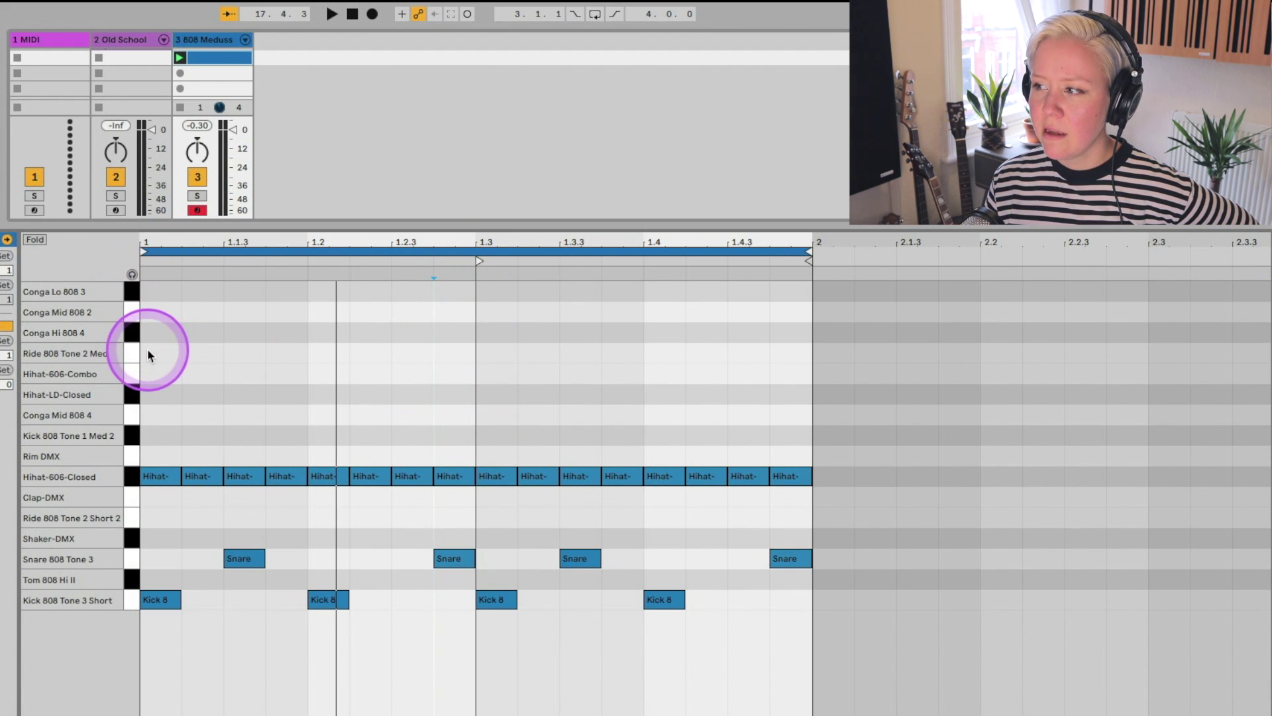
mouse_move(479, 261)
left_mouse_down()
mouse_move(206, 265)
mouse_move(494, 267)
left_mouse_up()
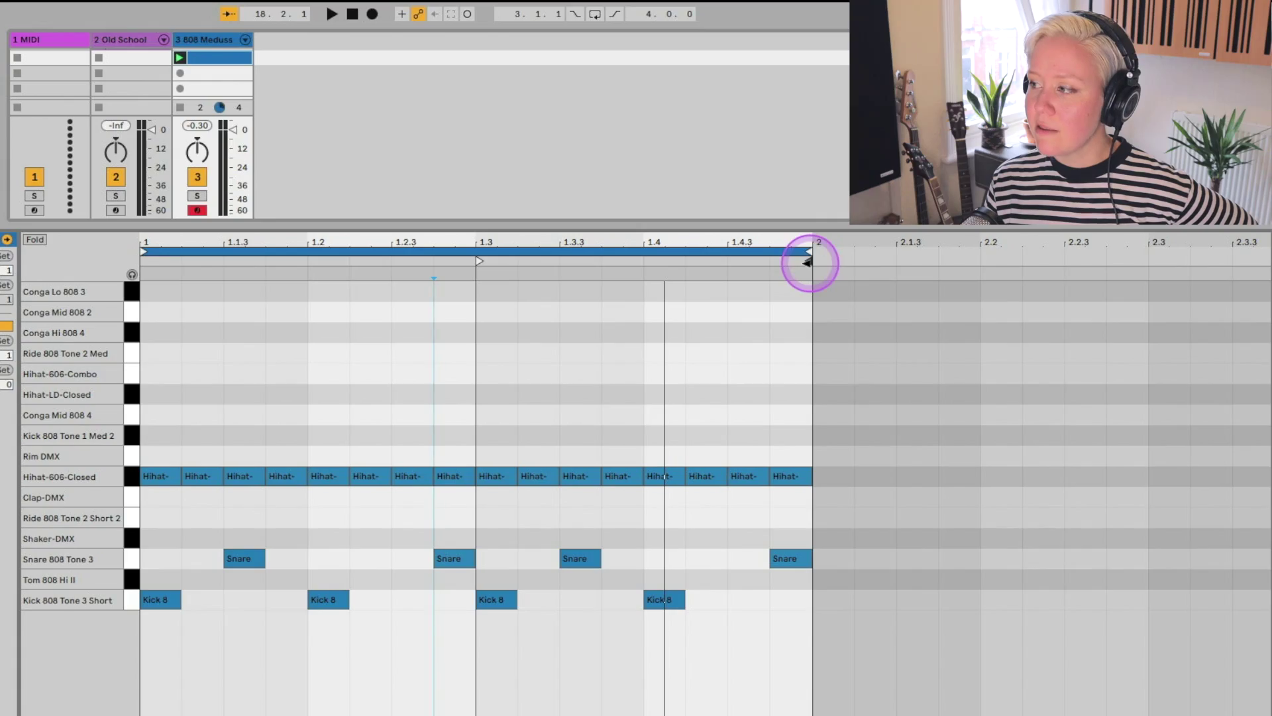
left_click_drag(809, 264, 646, 274)
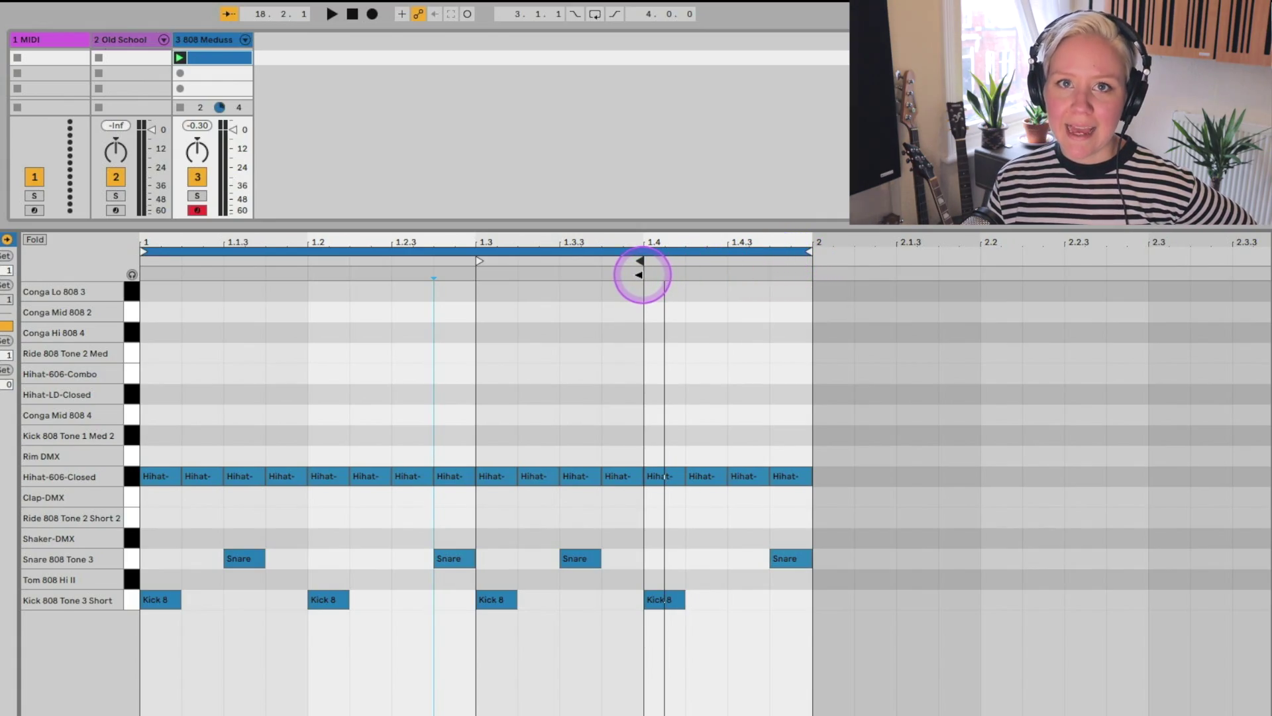
Step: Switch off the drum clip's Loop and launch it to play
left_click(132, 287)
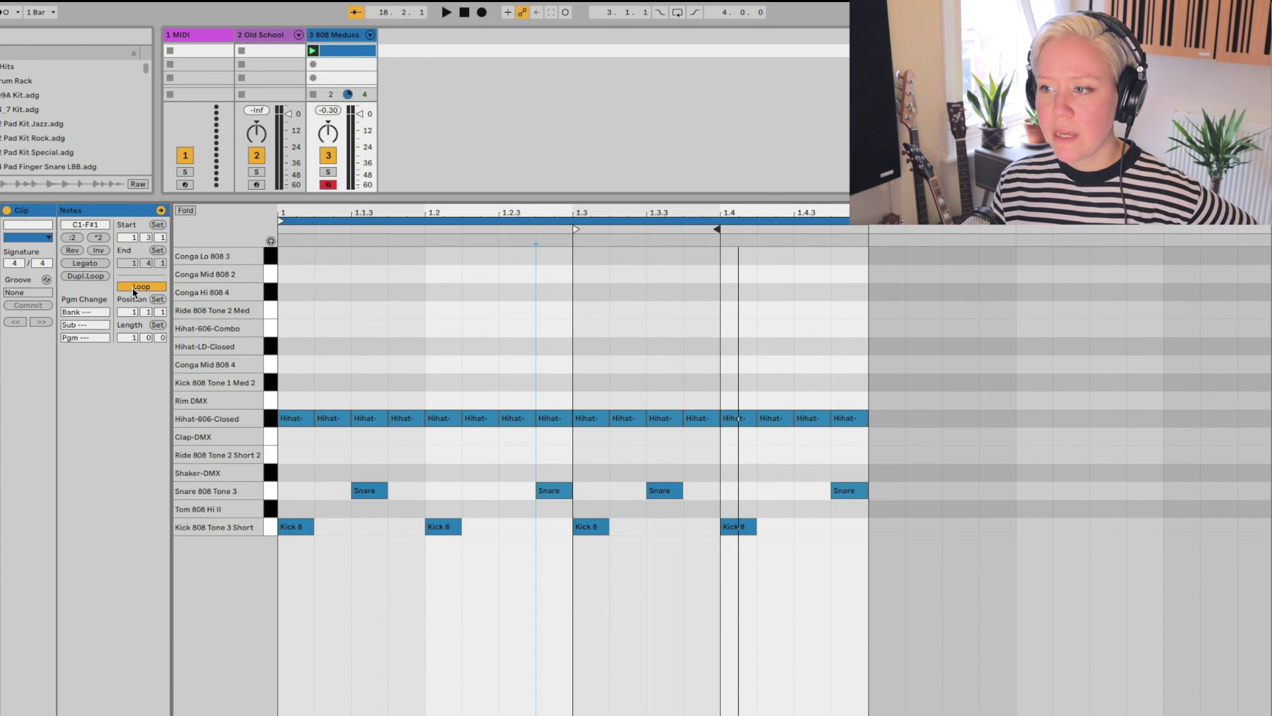
left_click(137, 288)
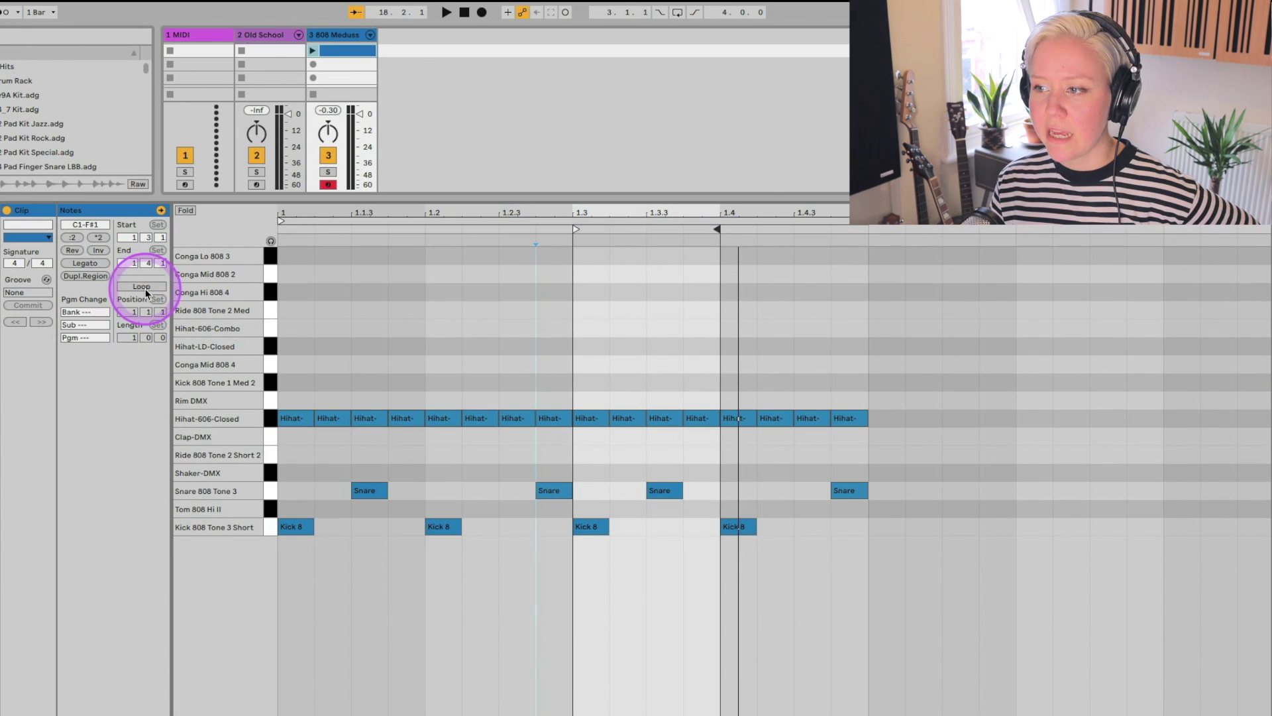
left_click(630, 375)
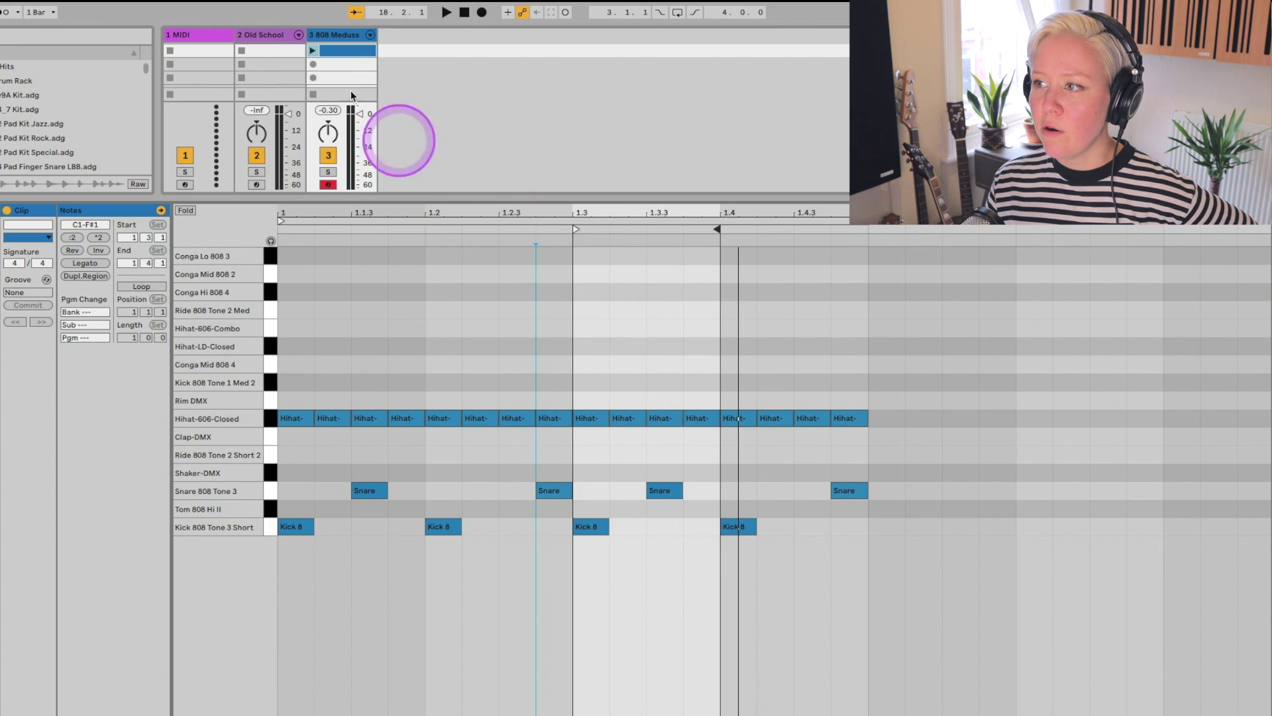
left_click(573, 228)
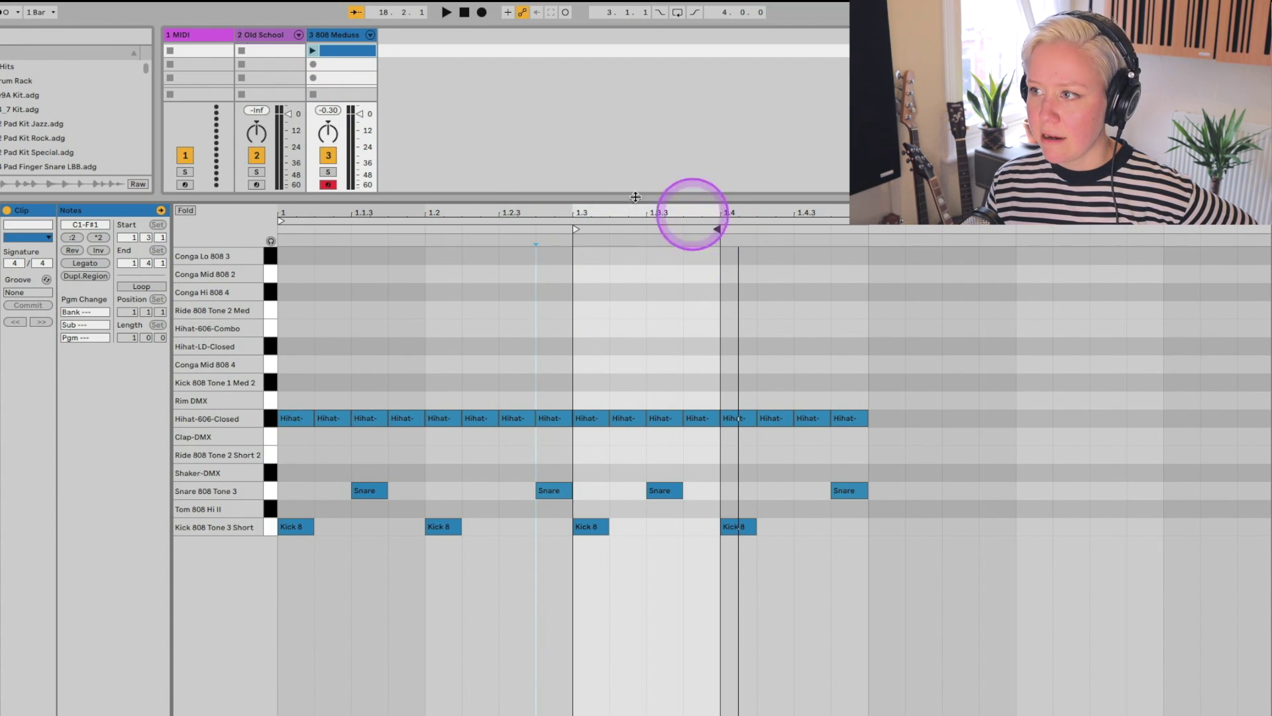
left_click(312, 50)
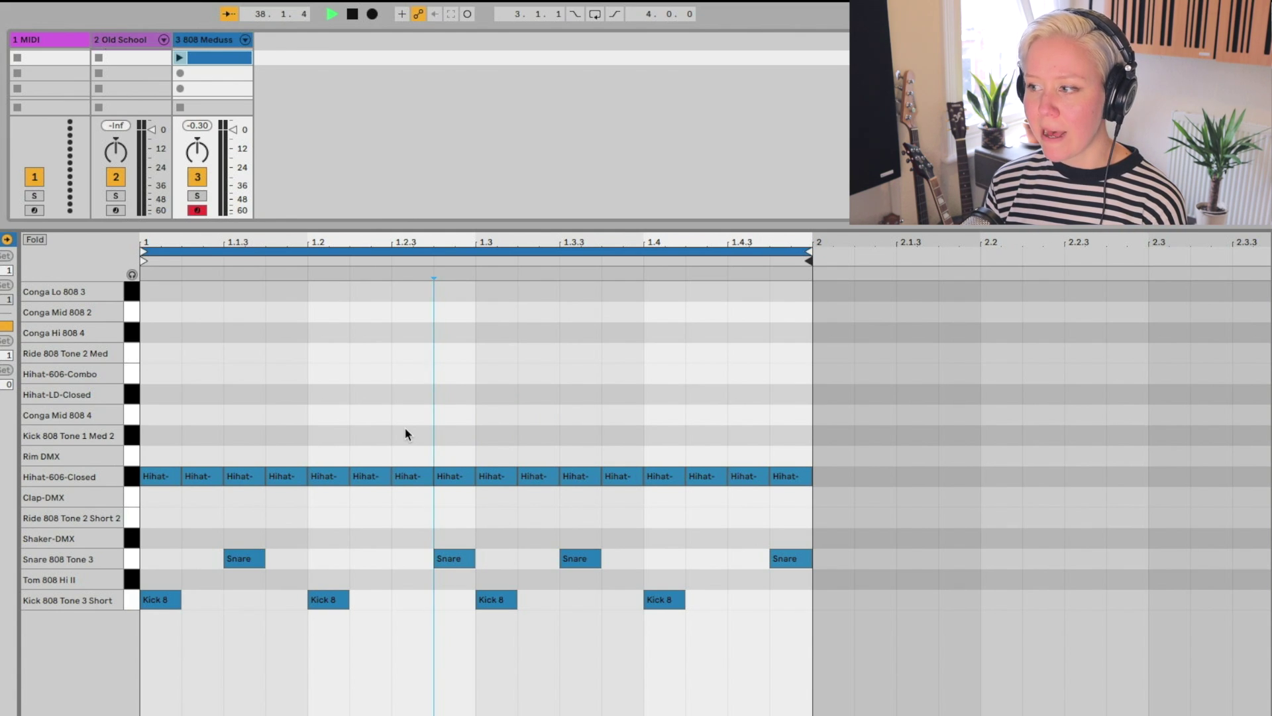
Step: Select the closed hi-hat note at 1.1.4 in the drum grid
scroll(406, 434, "up", 3)
scroll(405, 434, "down", 5)
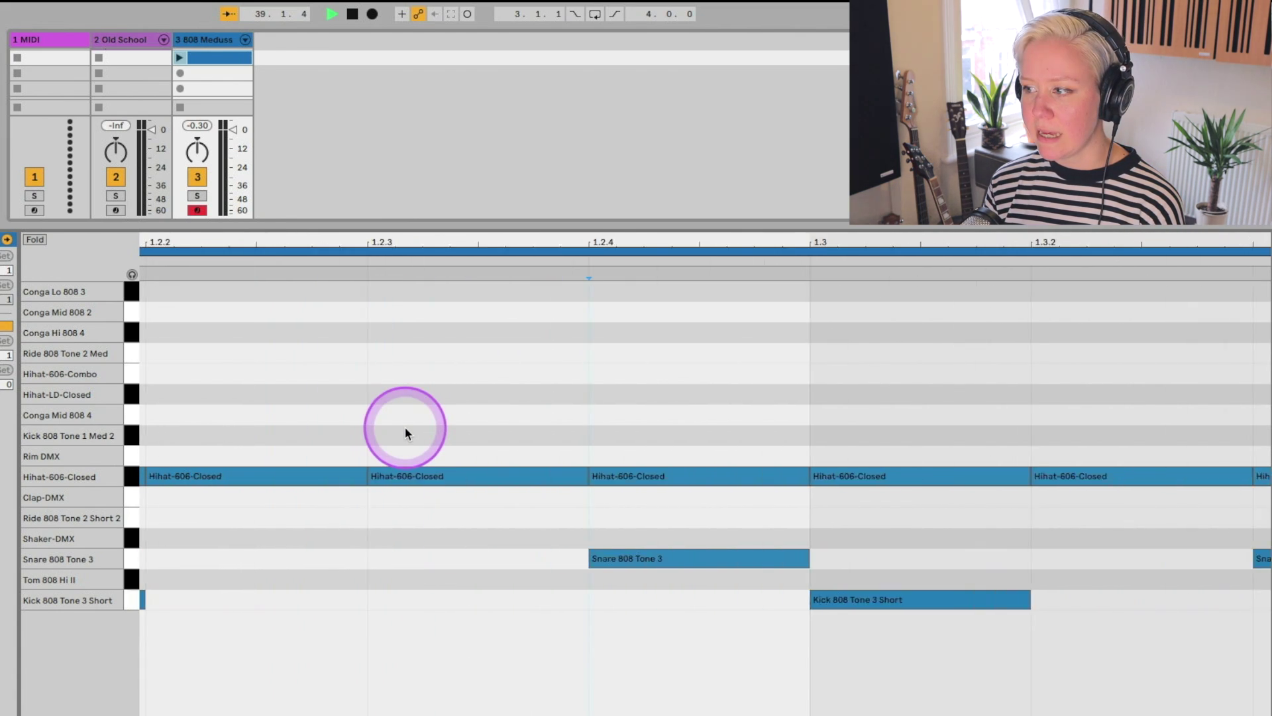
left_click(418, 482)
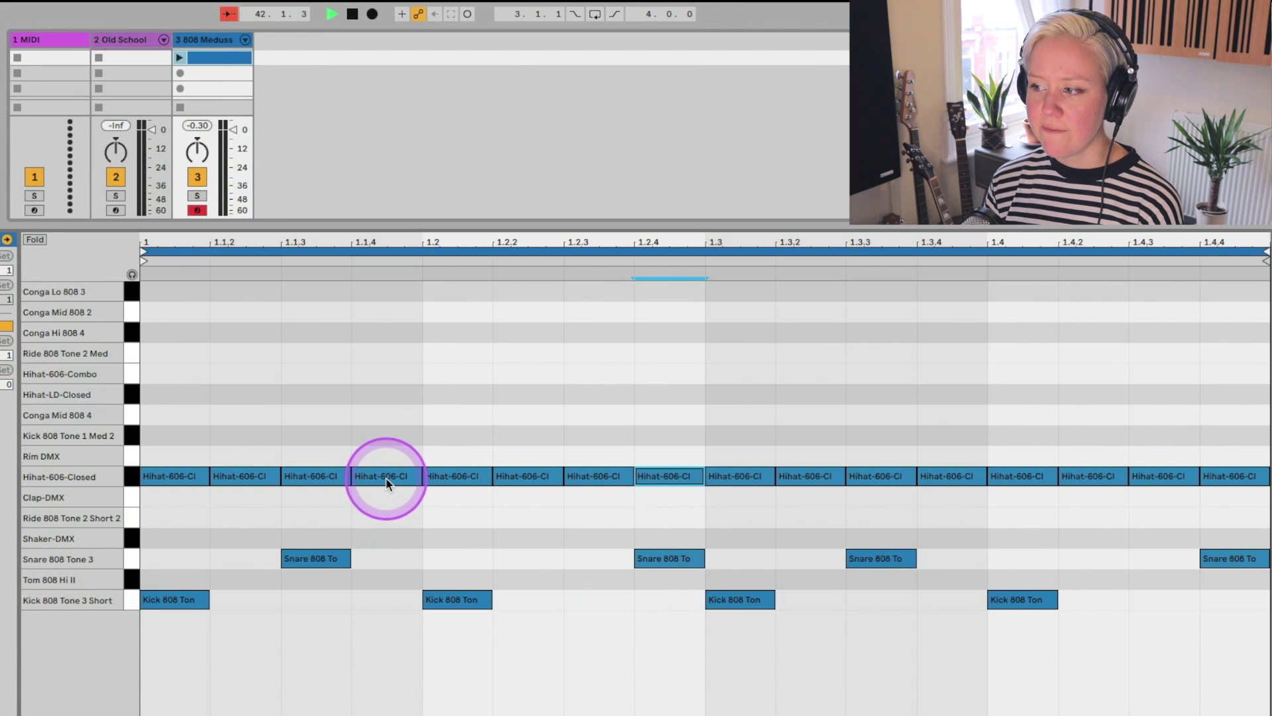
left_click(385, 478)
Step: Show the 808 Meduss clip with its sixteenth hi-hats, kicks and snares in the editor
scroll(386, 479, "up", 5)
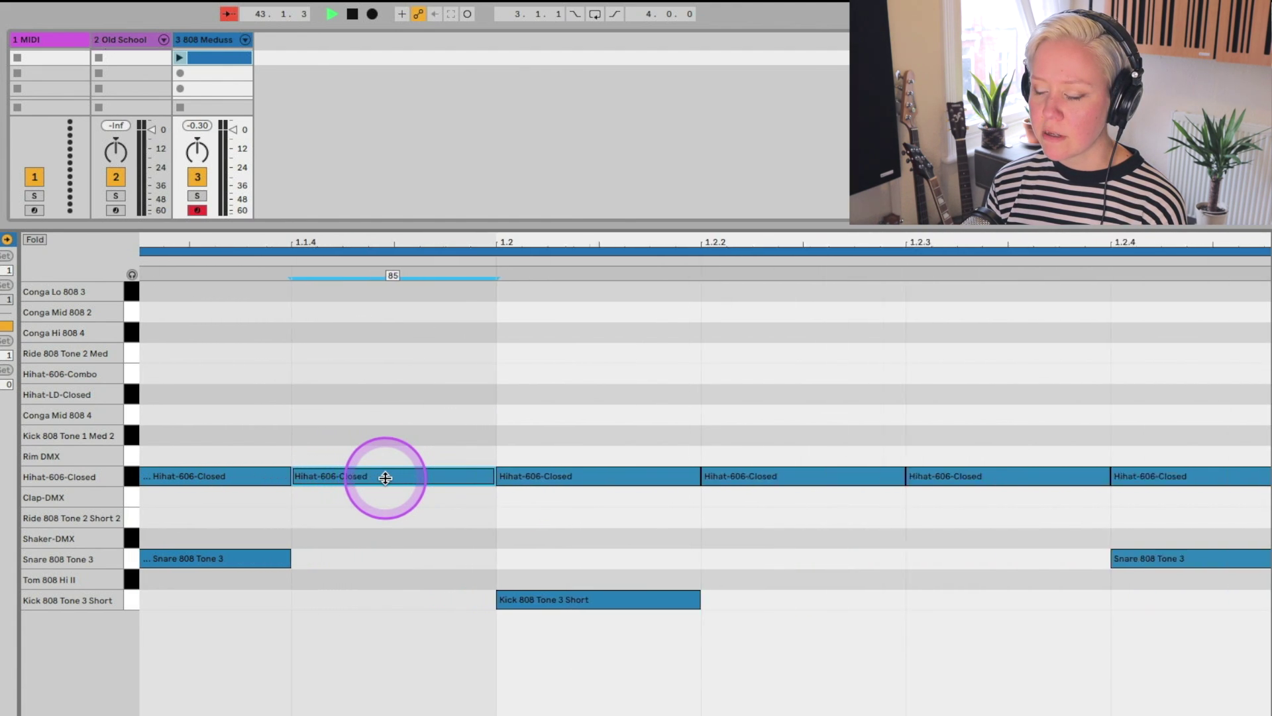
scroll(386, 478, "down", 5)
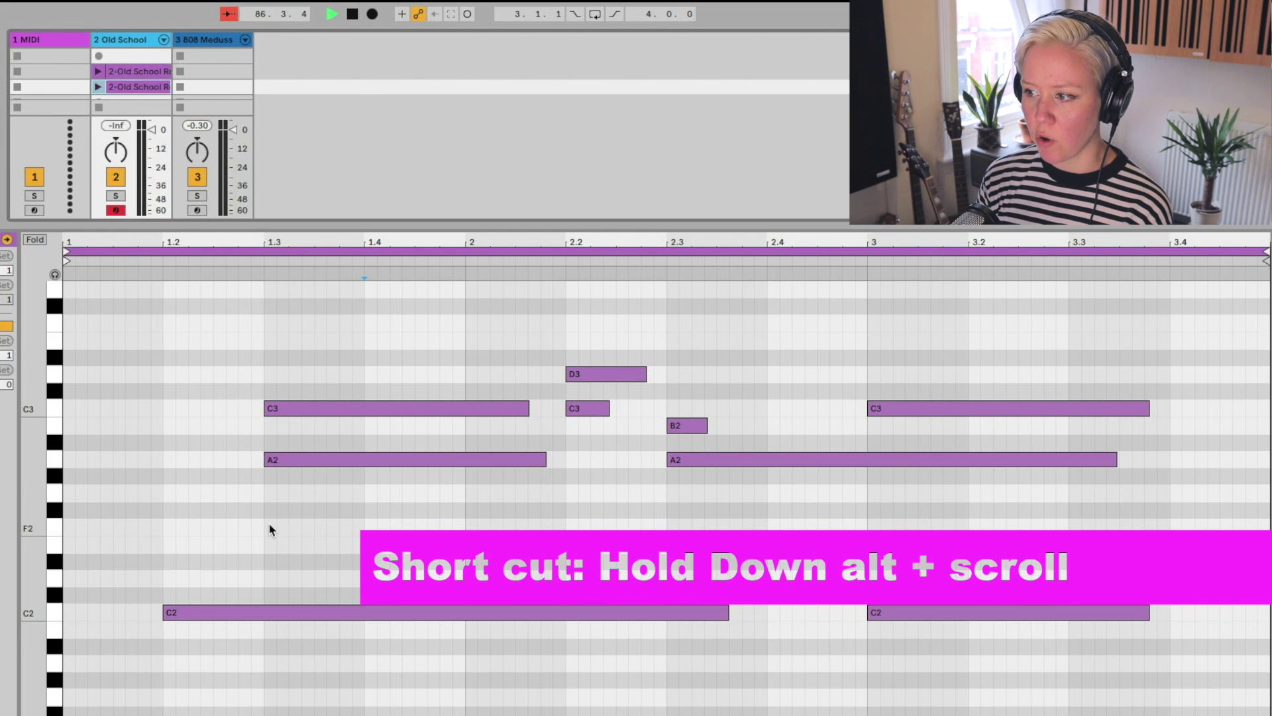
scroll(244, 515, "down", 3)
scroll(244, 516, "up", 2)
scroll(244, 515, "down", 4)
scroll(244, 516, "up", 5)
scroll(245, 516, "up", 2)
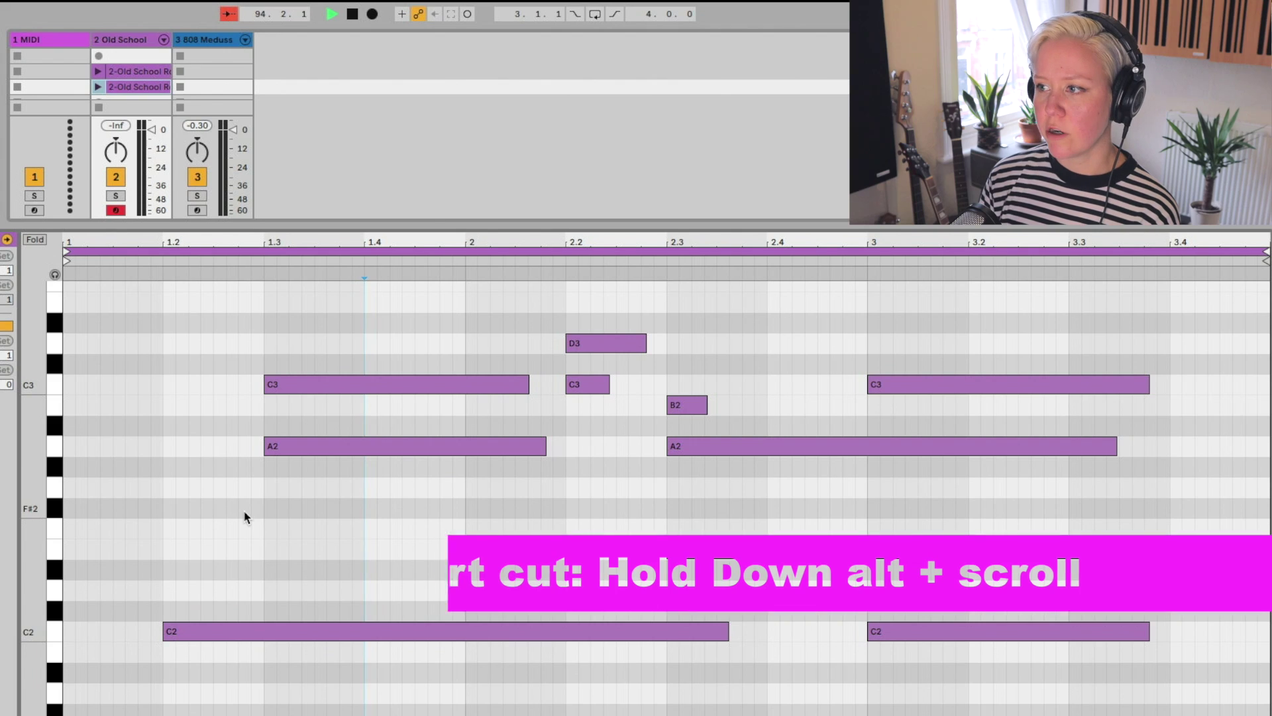
left_click(233, 98)
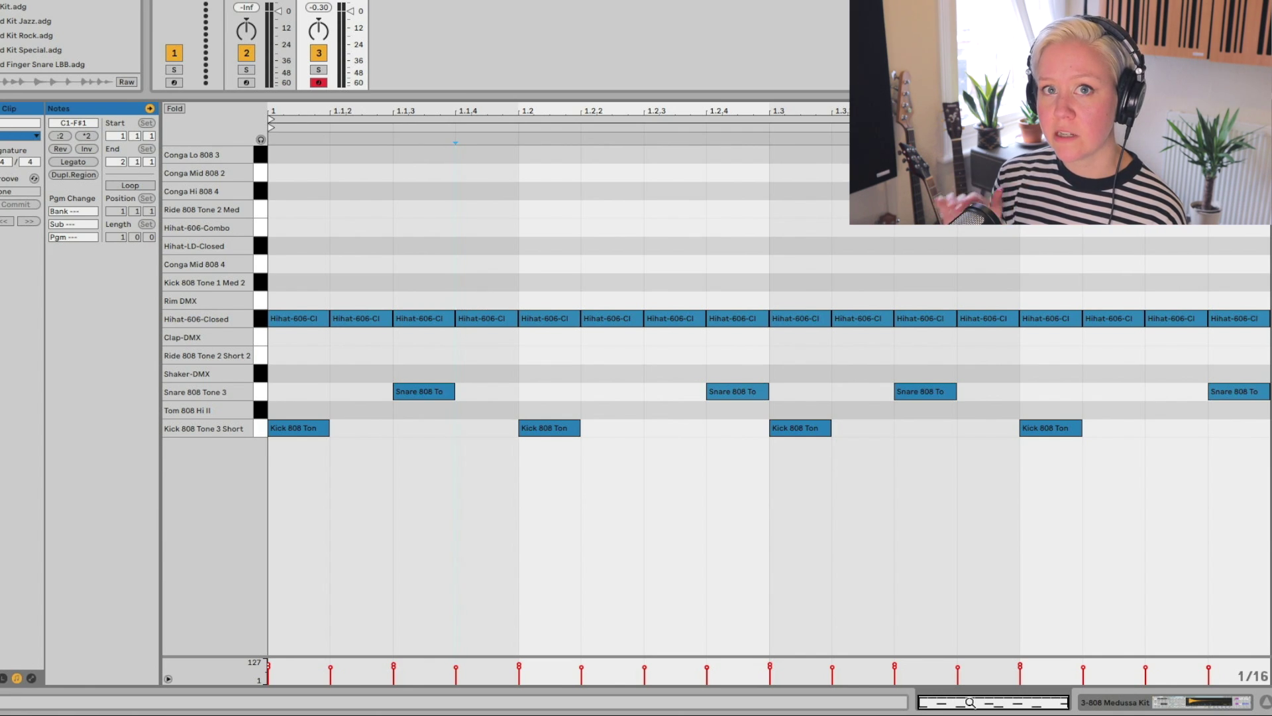
Step: Start playback of the 808 Meduss drum clip
key("space")
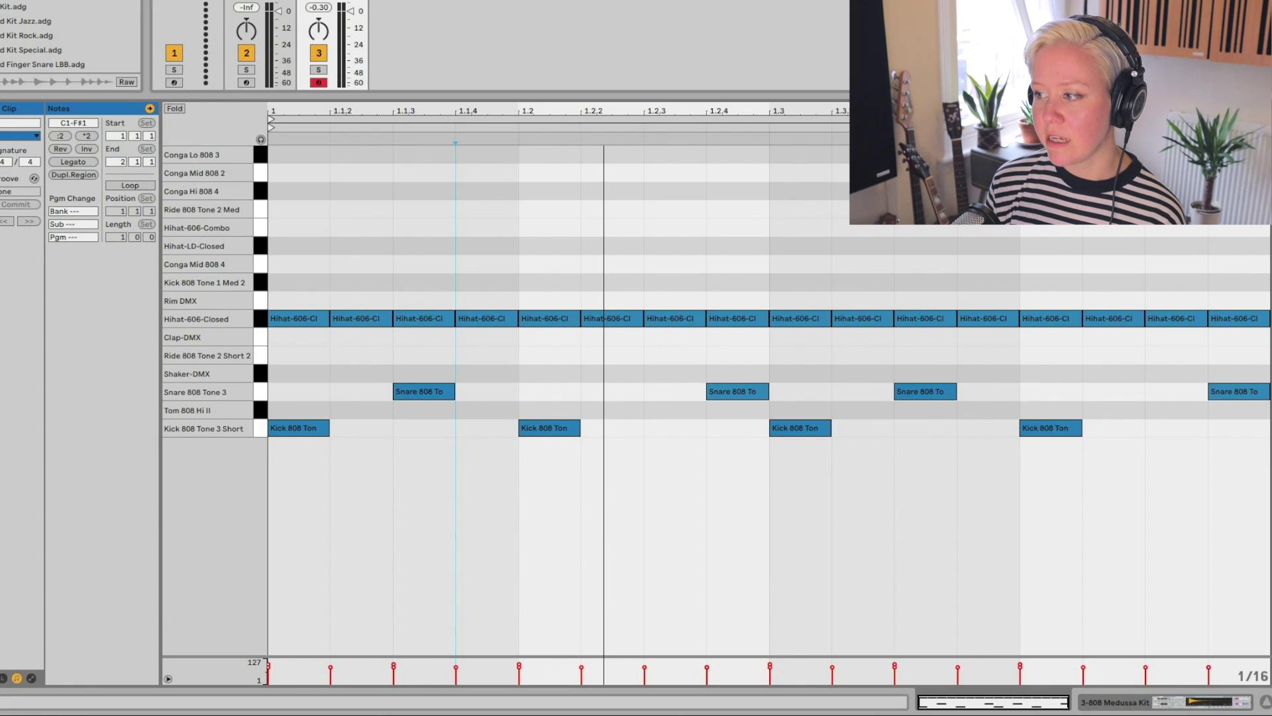
scroll(604, 398, "up", 5)
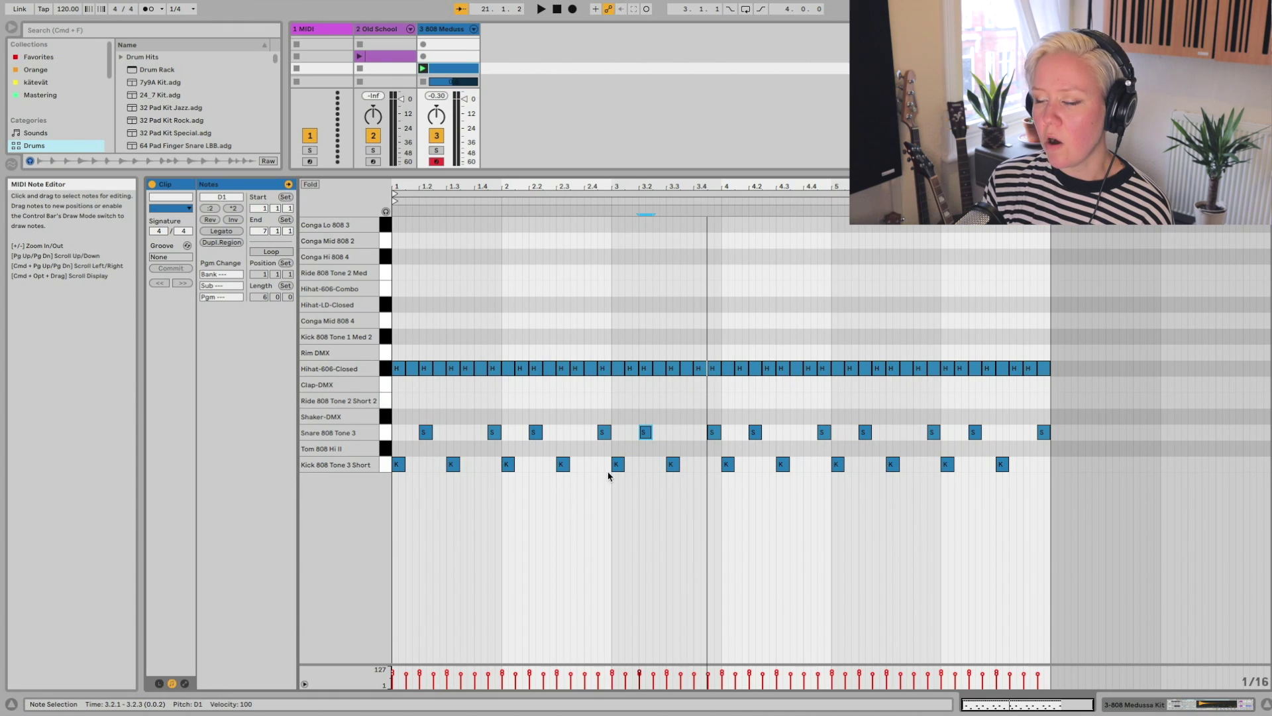
scroll(662, 467, "up", 4)
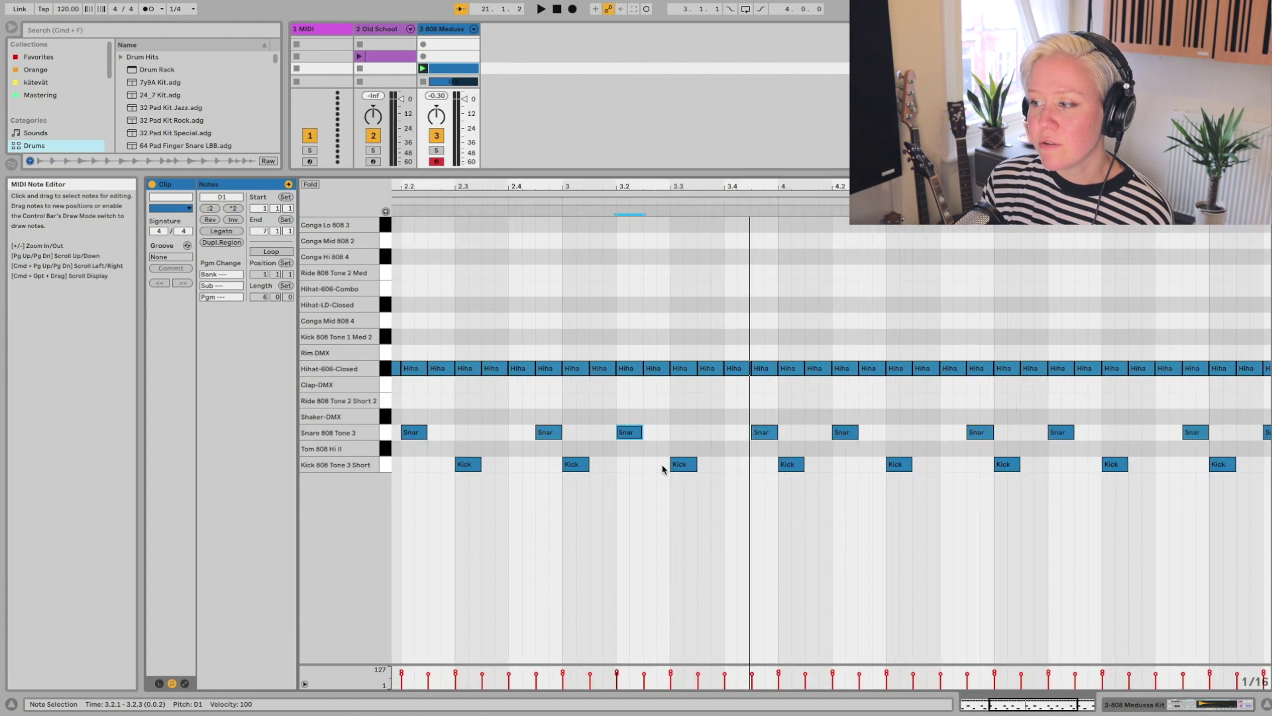
Step: Zoom the editor to a selected group of hi-hat, snare and kick notes, then zoom back out
left_click_drag(790, 483, 684, 359)
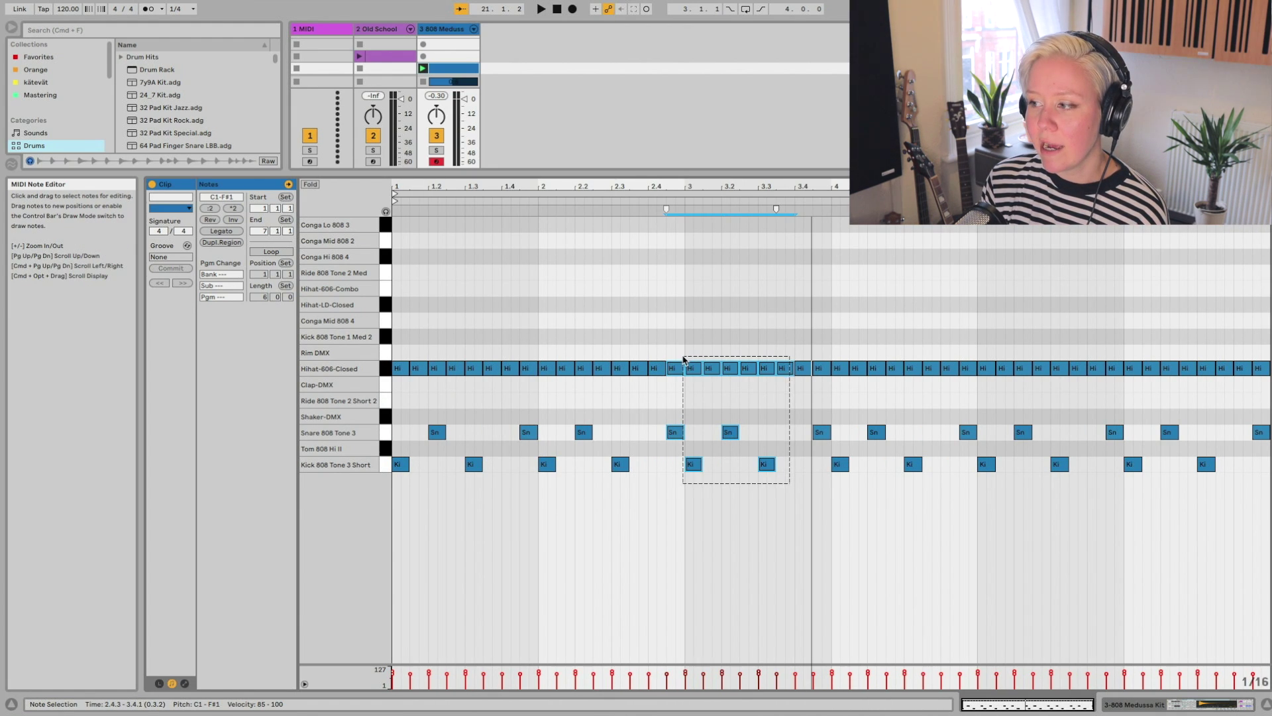
right_click(713, 375)
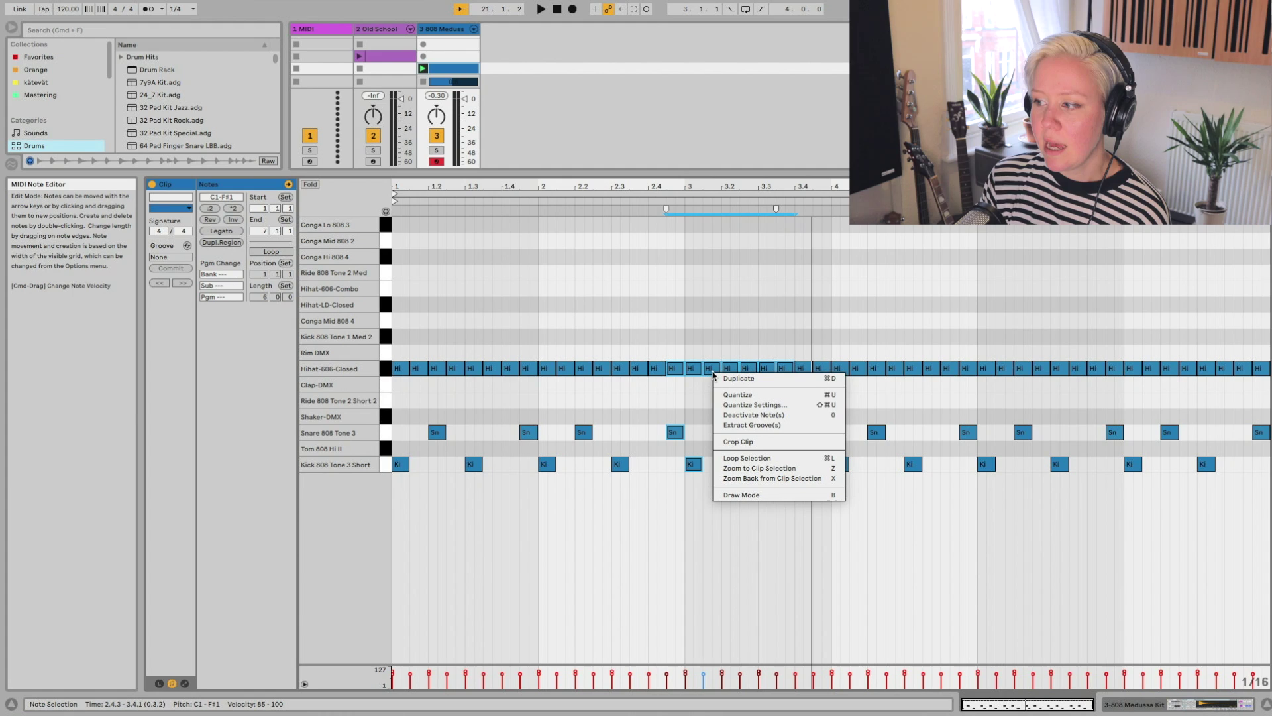
left_click(760, 469)
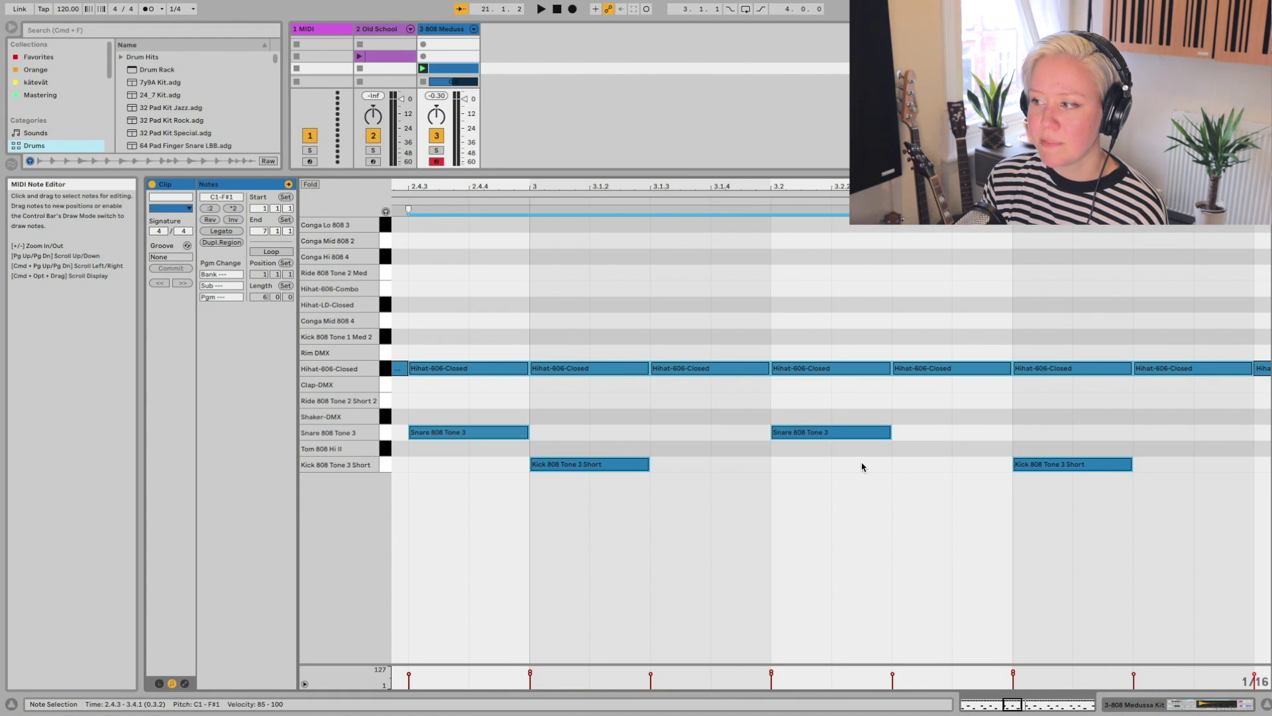
right_click(815, 372)
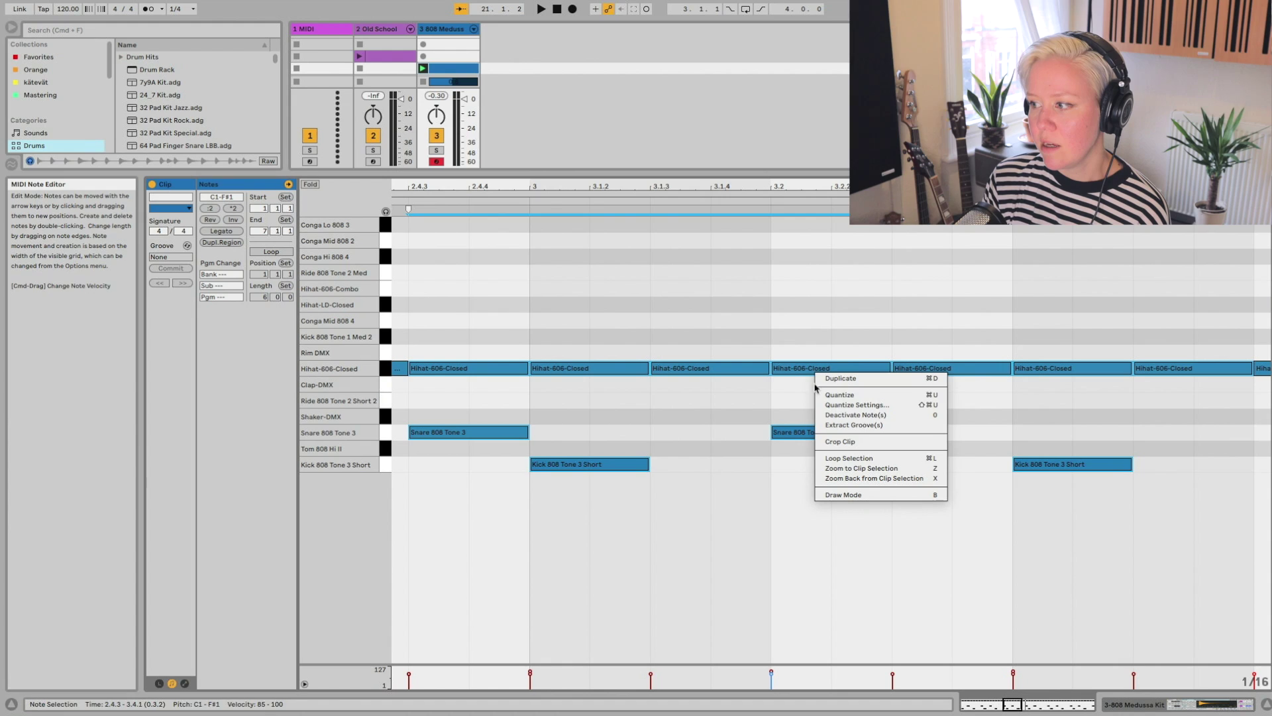
left_click(841, 478)
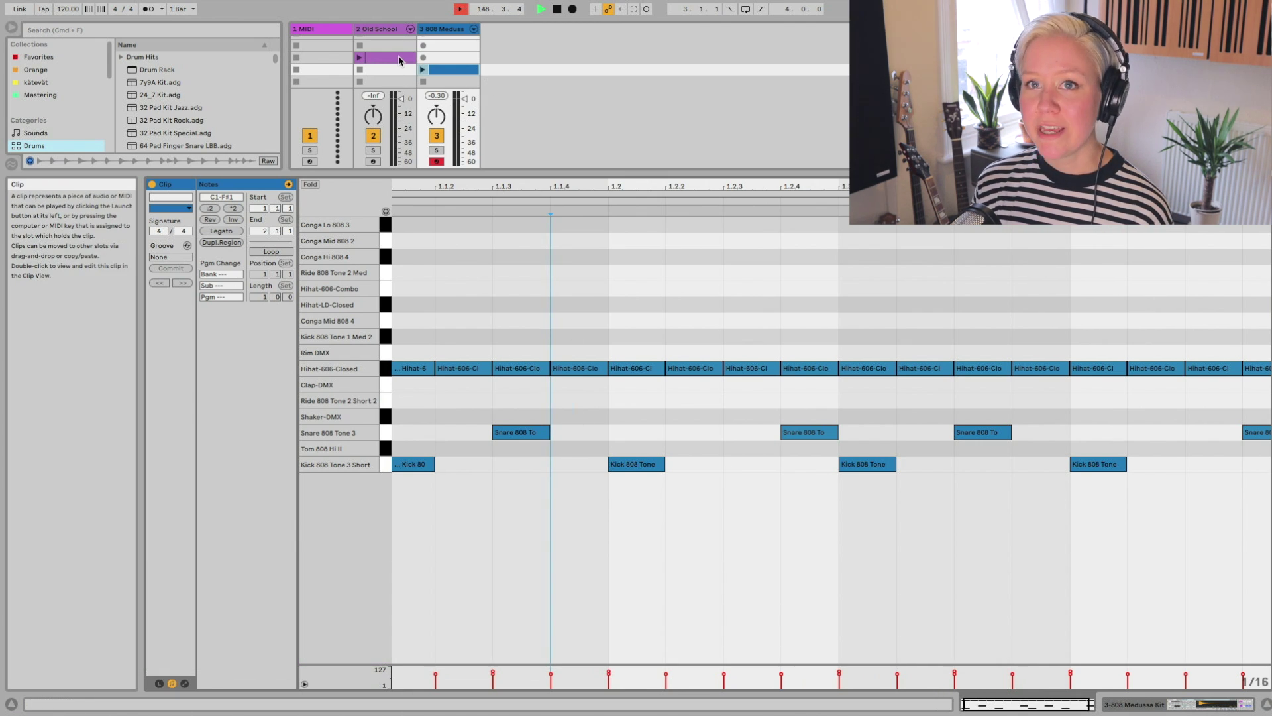
Step: Show the Old School clip and select all of its C2 bass and A2/C3 stab notes
left_click(390, 59)
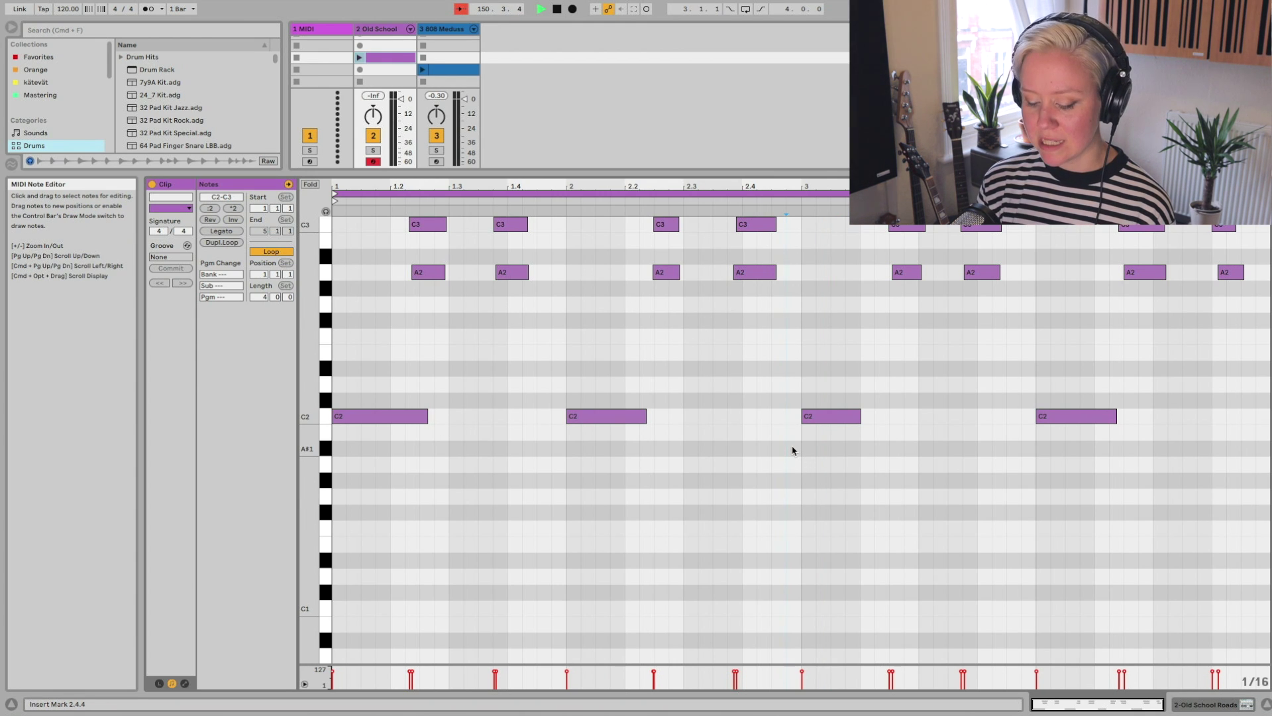
key("super+a")
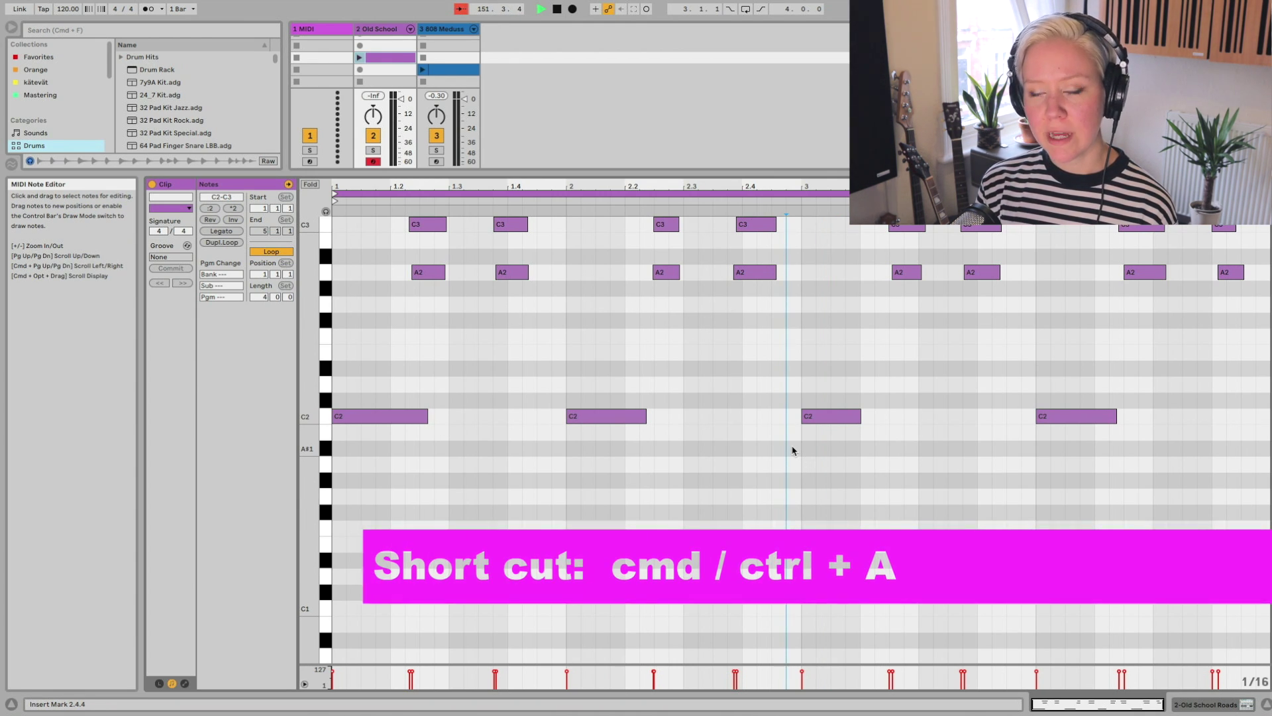
left_click(792, 450)
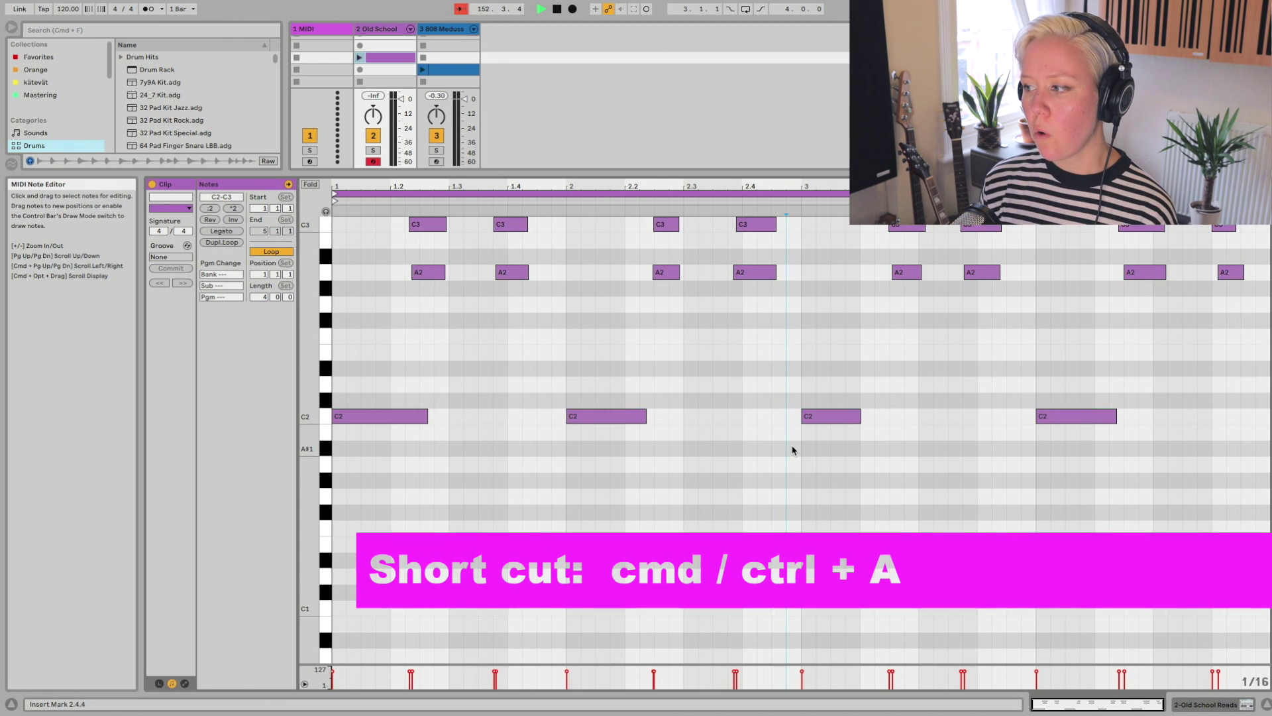
left_click_drag(1267, 483, 756, 287)
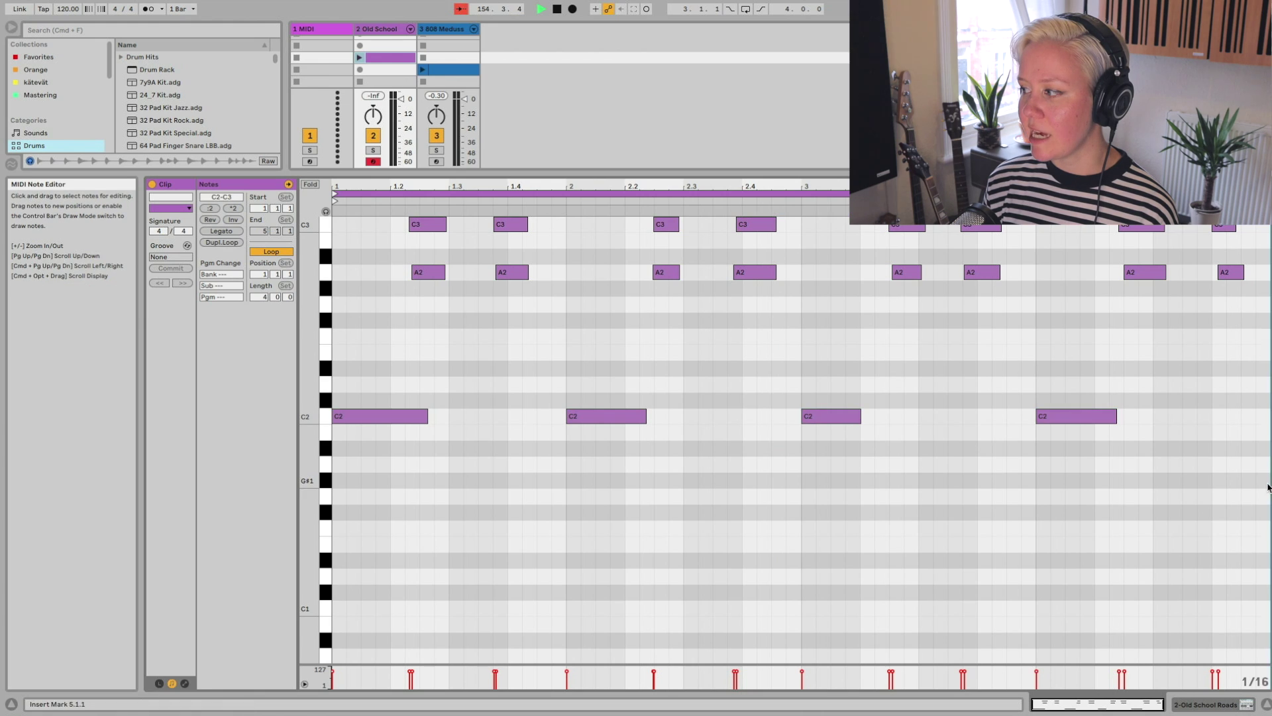
left_click(1204, 496)
left_click(1250, 486)
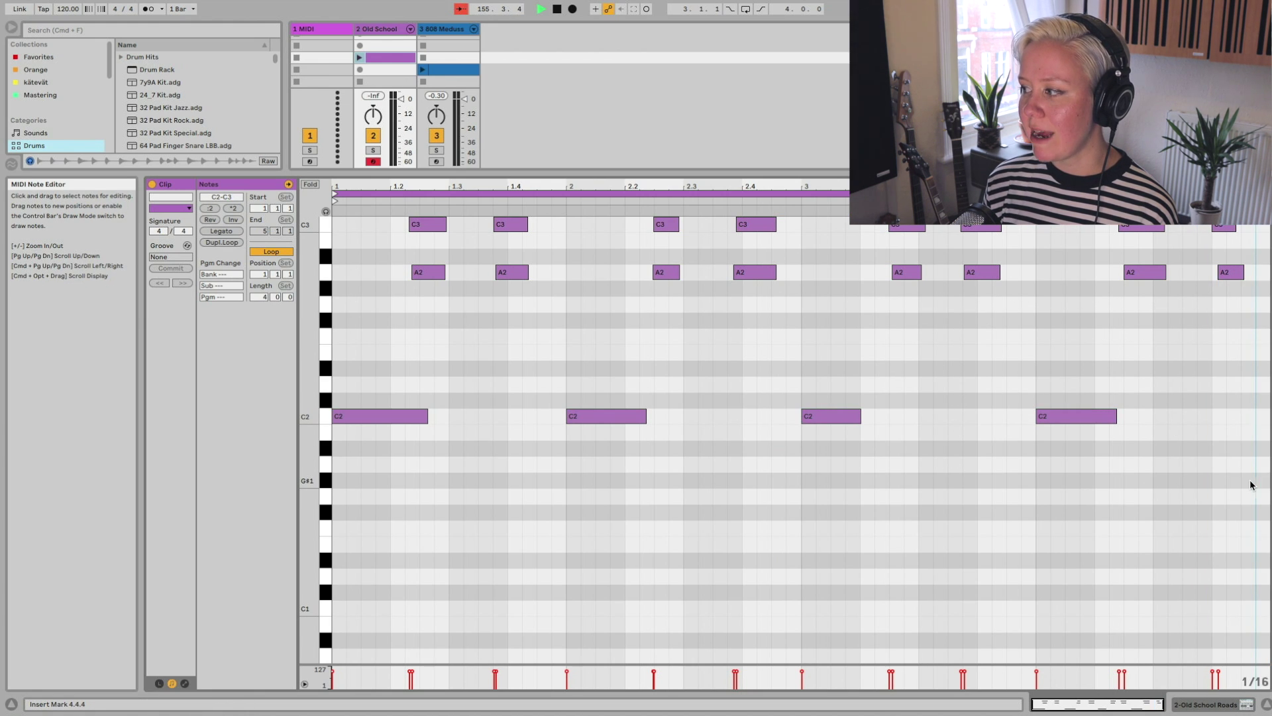
left_click_drag(1264, 483, 340, 234)
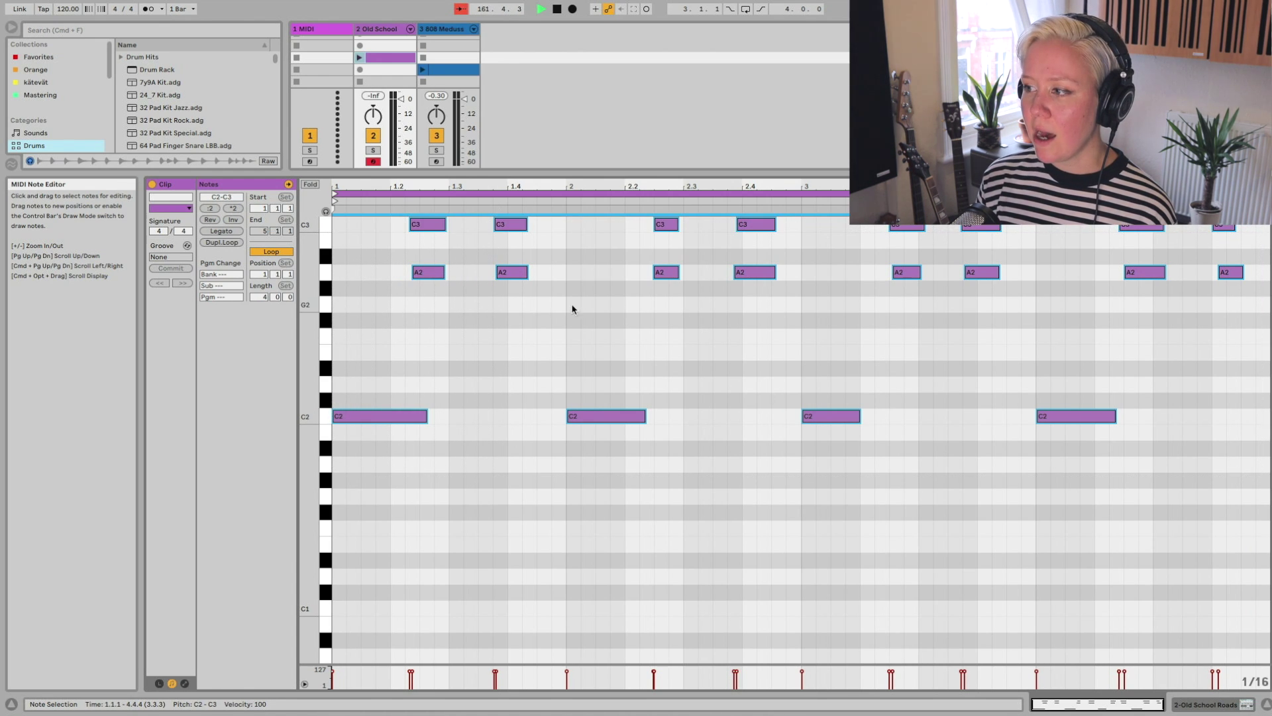
Step: Quantize the selected Old School note starts to Current Grid at 100% amount
right_click(582, 288)
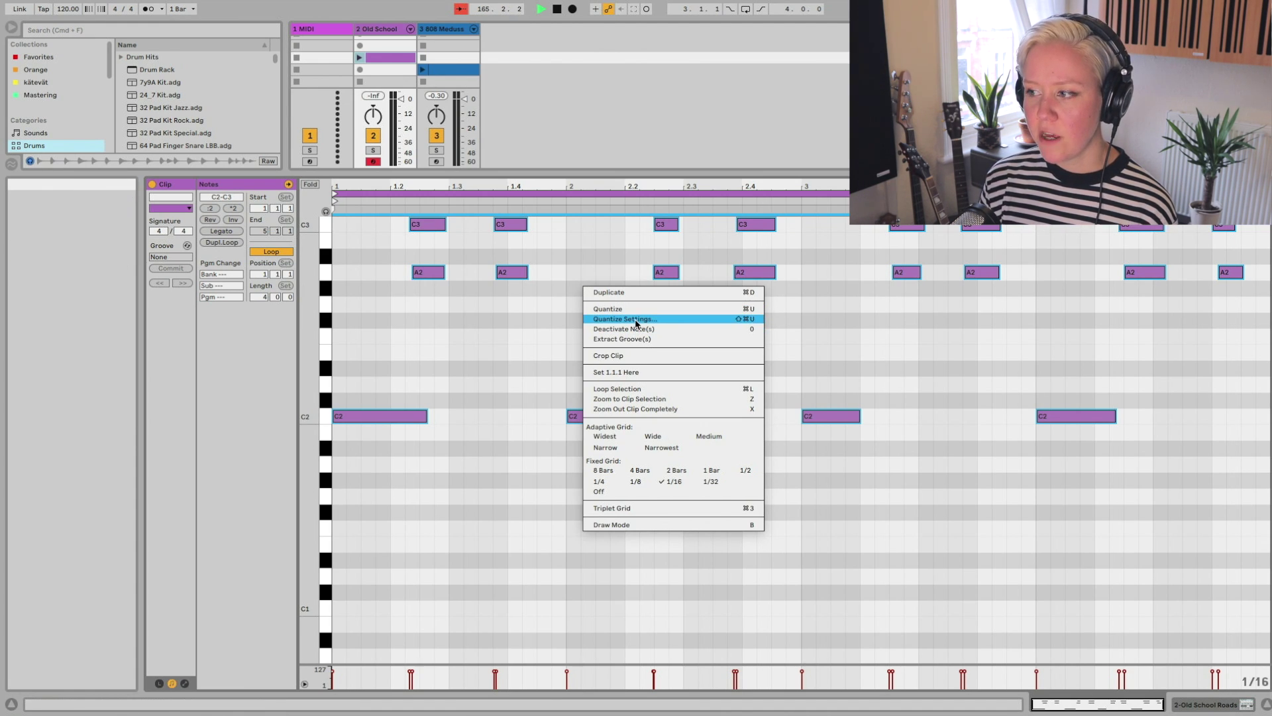
left_click(635, 320)
left_click_drag(638, 316, 581, 225)
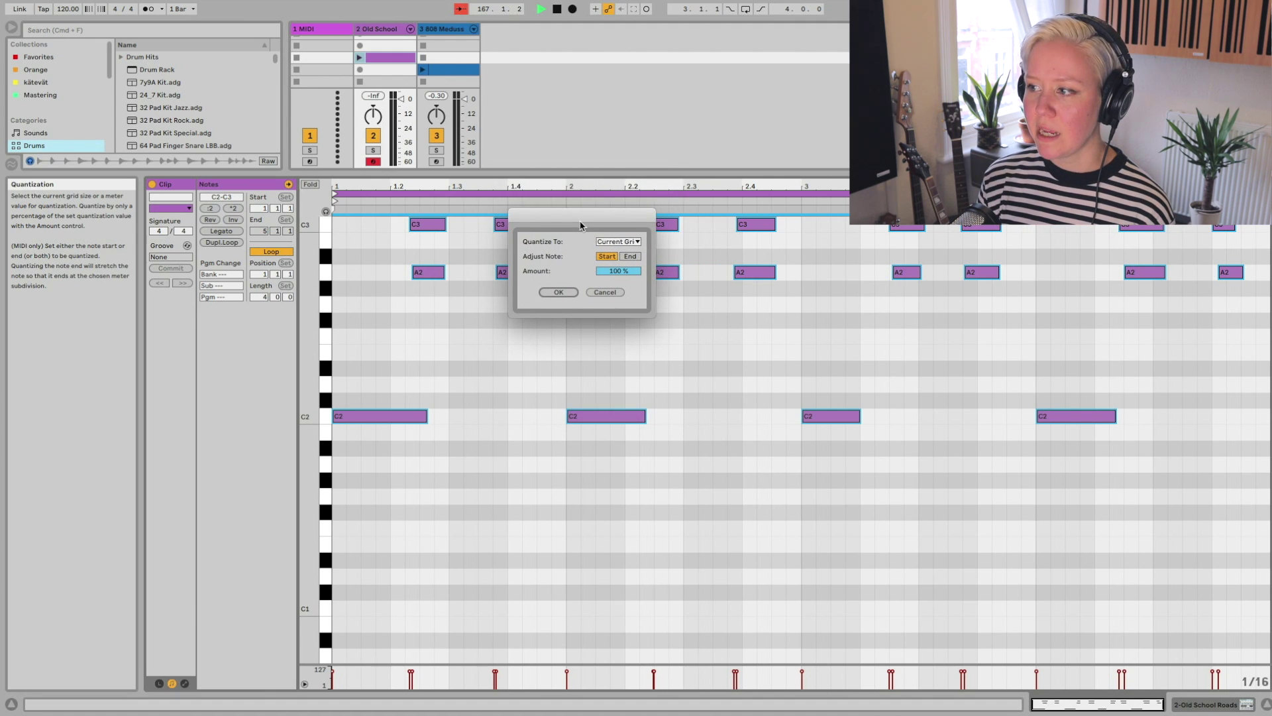
left_click(610, 242)
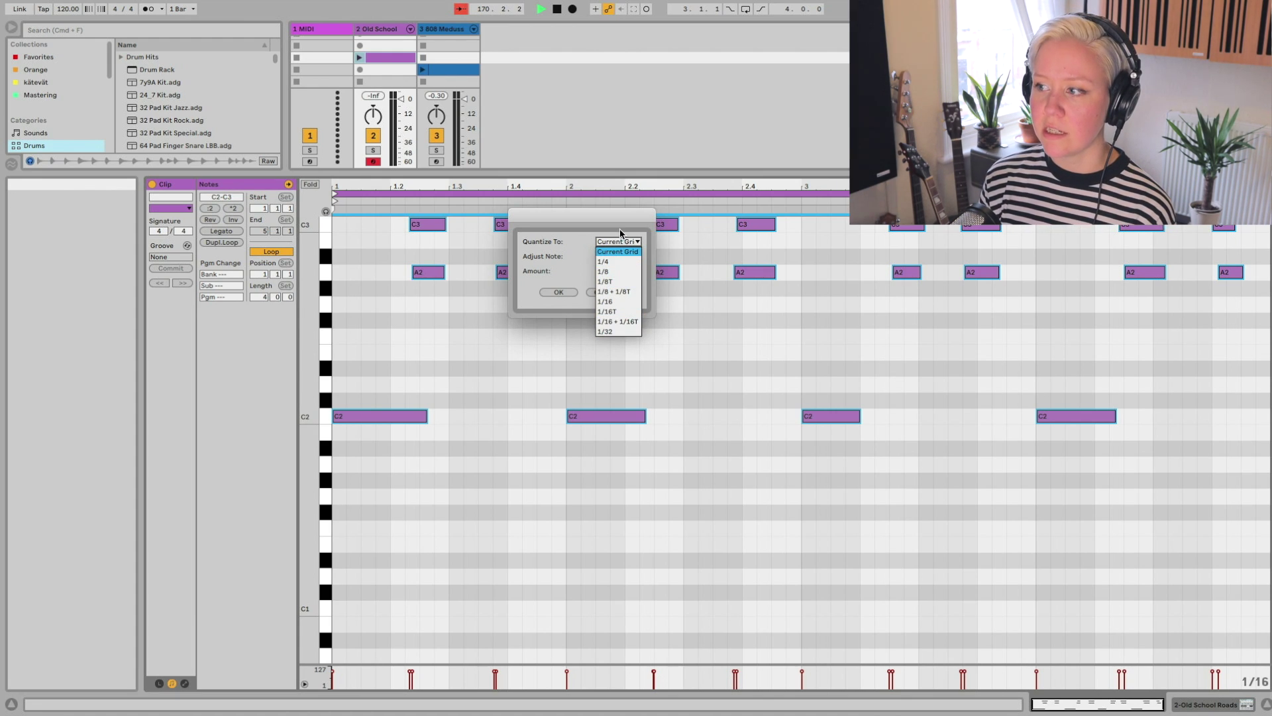
left_click(628, 250)
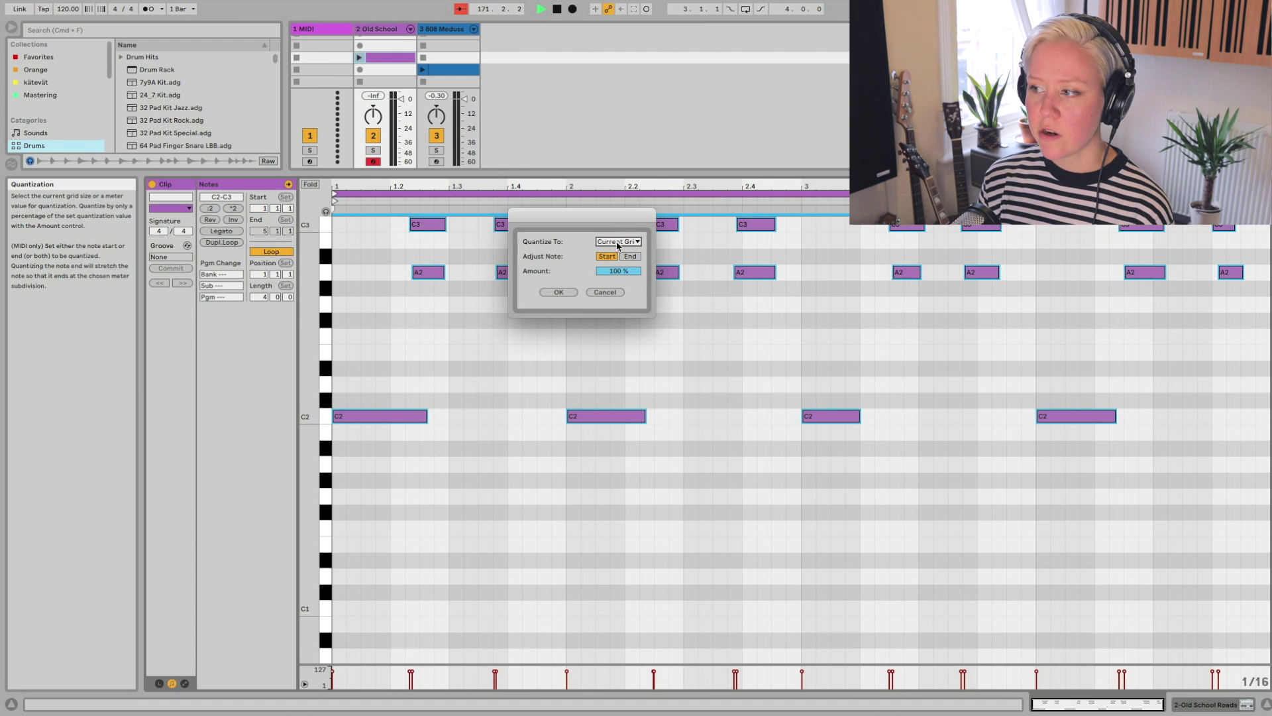
left_click_drag(618, 271, 618, 280)
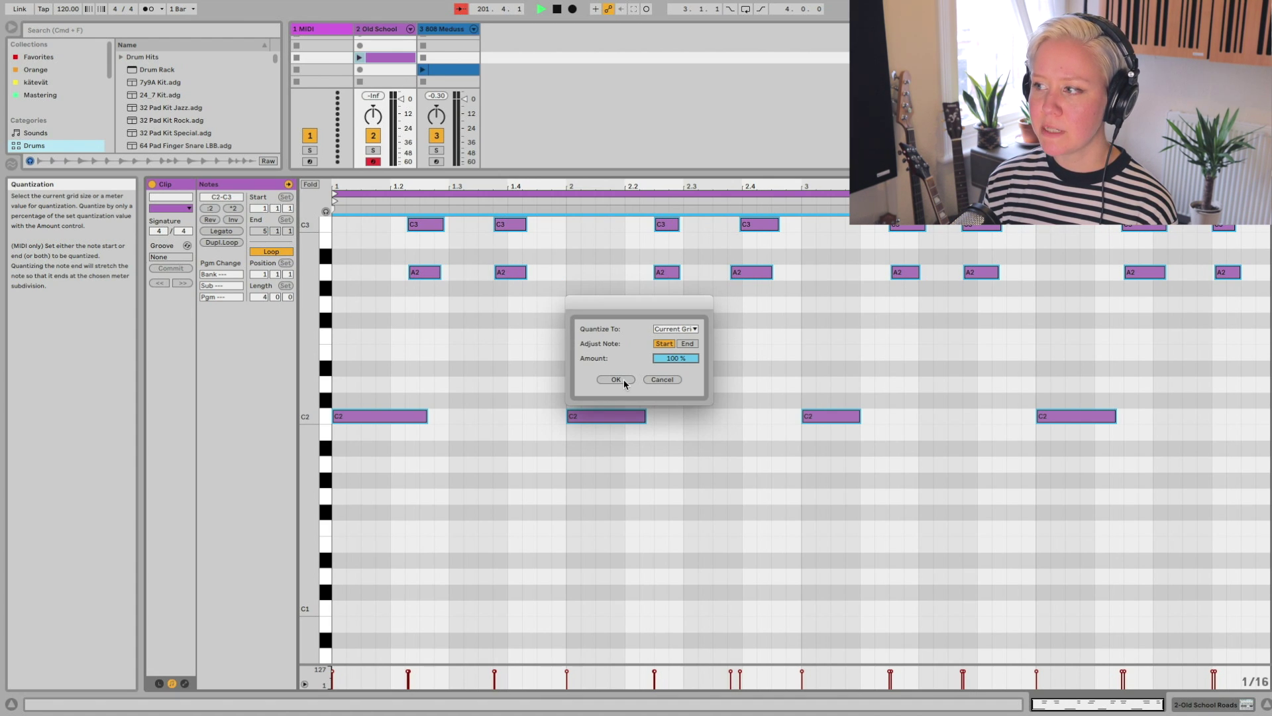
left_click(616, 380)
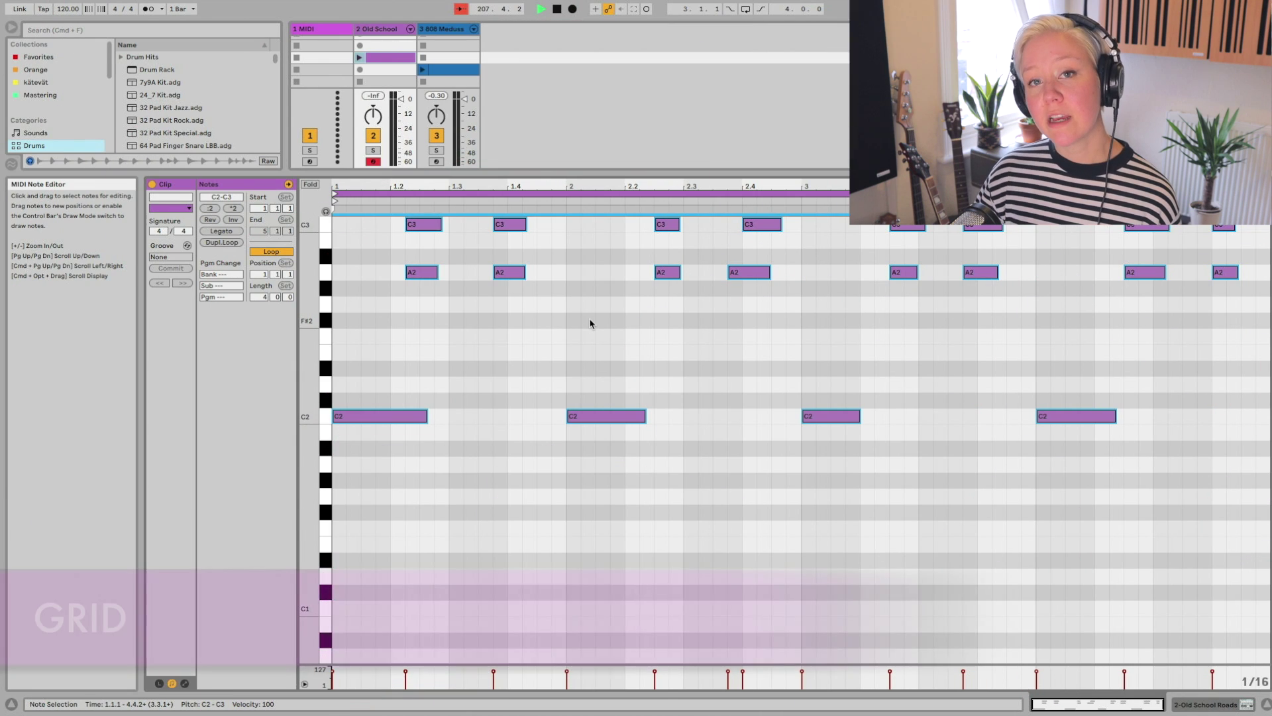
Step: Clear the note selection and set the note editor grid to adaptive Narrow
left_click(586, 233)
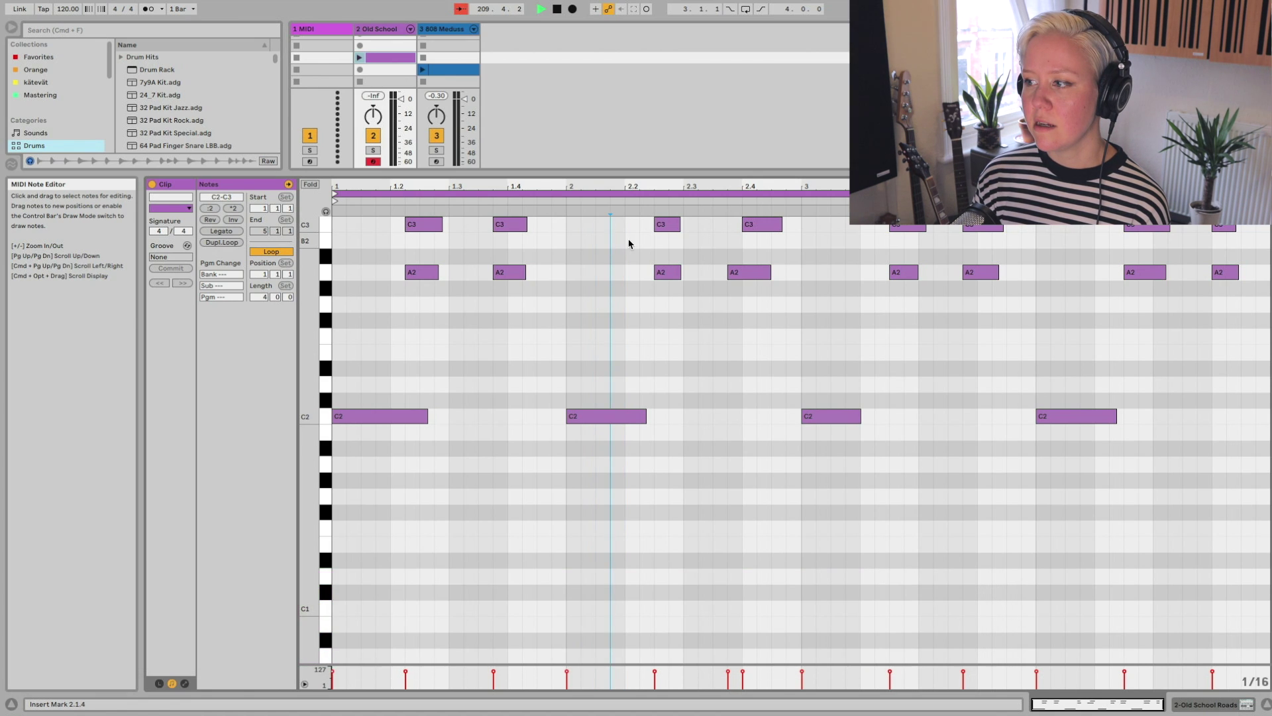
right_click(569, 261)
left_click(518, 375)
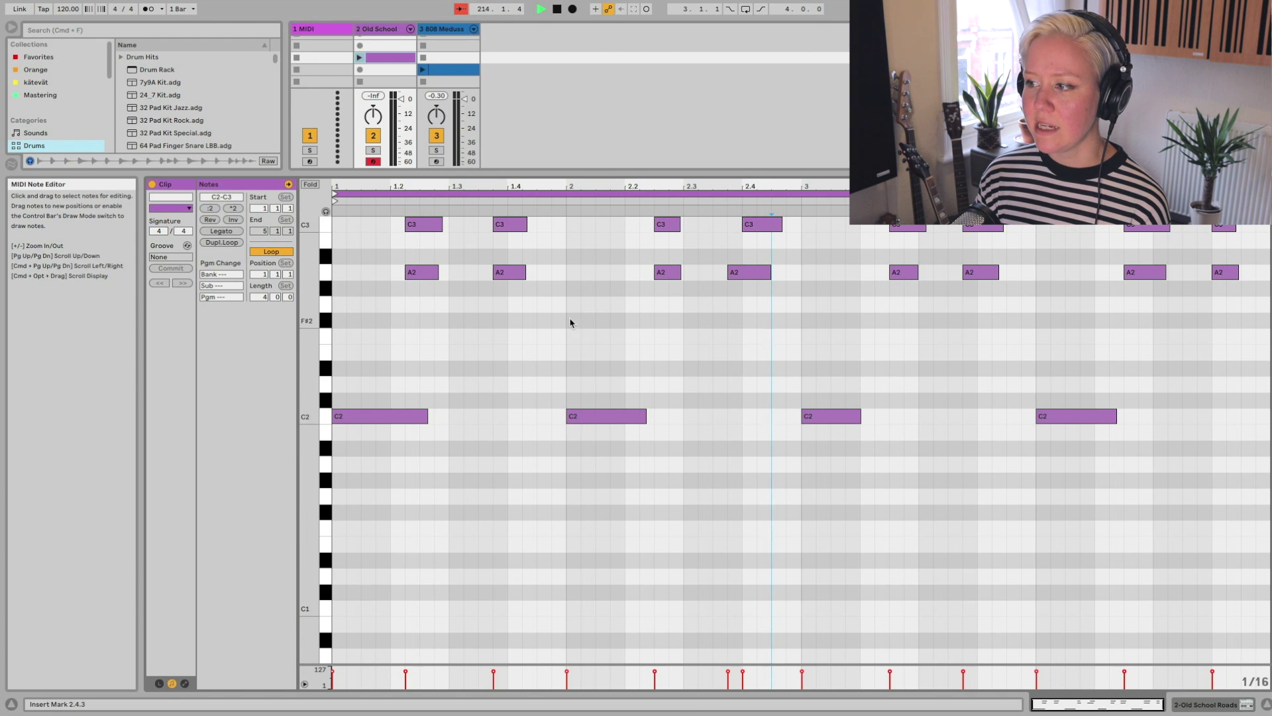
right_click(583, 266)
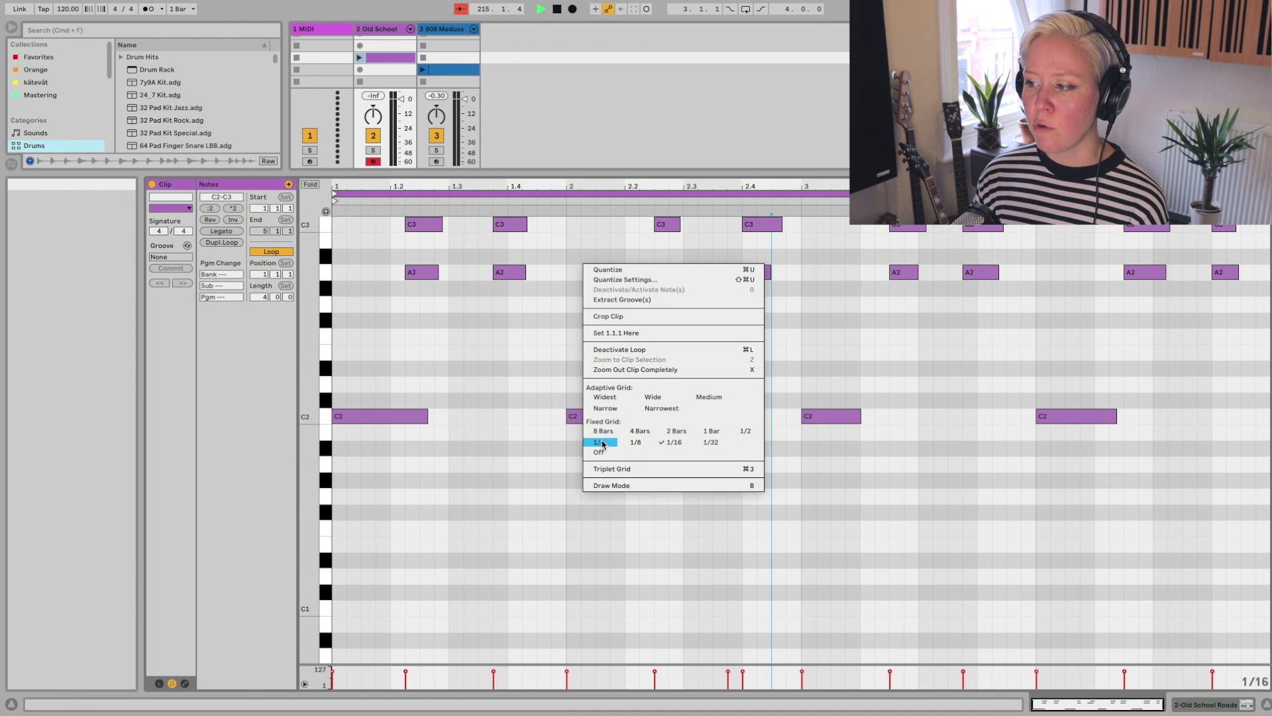
left_click(605, 408)
scroll(594, 395, "up", 3)
right_click(593, 394)
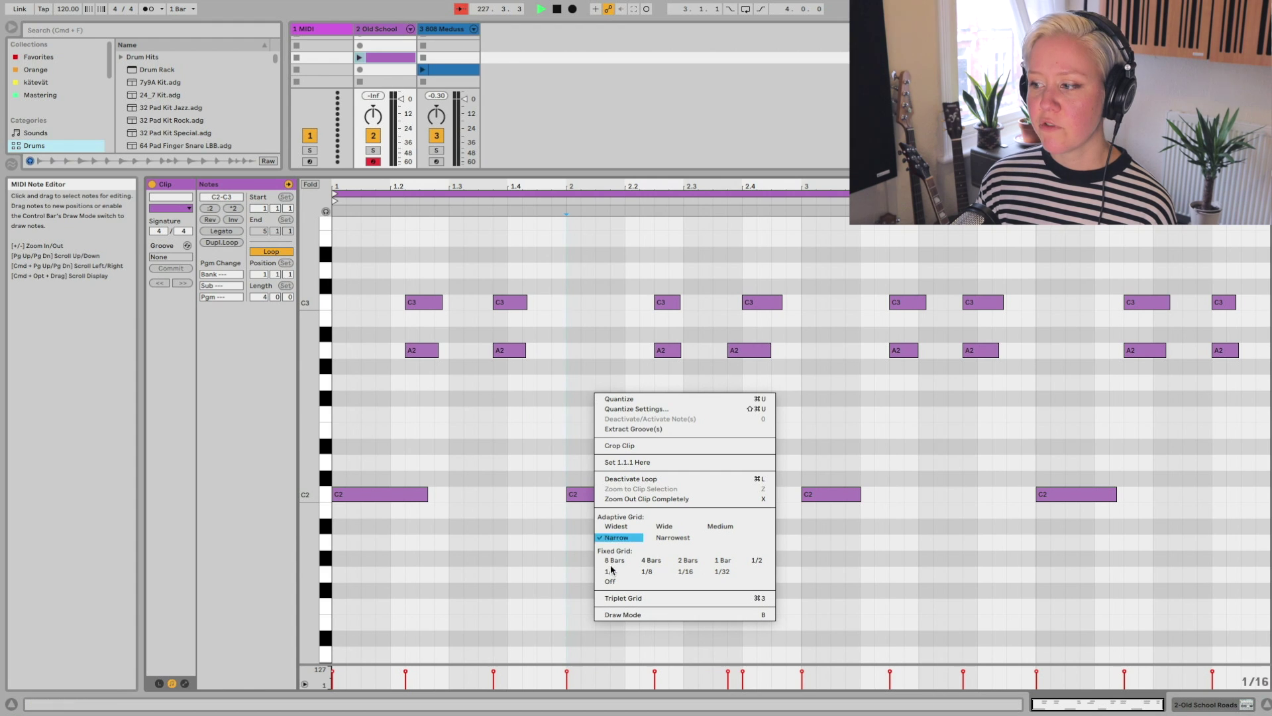
left_click(622, 540)
Step: Switch the note editor to a fixed 1/8 grid
scroll(528, 408, "up", 6)
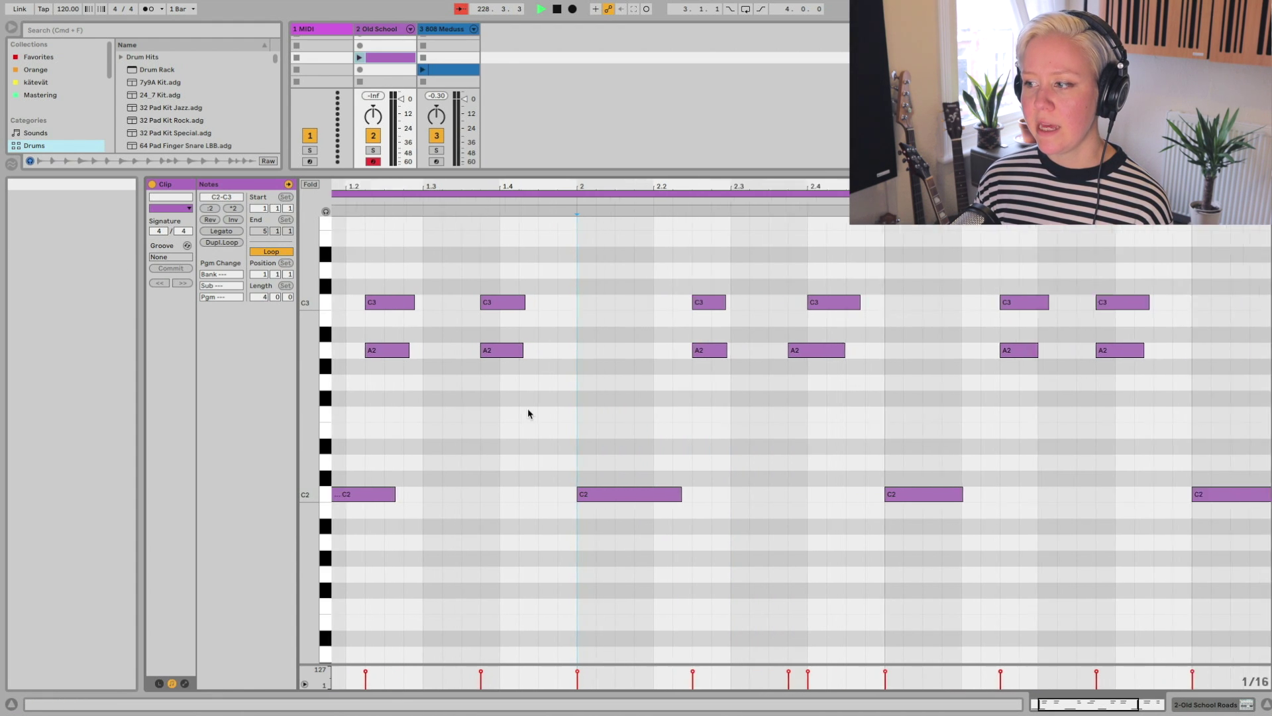
scroll(527, 408, "down", 5)
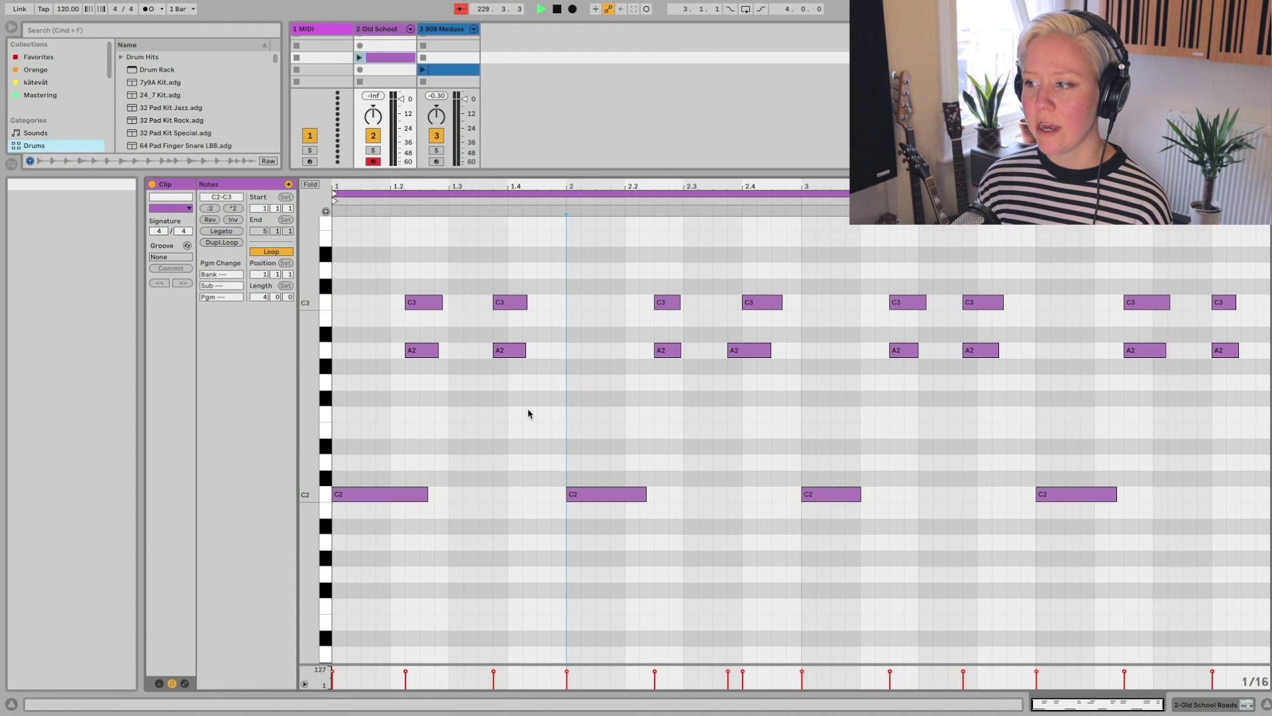
scroll(527, 408, "up", 4)
scroll(528, 408, "down", 5)
scroll(585, 401, "up", 5)
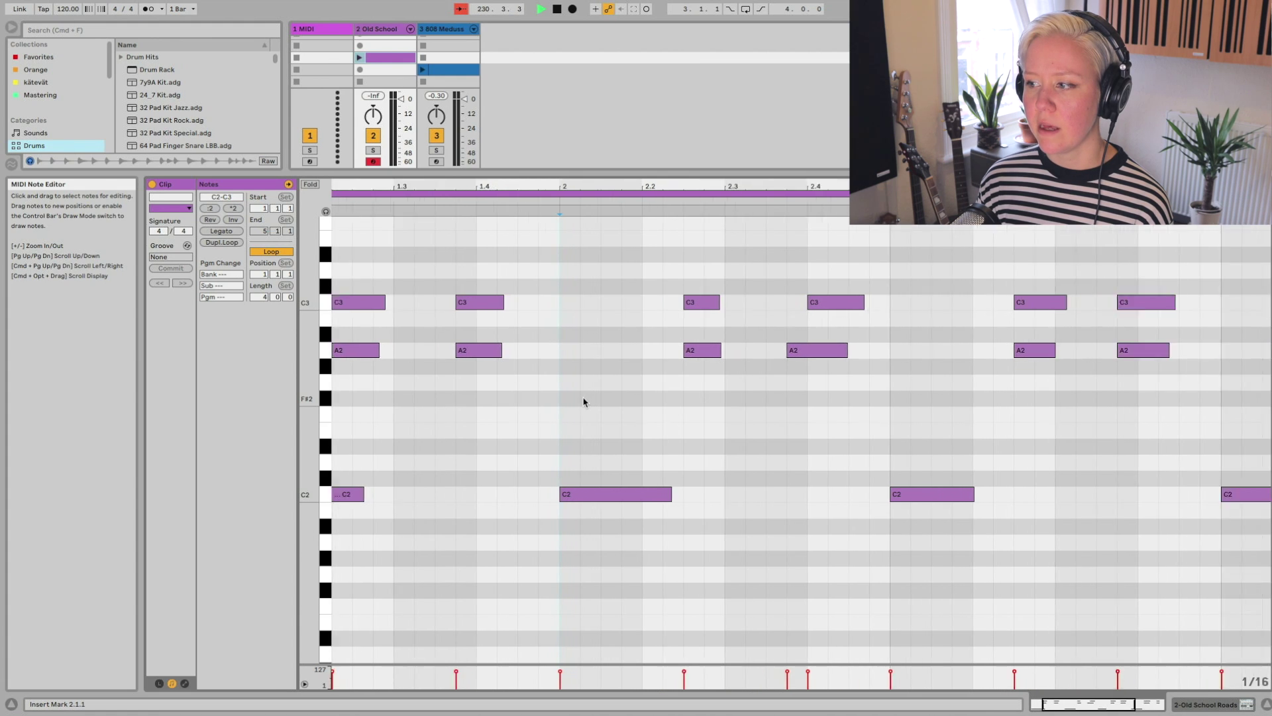
scroll(583, 401, "down", 4)
scroll(584, 401, "up", 6)
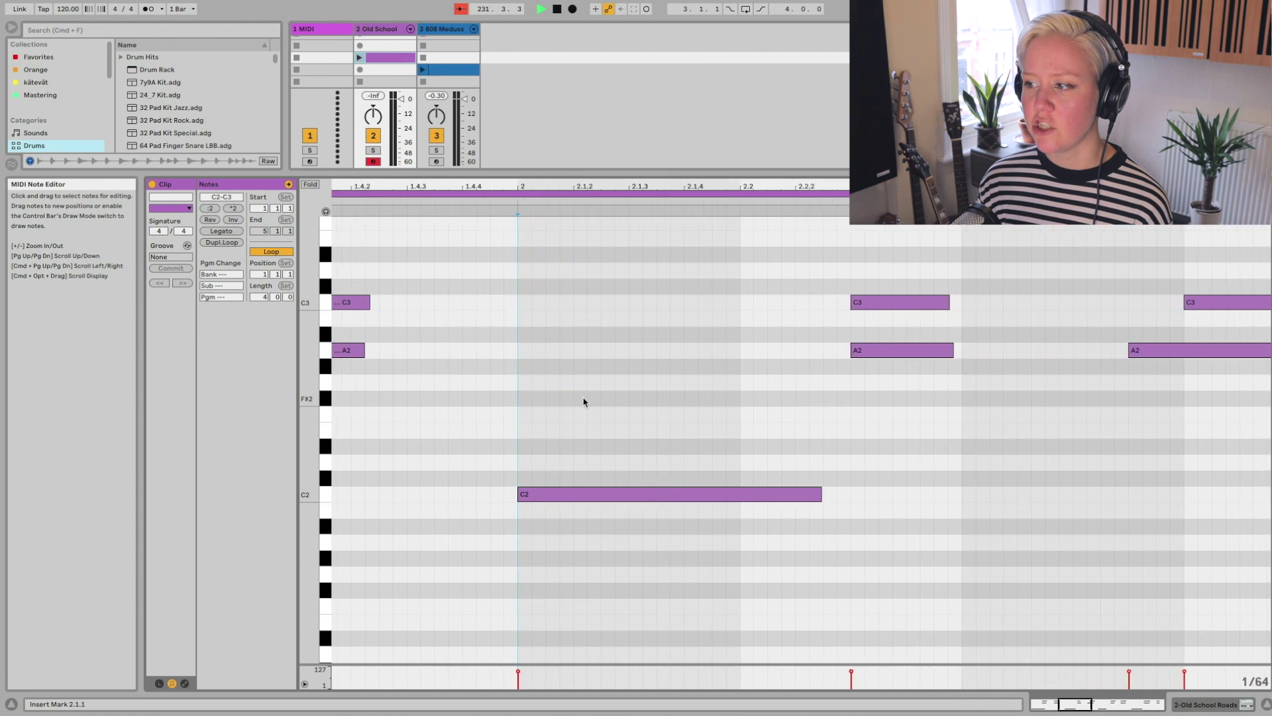
scroll(584, 402, "down", 4)
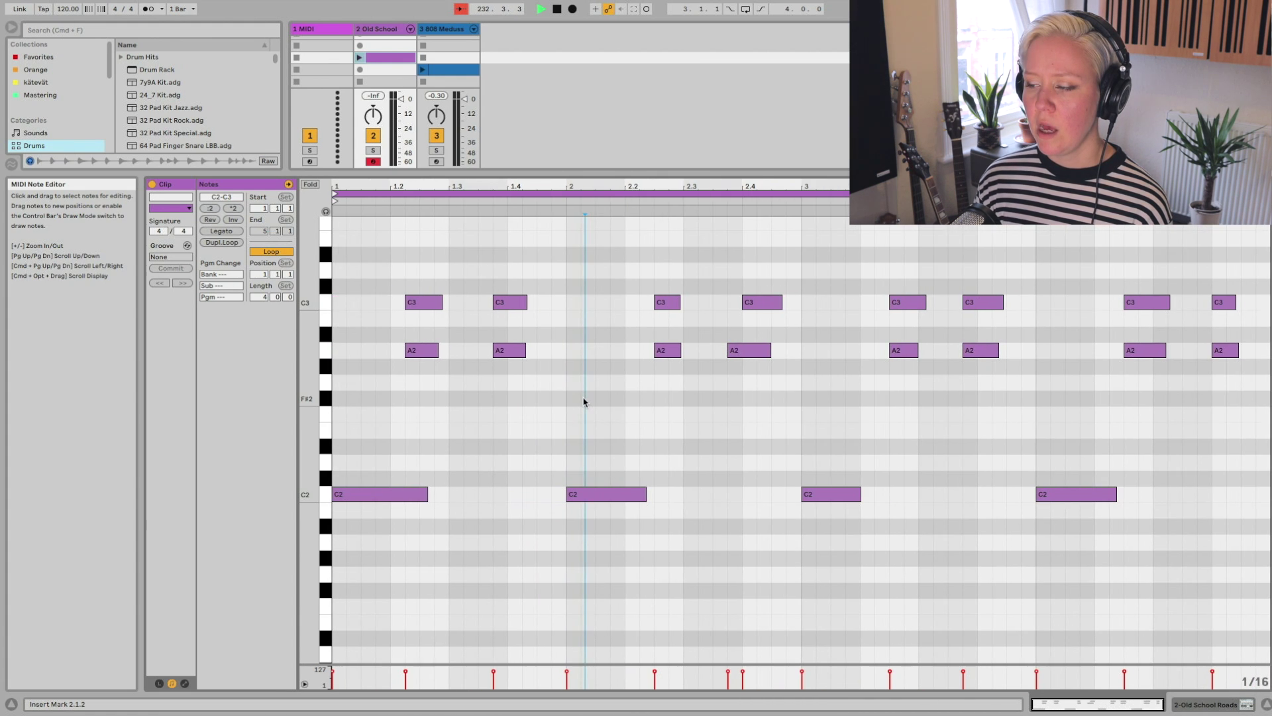
right_click(584, 400)
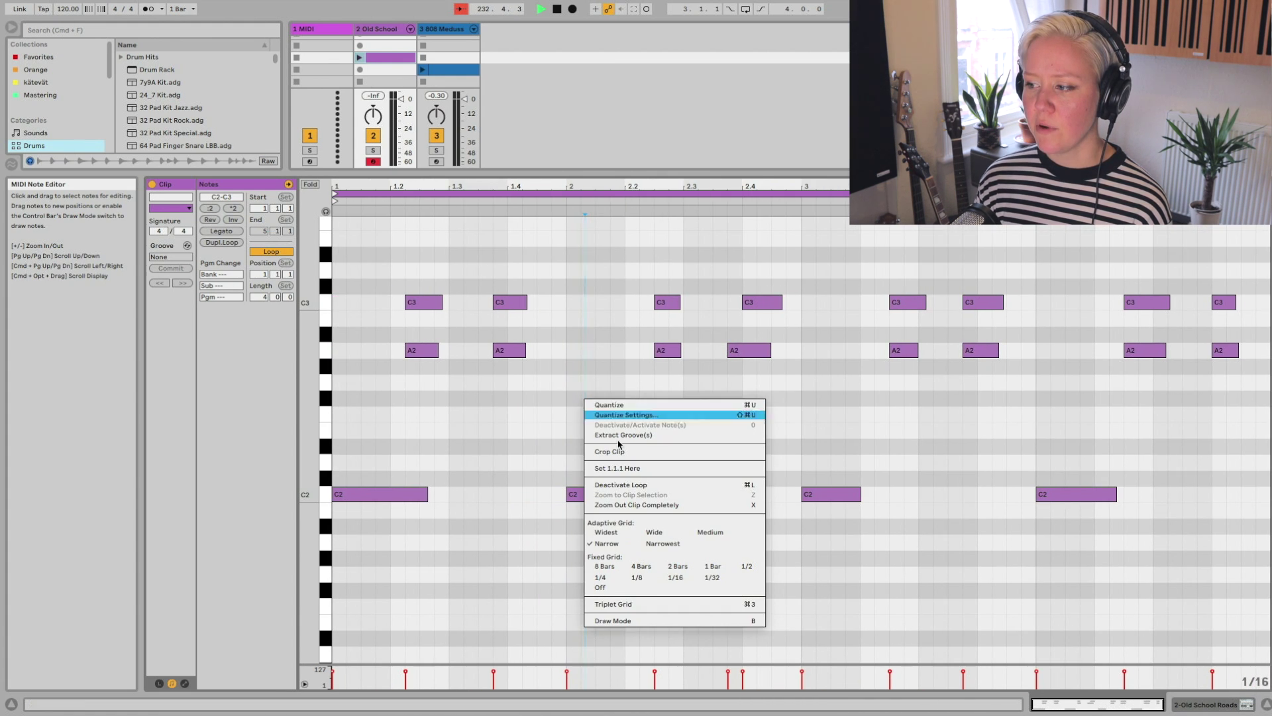
left_click(640, 577)
Step: Enable Triplet Grid in the note editor
scroll(634, 431, "up", 5)
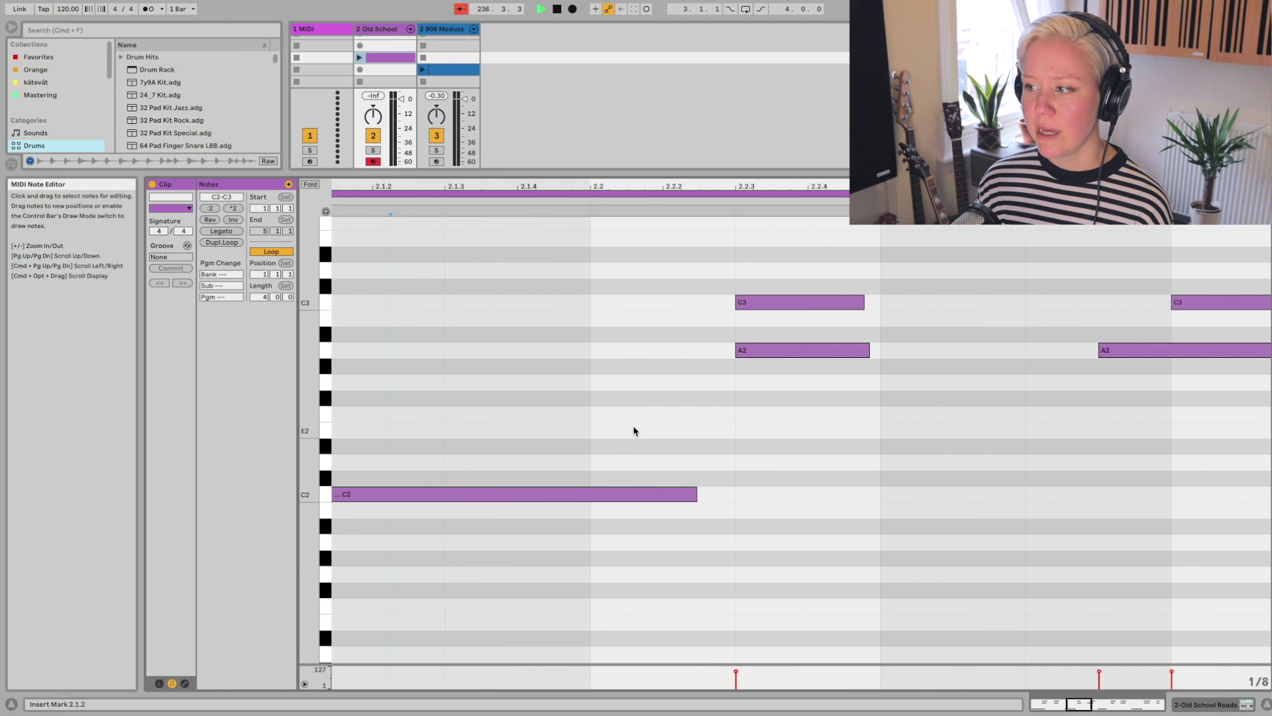
scroll(634, 430, "down", 5)
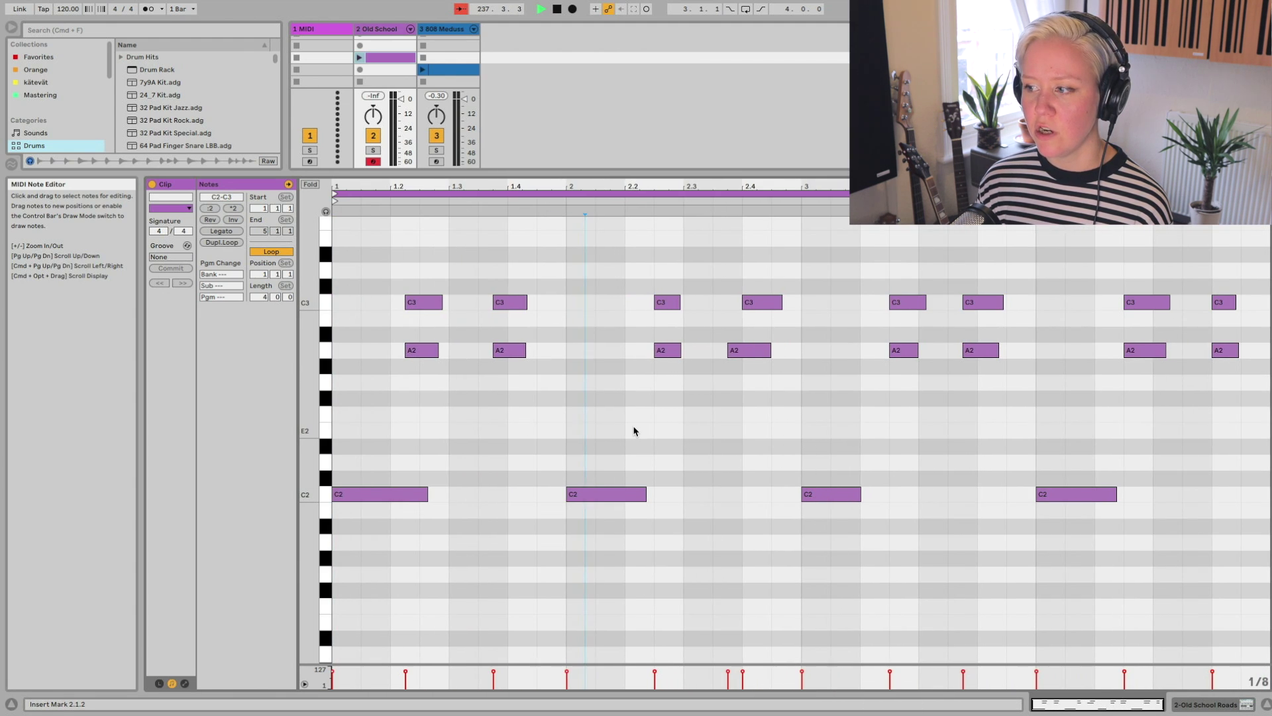
scroll(634, 431, "up", 5)
scroll(634, 431, "down", 5)
right_click(550, 376)
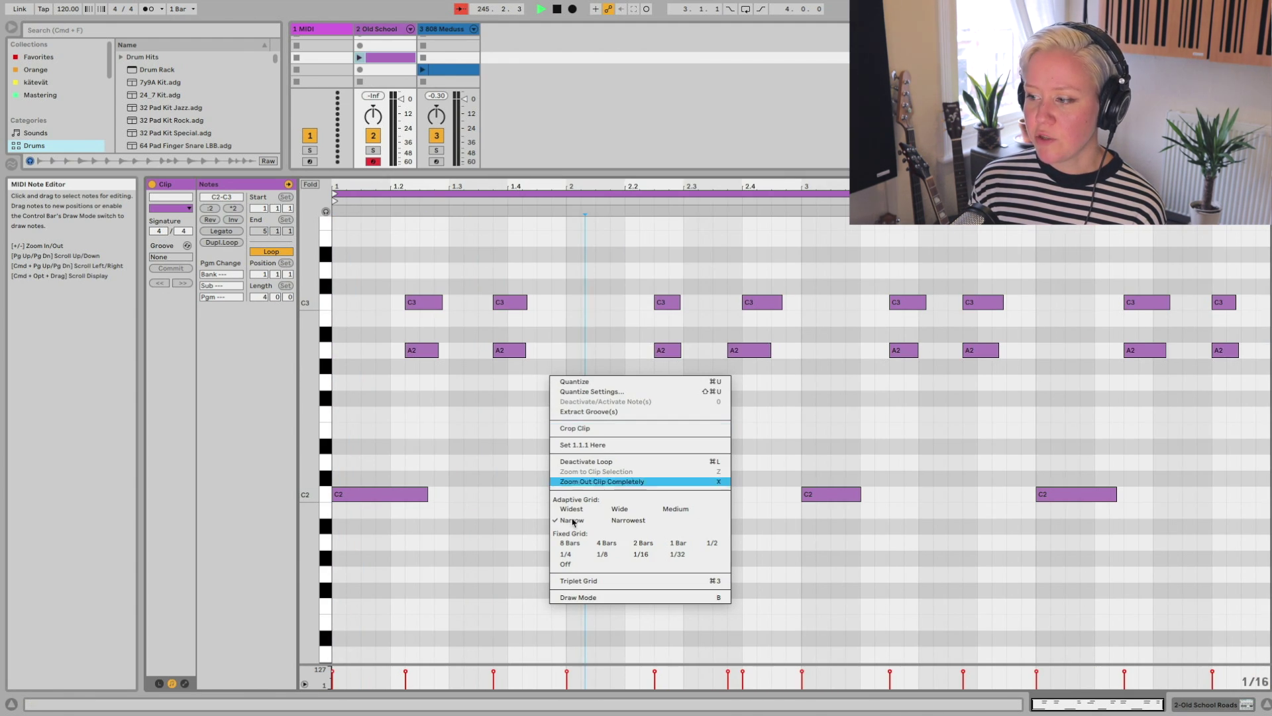
left_click(602, 581)
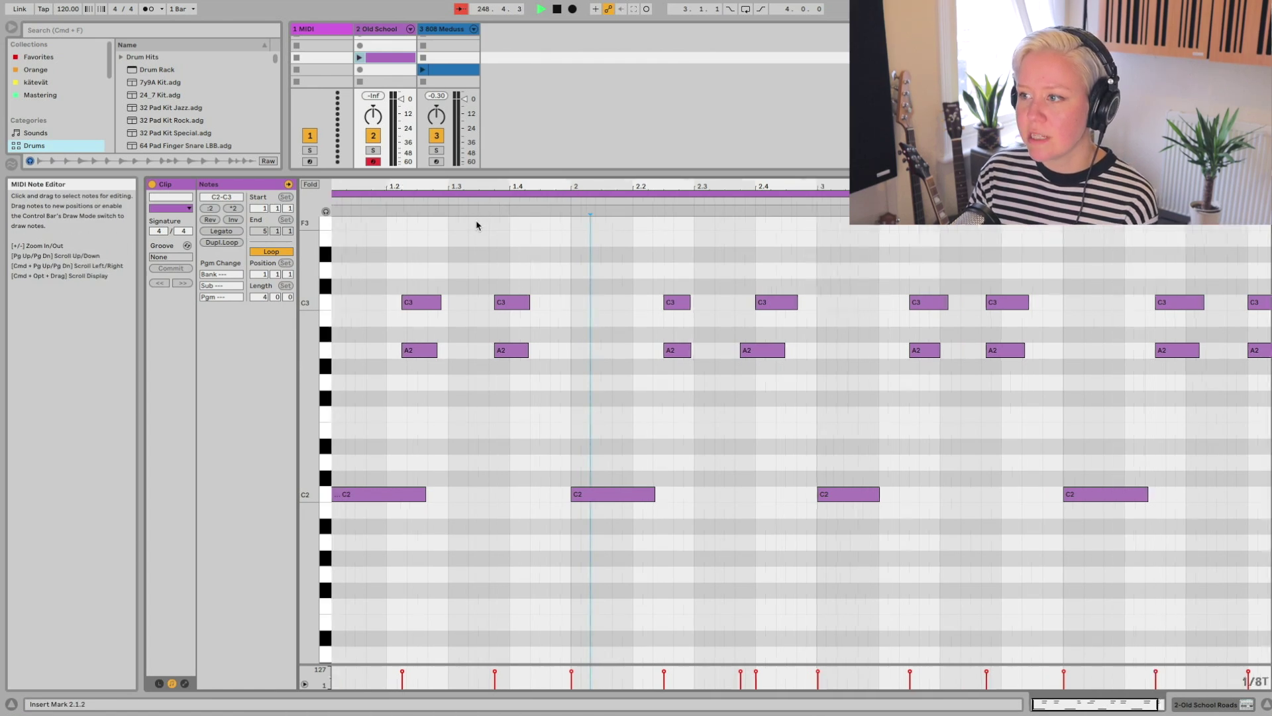
Step: Select the time range 1.1 to 1.2, then move the insert mark to 1.2.2
scroll(477, 221, "up", 3)
scroll(477, 221, "down", 3)
left_click_drag(335, 244, 390, 258)
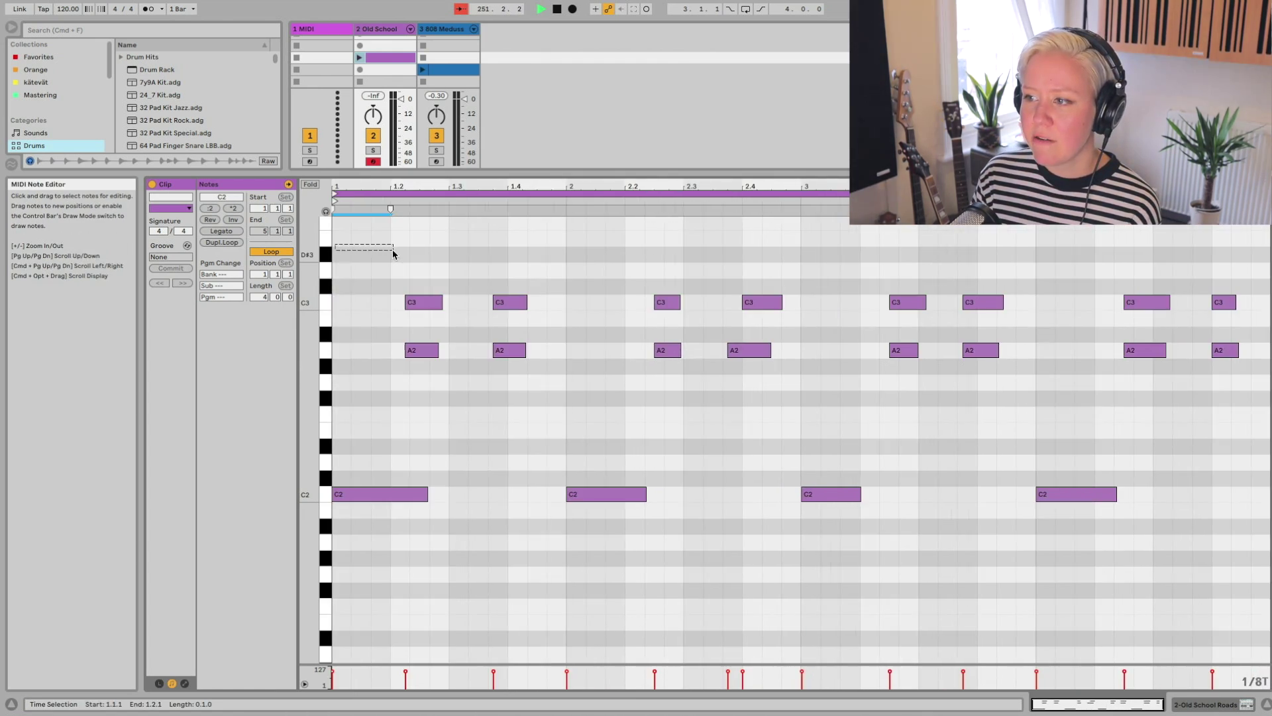
left_click(353, 244)
left_click(411, 250)
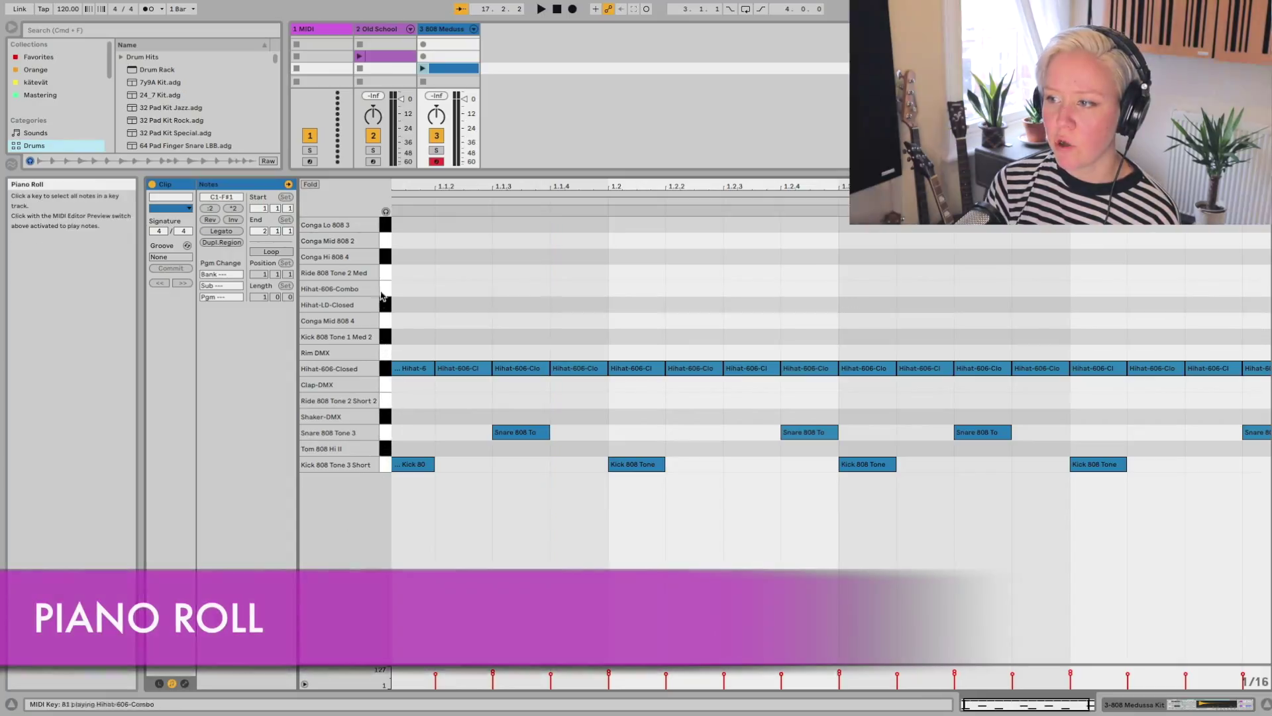
left_click(495, 299)
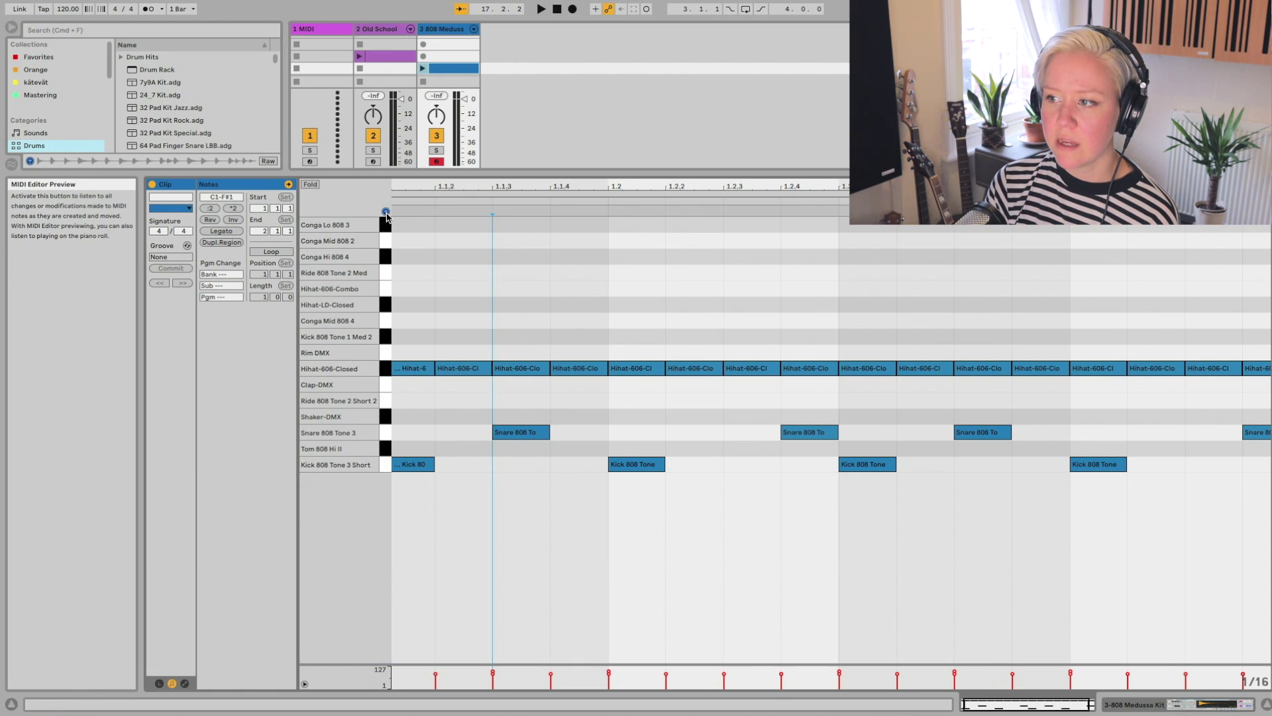
left_click(386, 224)
left_click(386, 240)
left_click(389, 263)
left_click(388, 292)
left_click(386, 352)
left_click(386, 384)
left_click(386, 432)
left_click(386, 465)
left_click(385, 464)
left_click(385, 465)
left_click(386, 432)
left_click(386, 416)
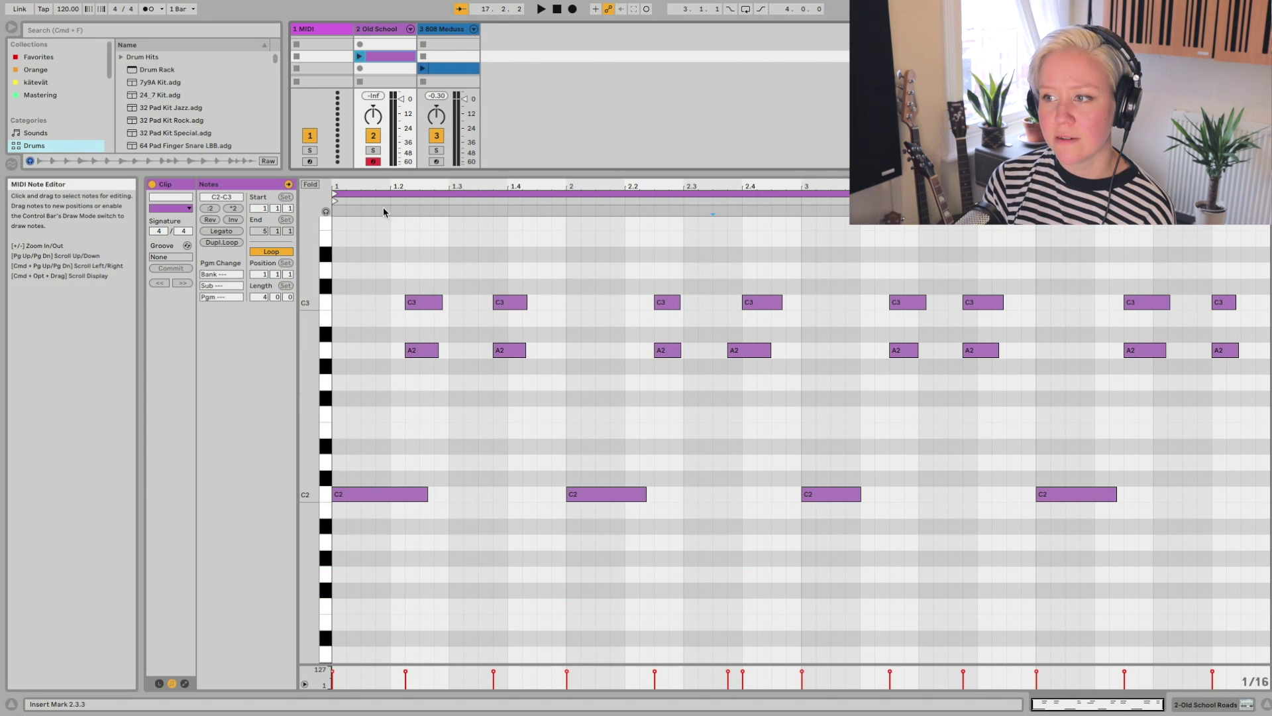
Step: Turn Fold on so only the rows containing notes are shown
left_click(310, 184)
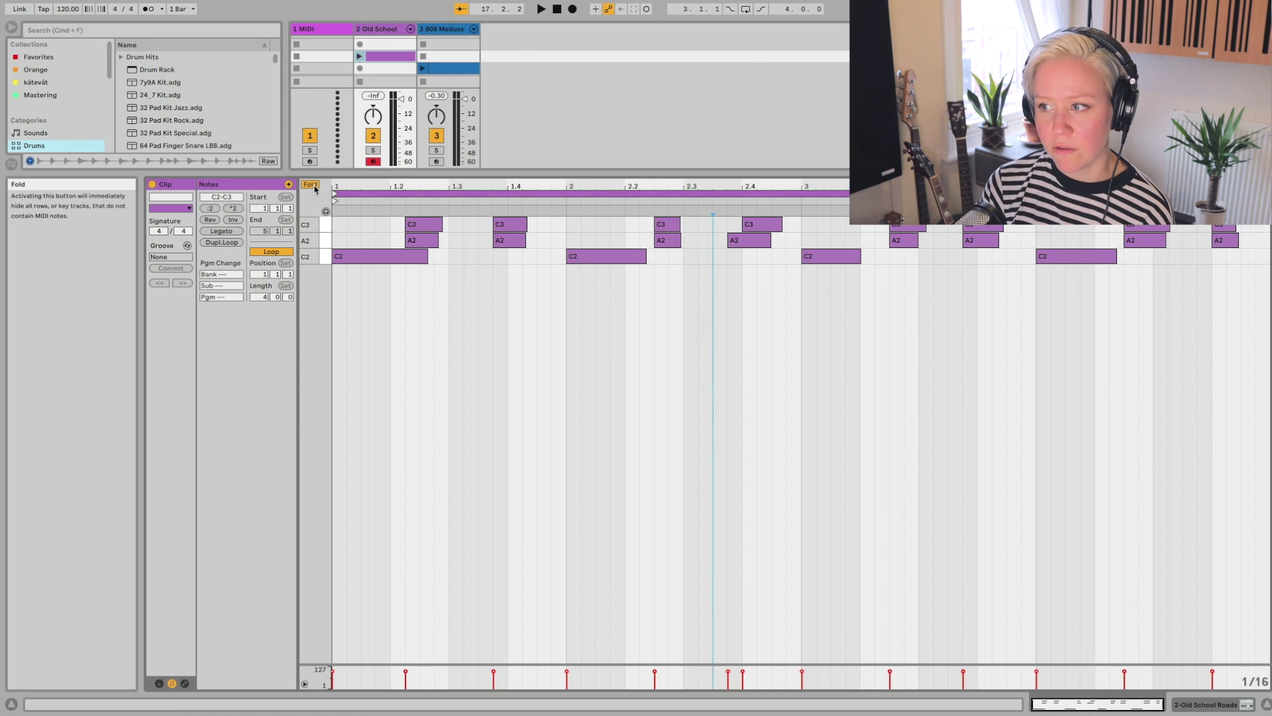
left_click(310, 185)
left_click(311, 185)
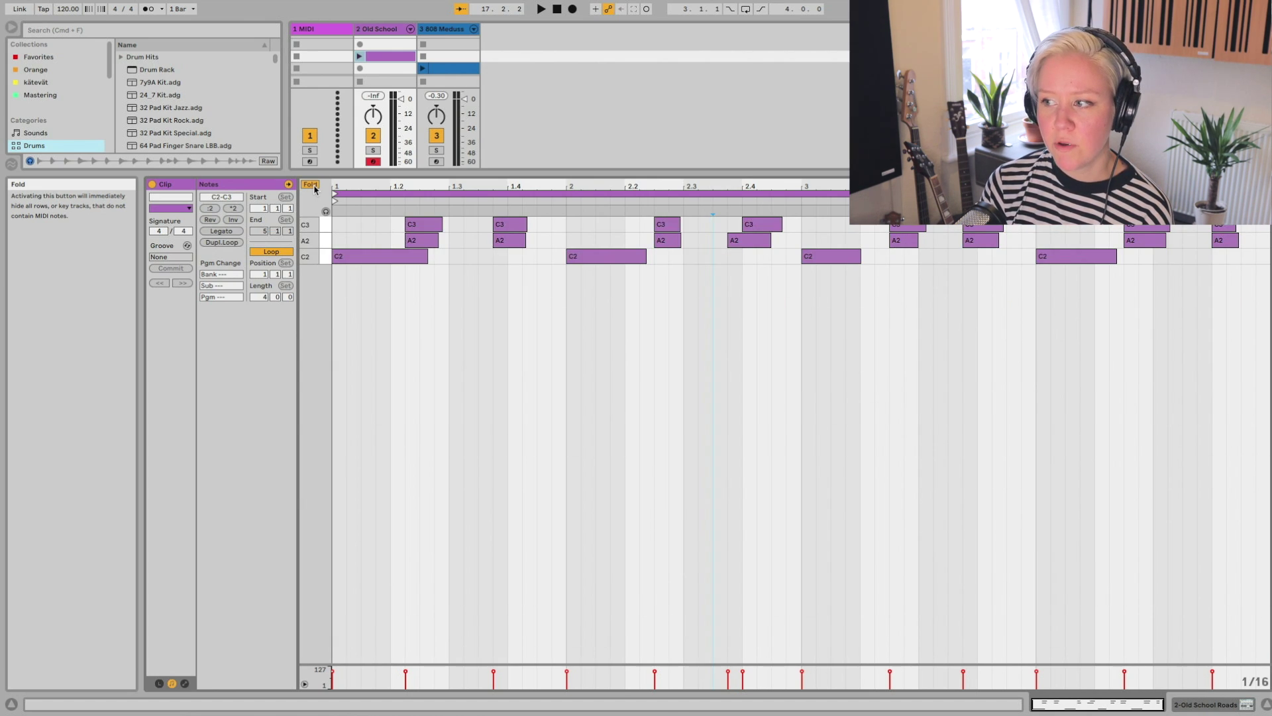
left_click(311, 185)
left_click(311, 185)
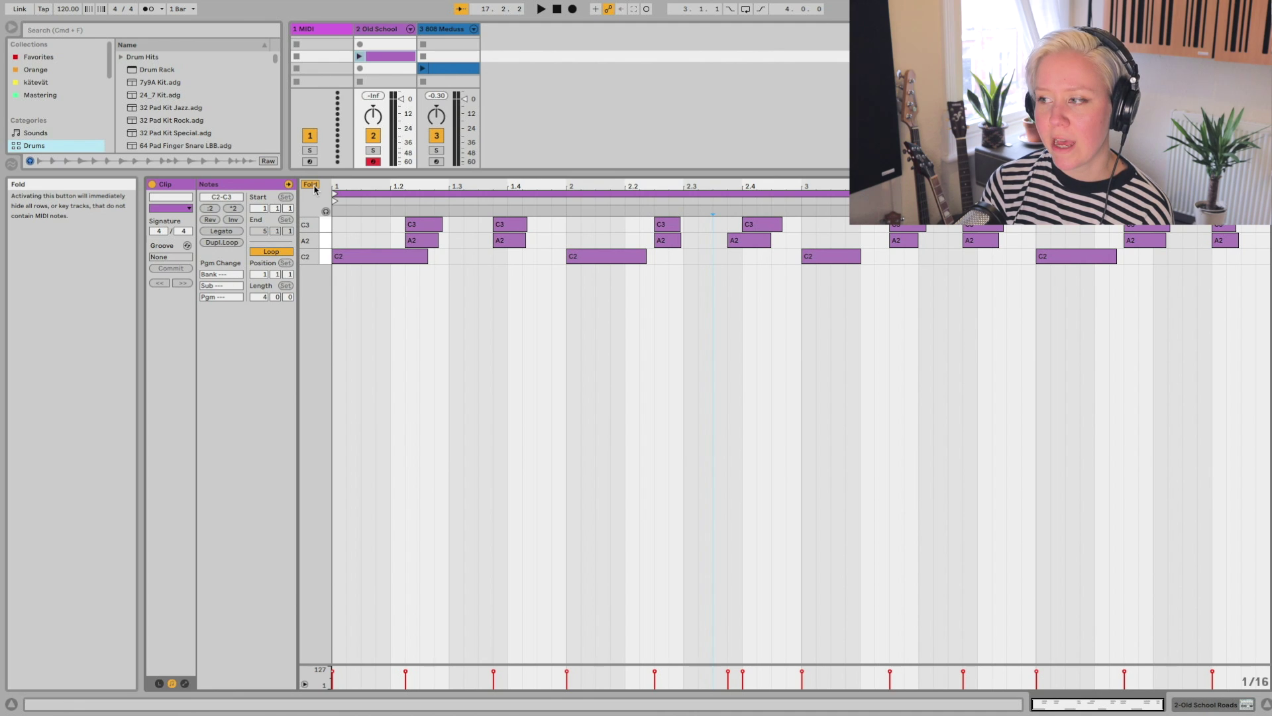
Step: Select all notes in the C3, A2 and C2 rows in turn, ending on C3
left_click(325, 226)
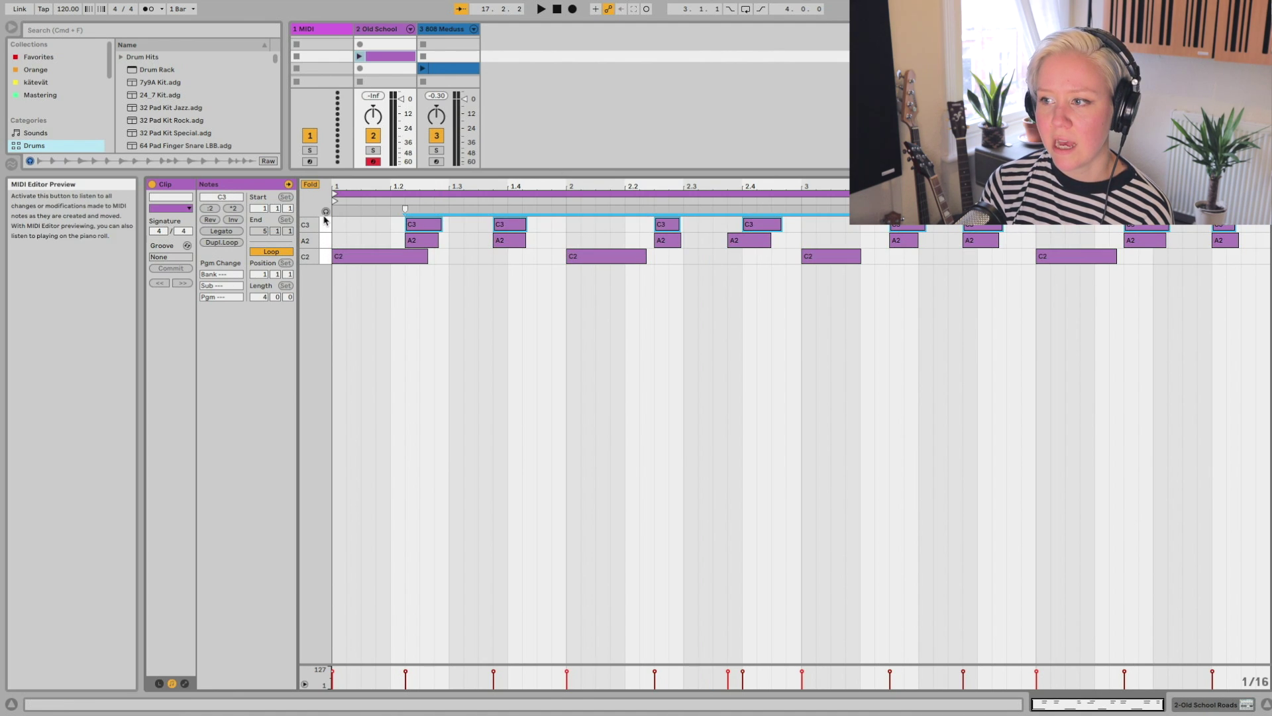
left_click(325, 241)
left_click(325, 256)
left_click(325, 225)
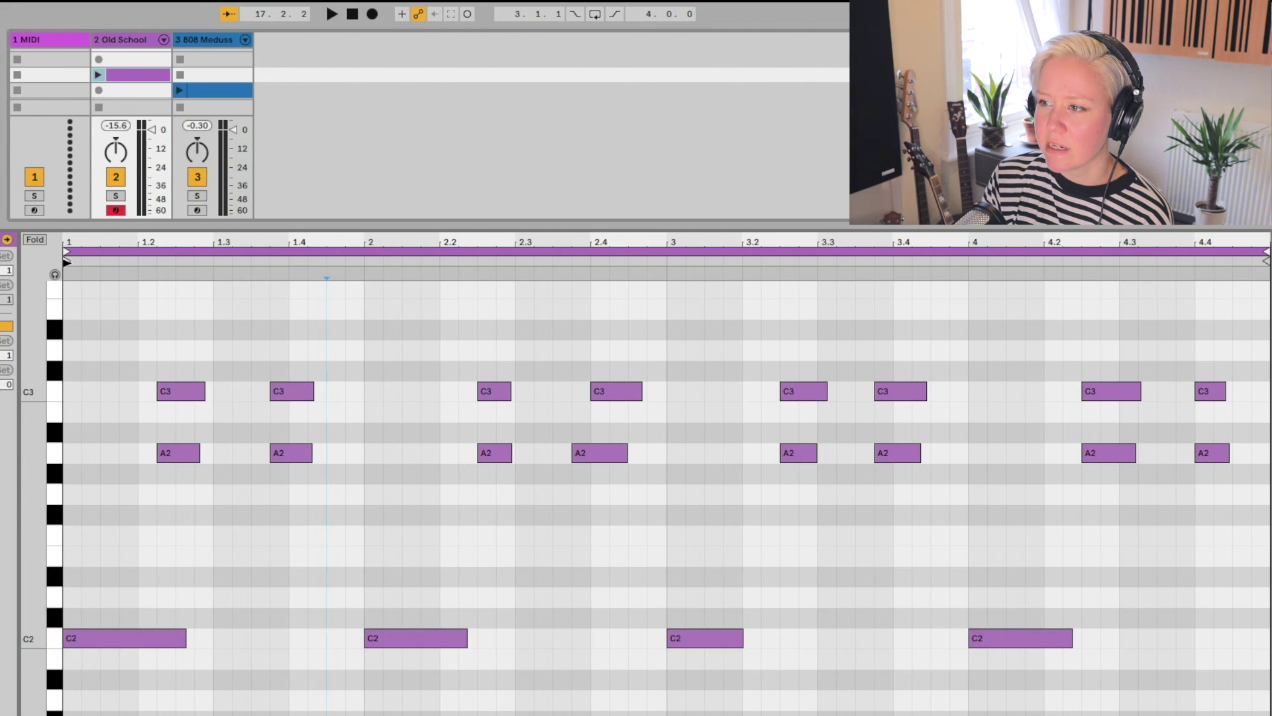
Step: Reset the playback start to the clip start and show the 808 Meduss clip in the editor
left_click(278, 271)
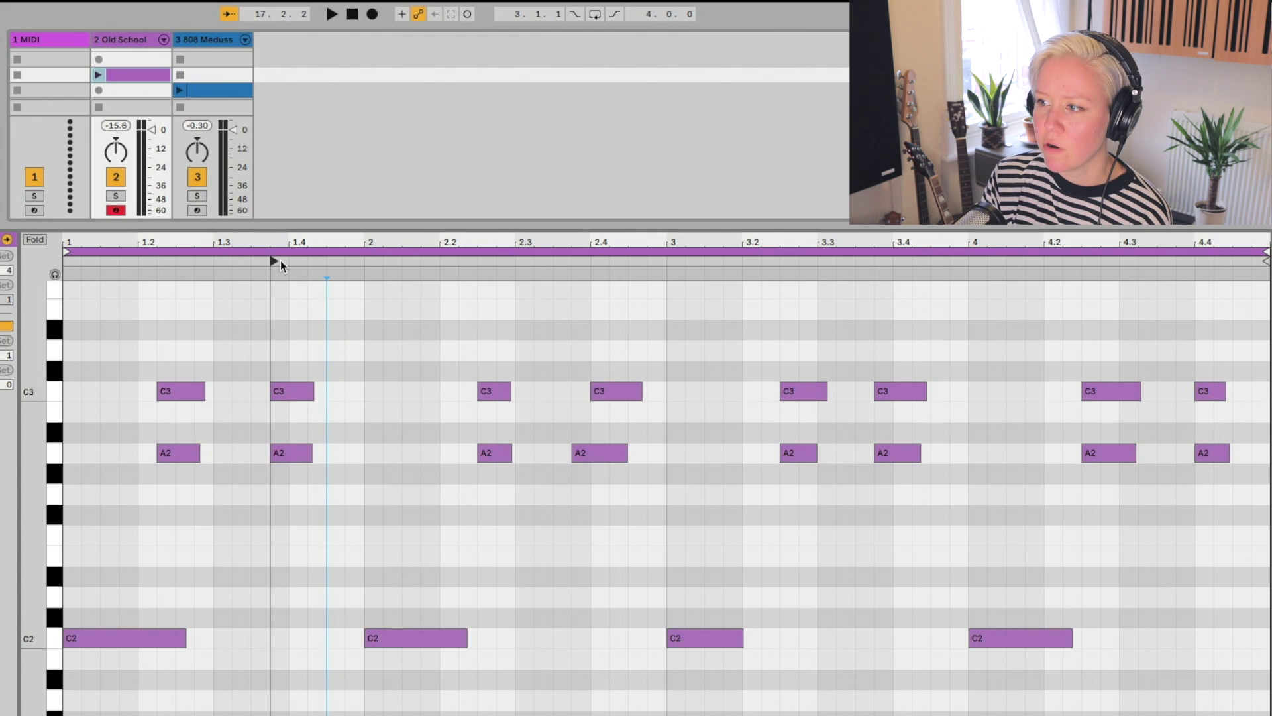
left_click(77, 261)
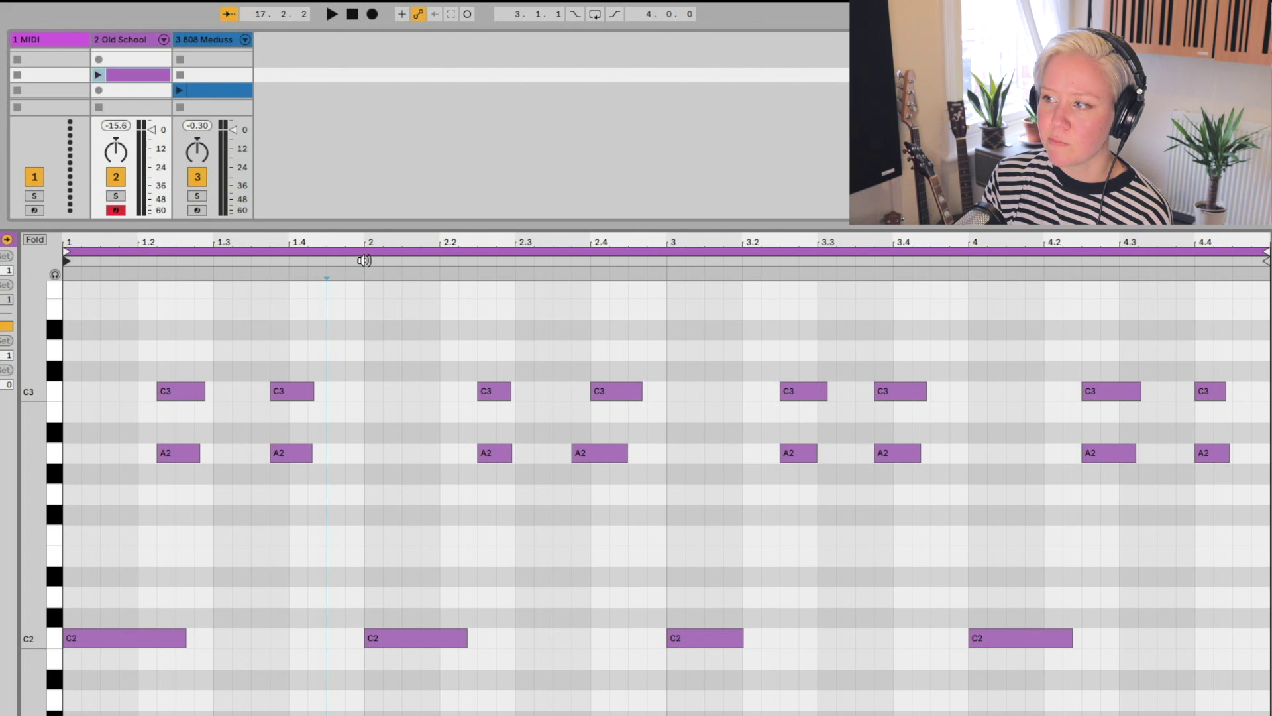
key("Right")
key("Down")
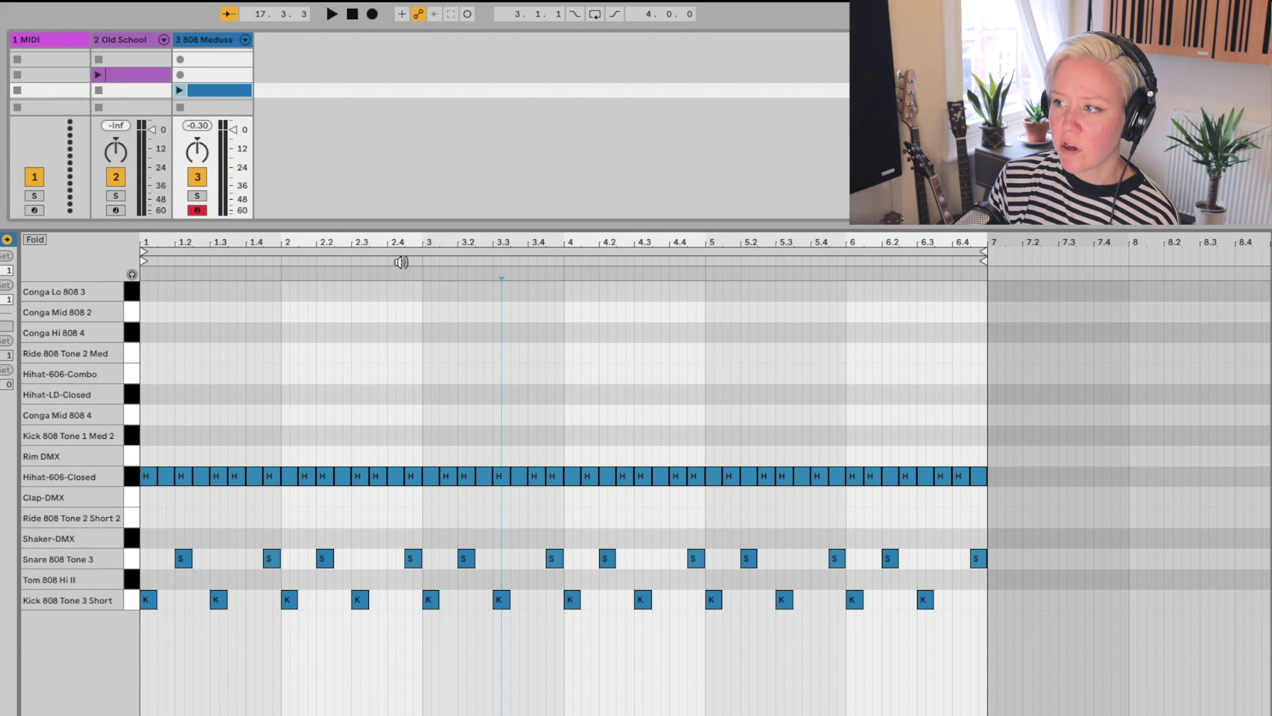
Step: Play the drum clip from bar 3 and set global launch quantization to 1/4
left_click(444, 260)
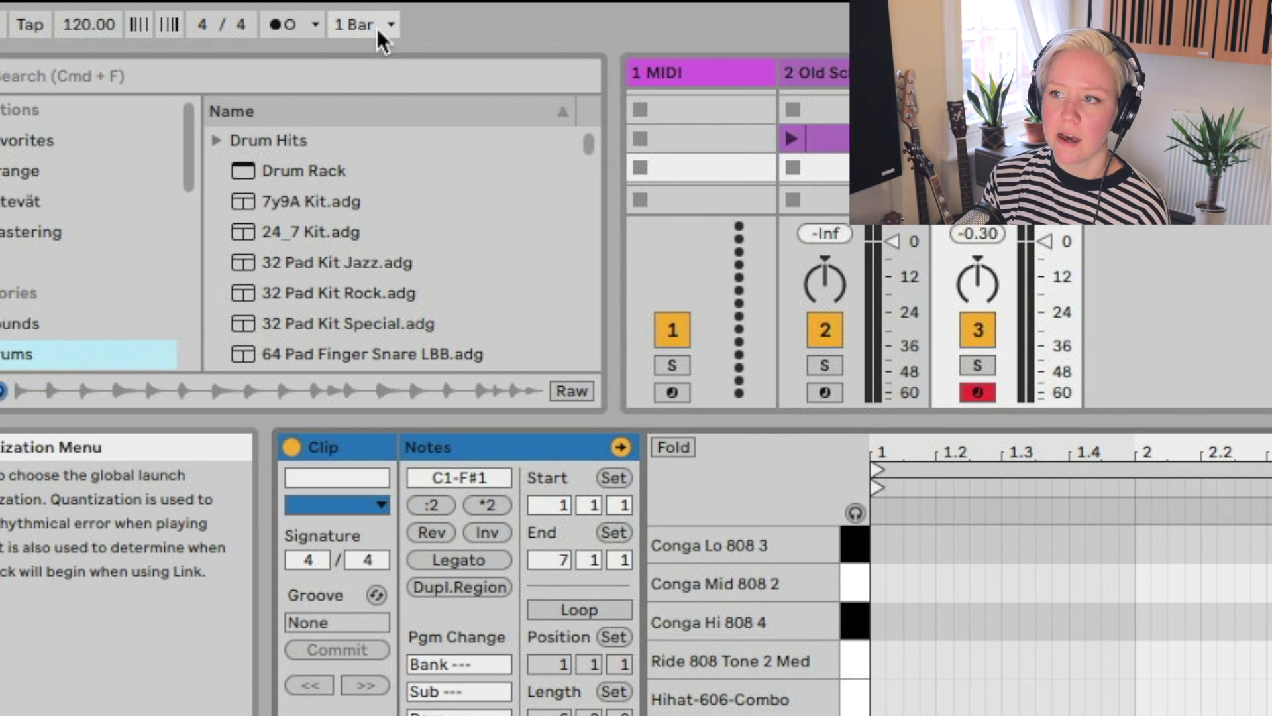
left_click(368, 26)
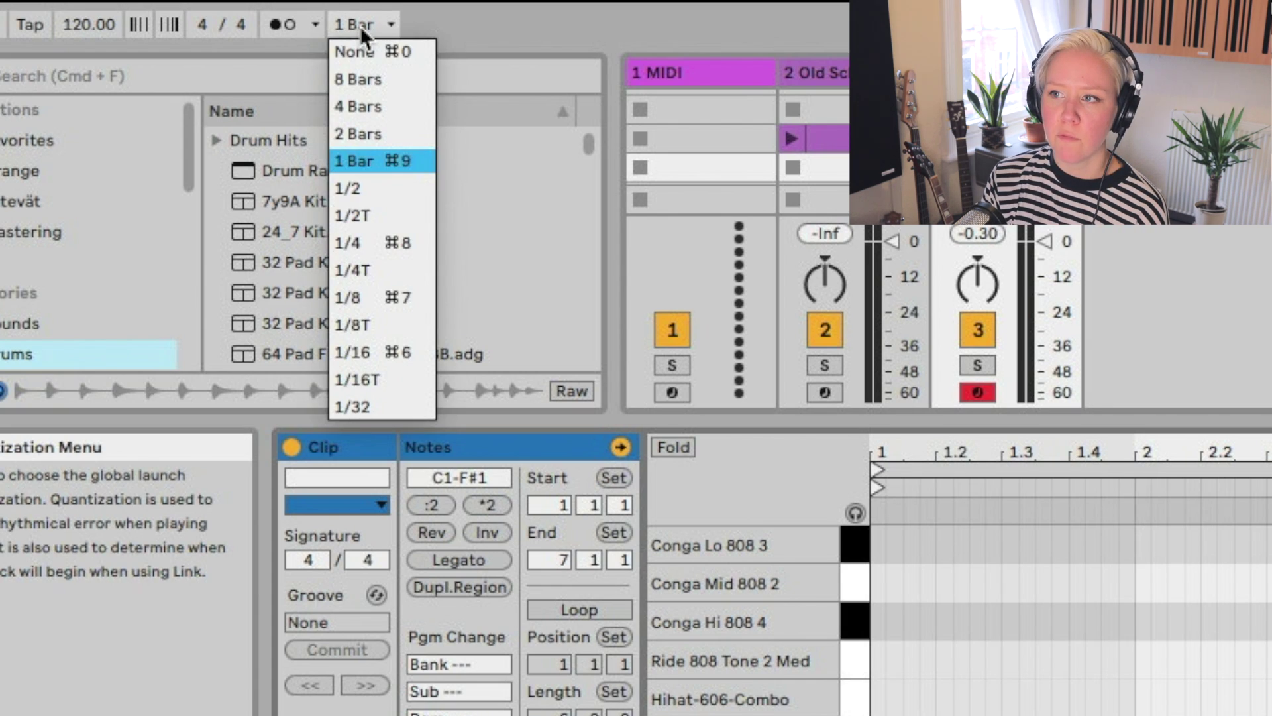
left_click(393, 163)
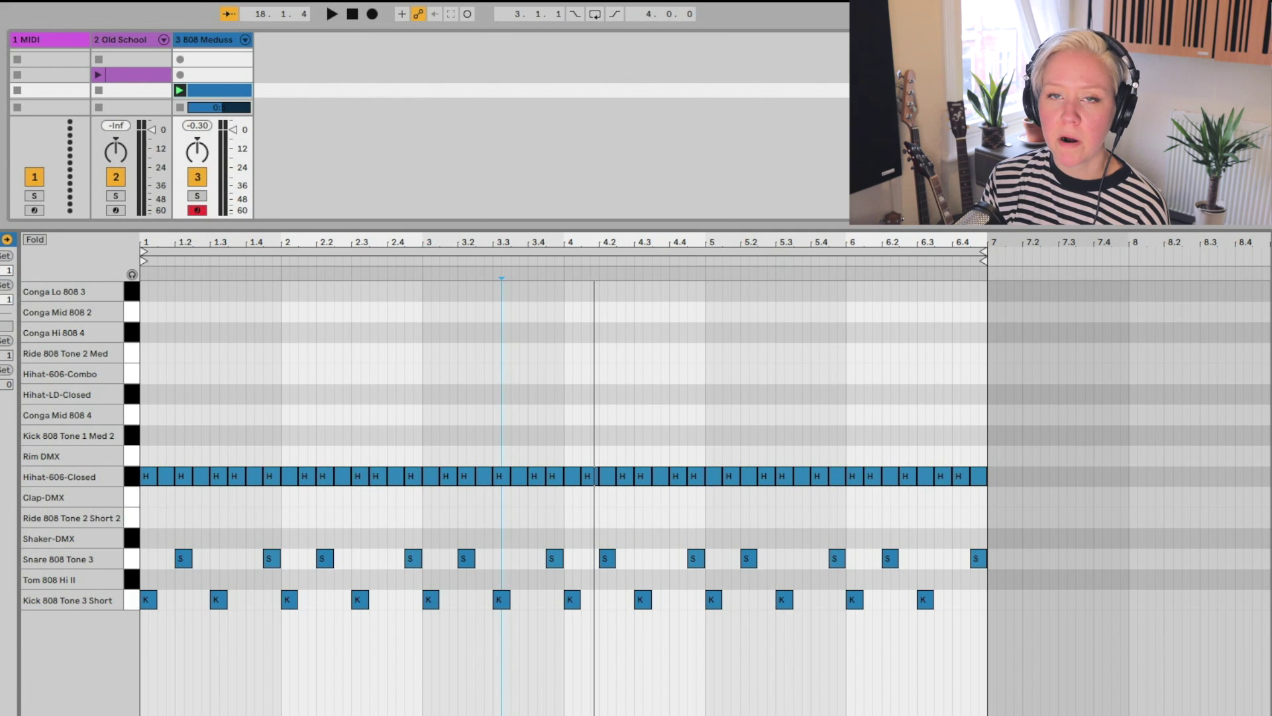
left_click(451, 261)
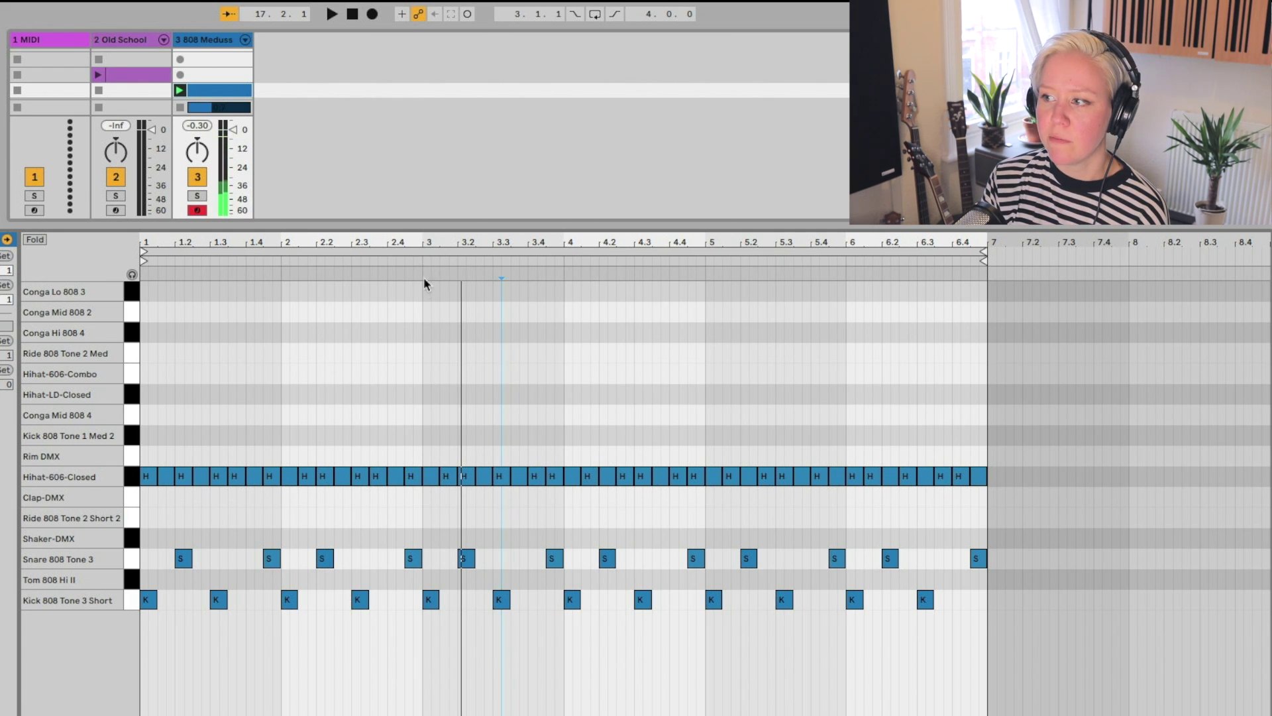
left_click(341, 27)
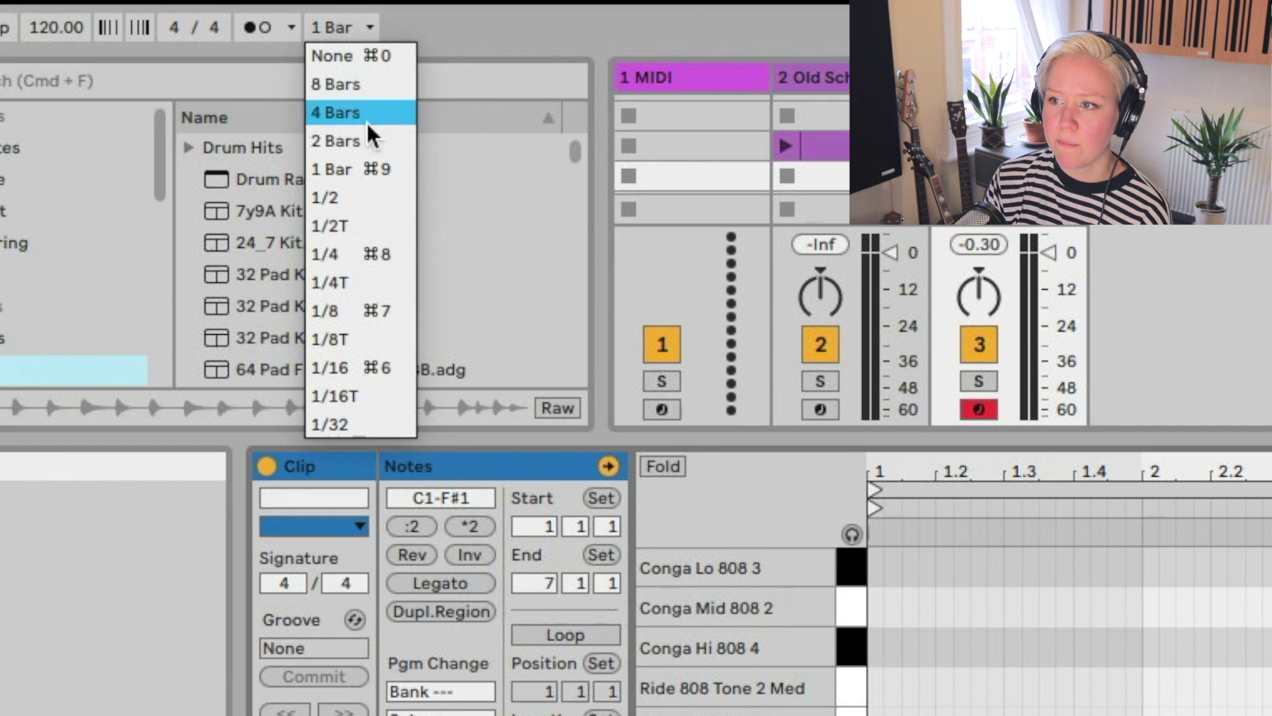
left_click(367, 252)
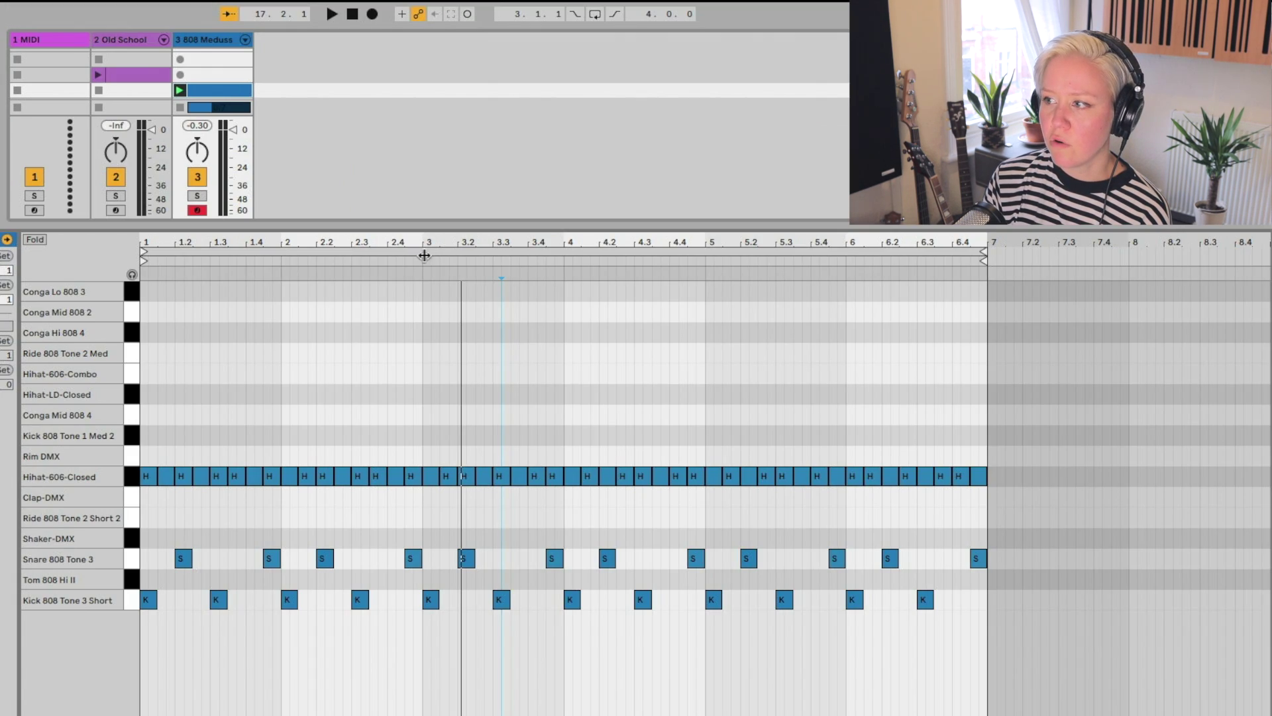
Step: Jump playback around the clip (3.3, 4.3, 6.2, bar 3) after trying a 4.3–4.5 selection
left_click(504, 261)
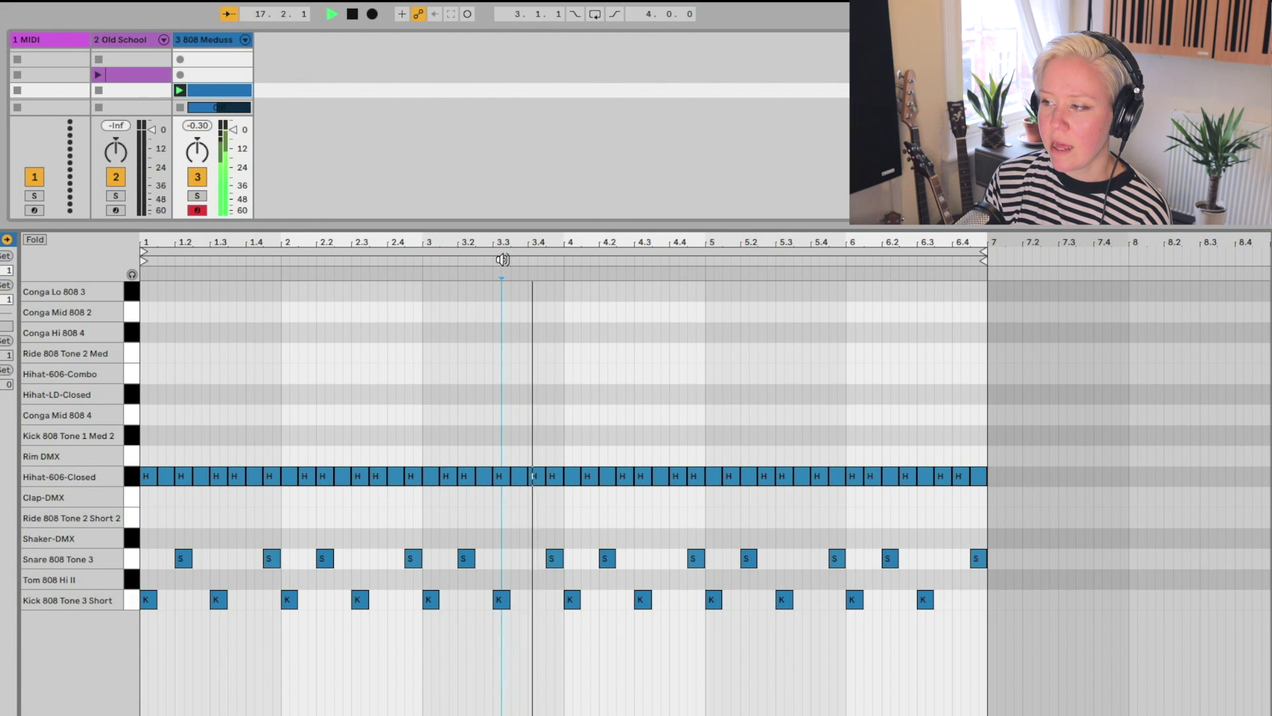
left_click(620, 255)
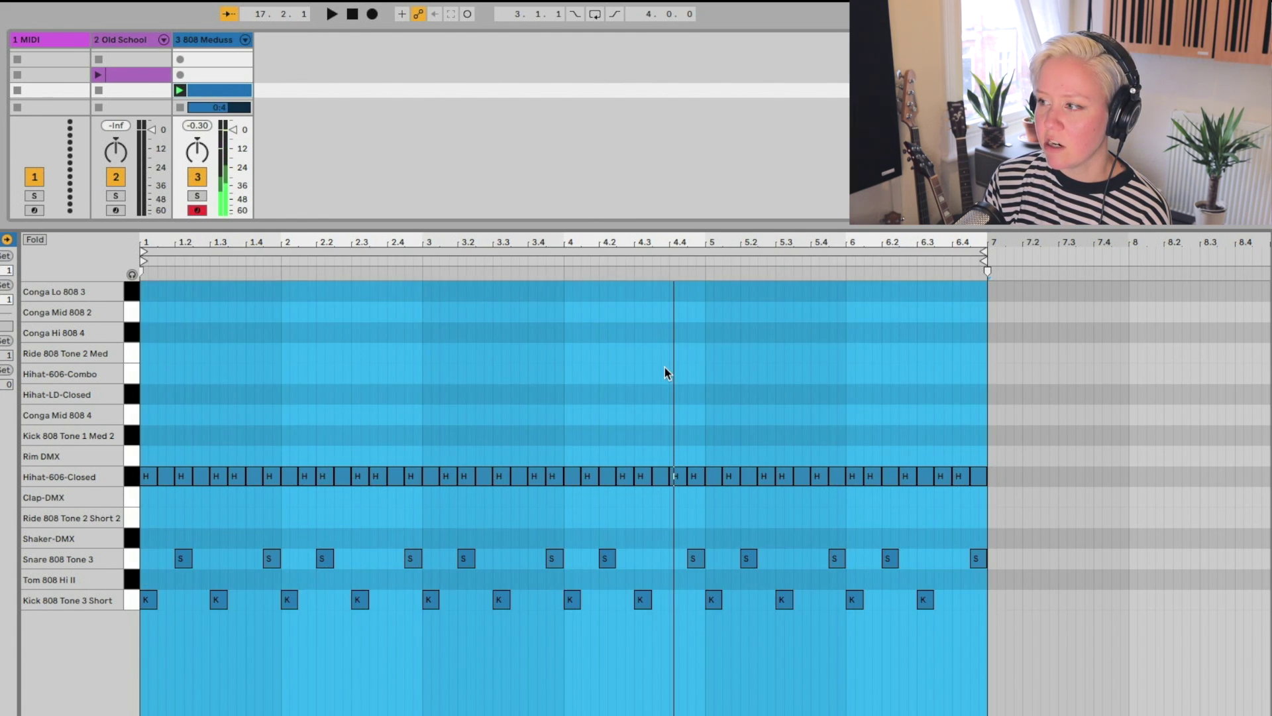
left_click(664, 373)
left_click_drag(639, 366, 696, 360)
left_click(570, 364)
left_click(624, 260)
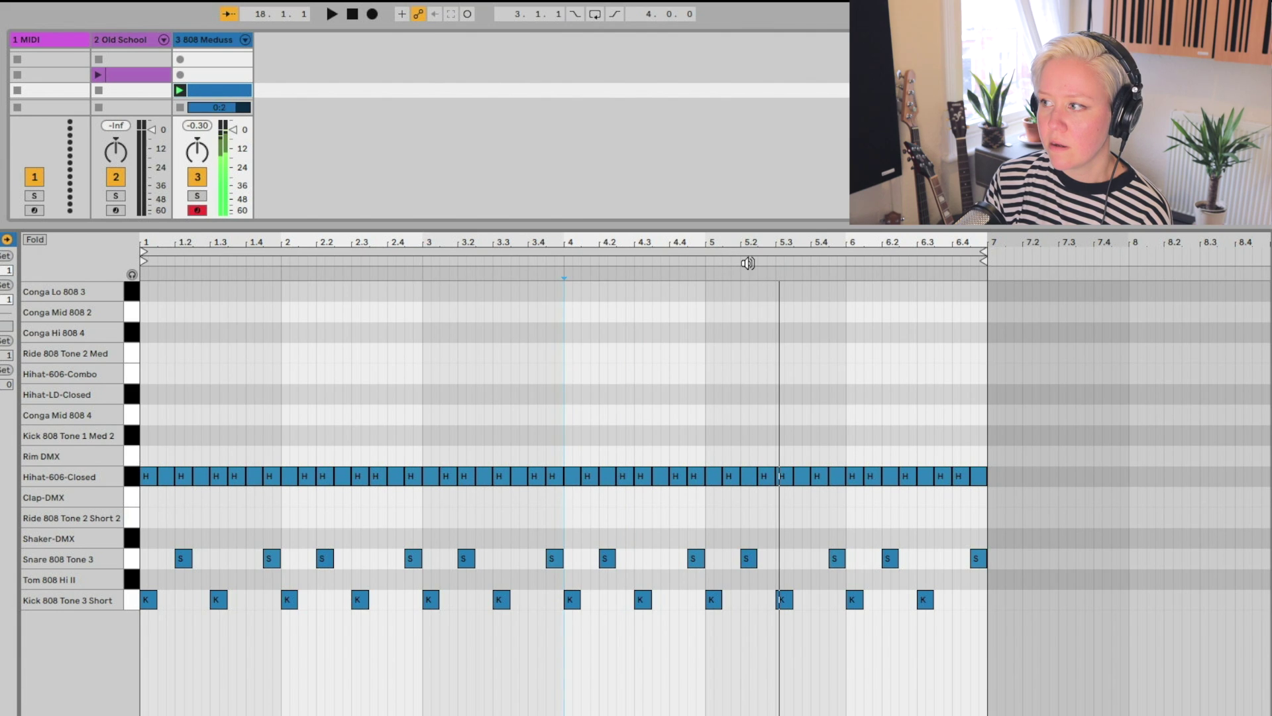
left_click(875, 260)
left_click(430, 258)
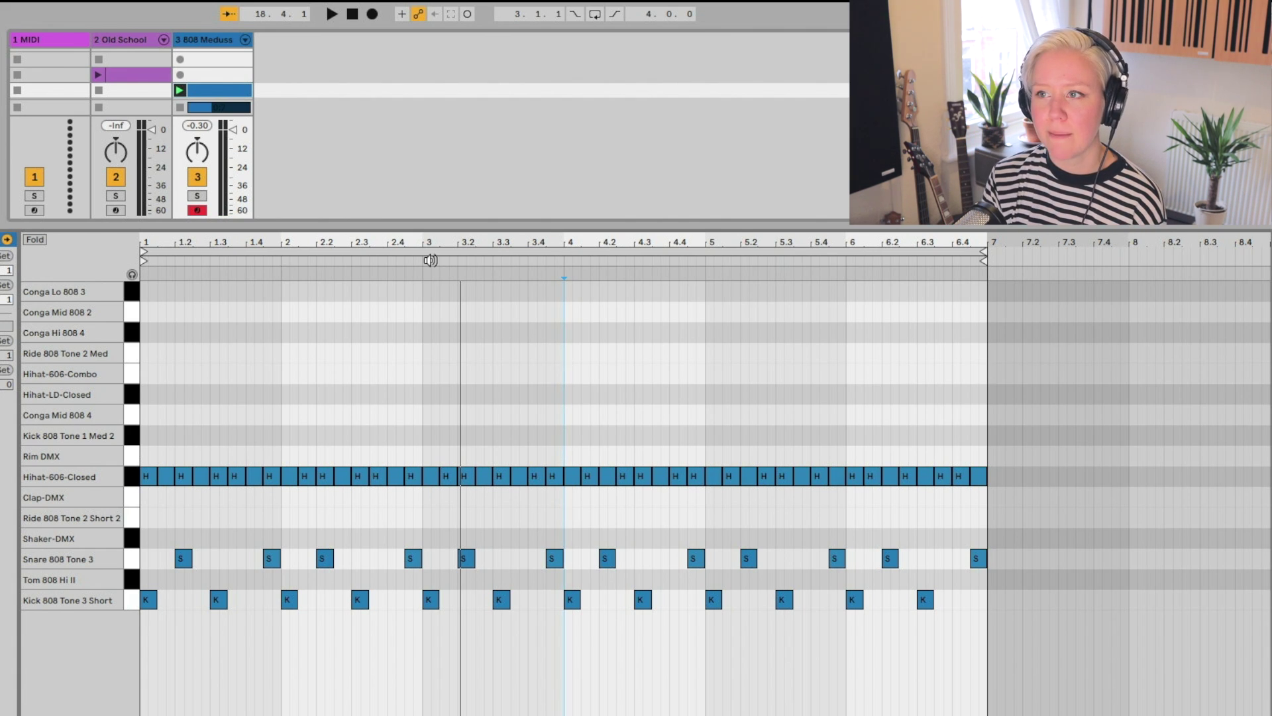
left_click(429, 259)
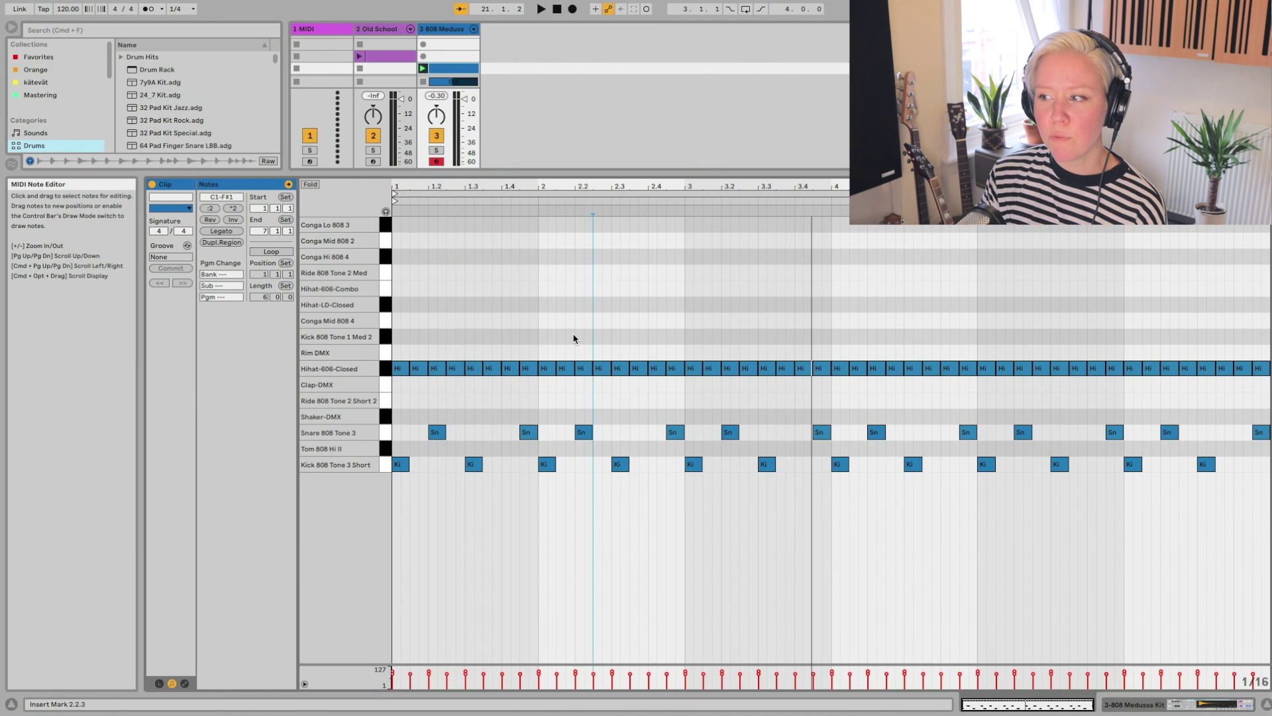
Step: Enable editor follow, play the arrangement from bar 20, stop it, and return to Session view
key("plus")
key("plus")
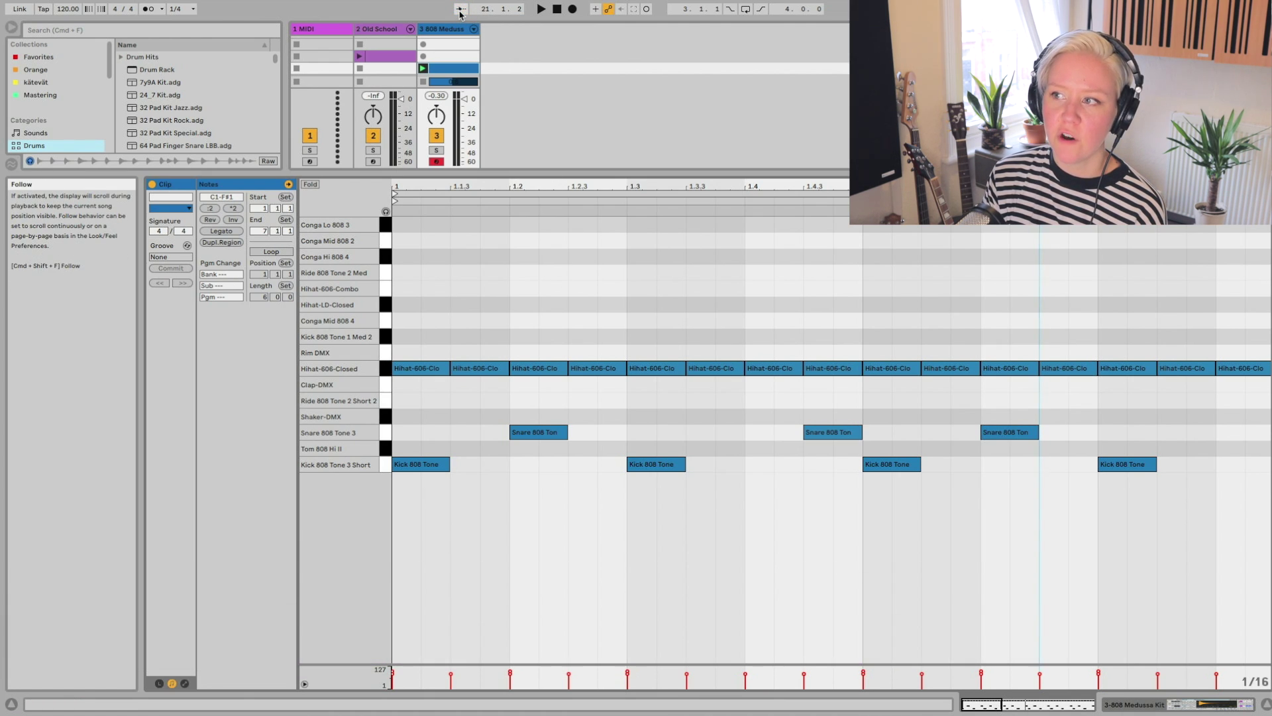
key("Tab")
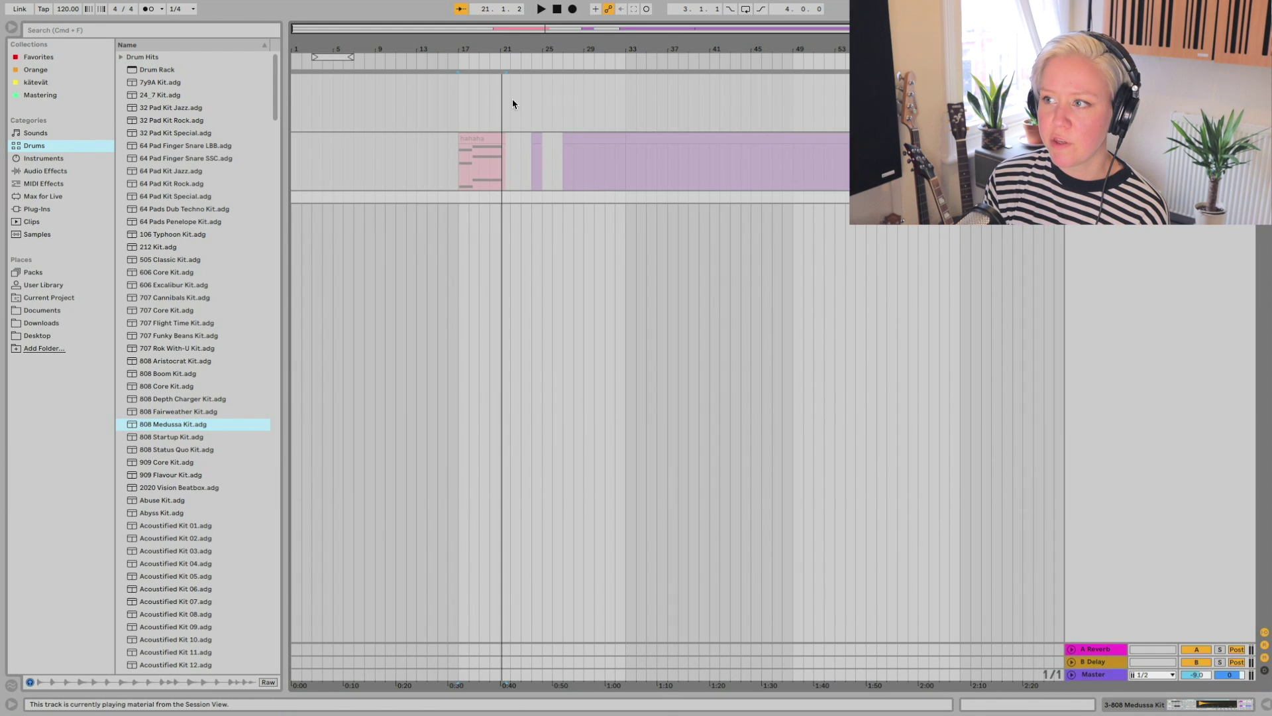
scroll(496, 101, "up", 5)
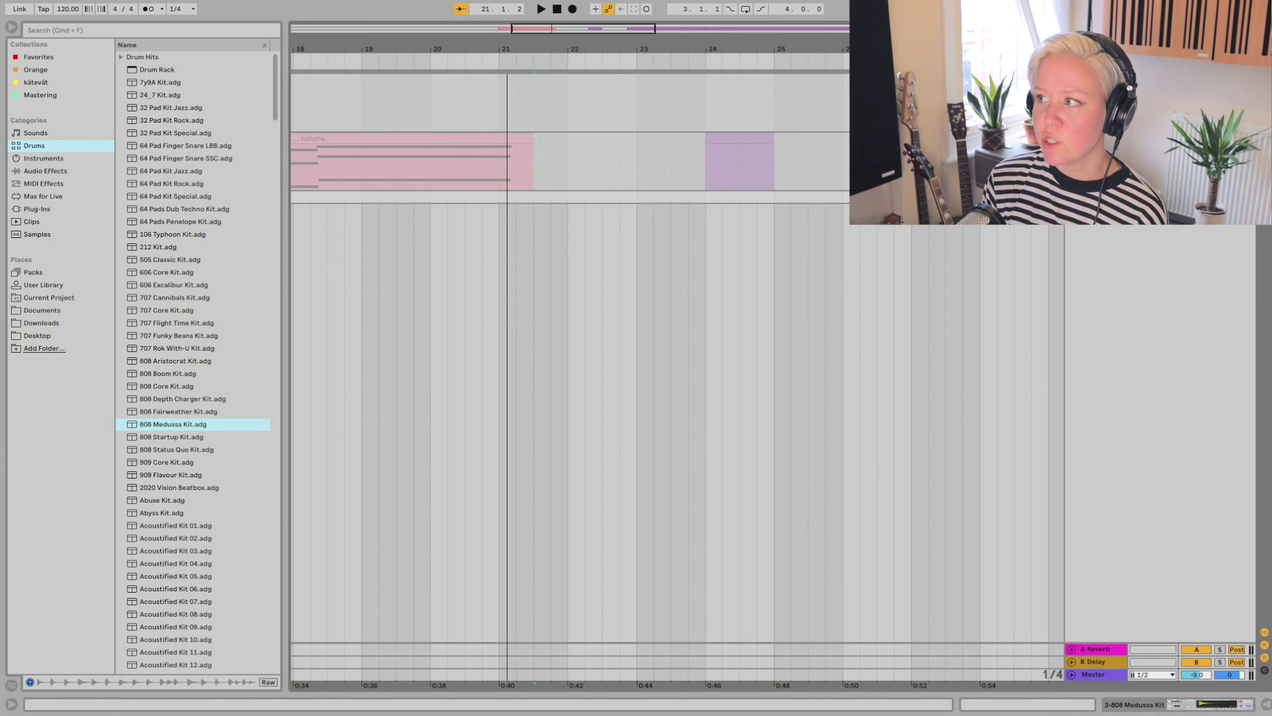
left_click(418, 61)
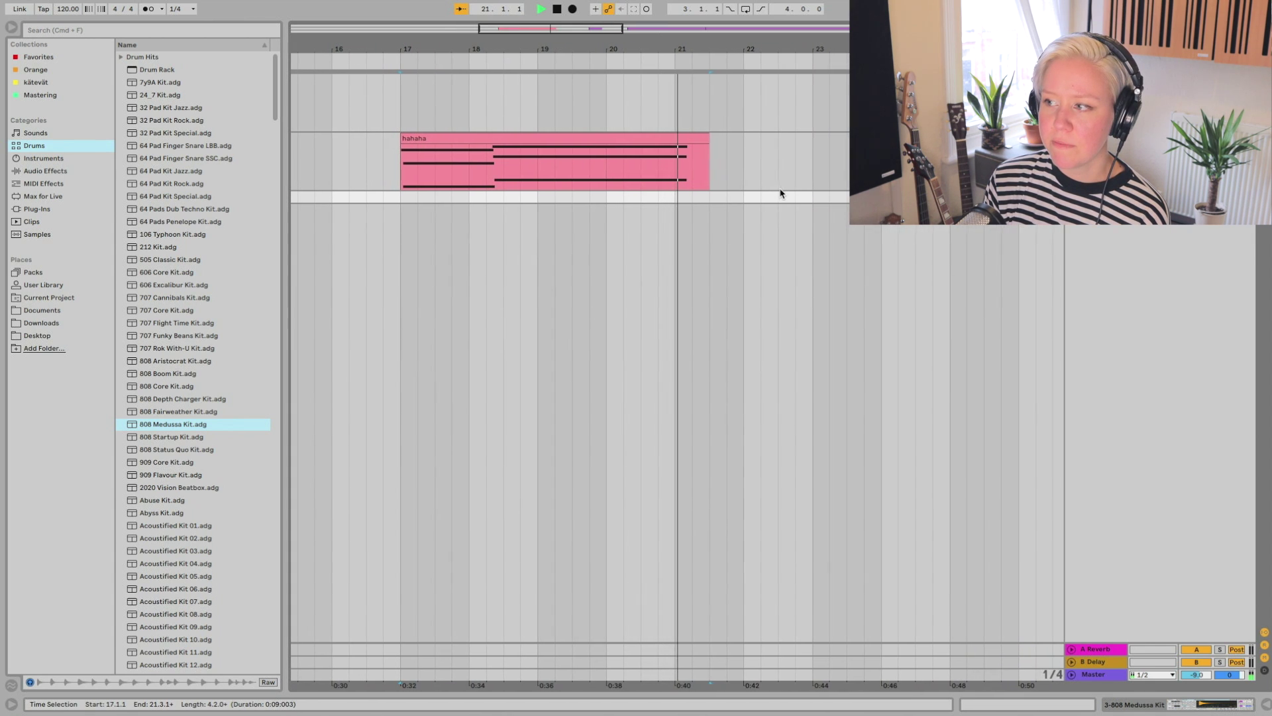
key("space")
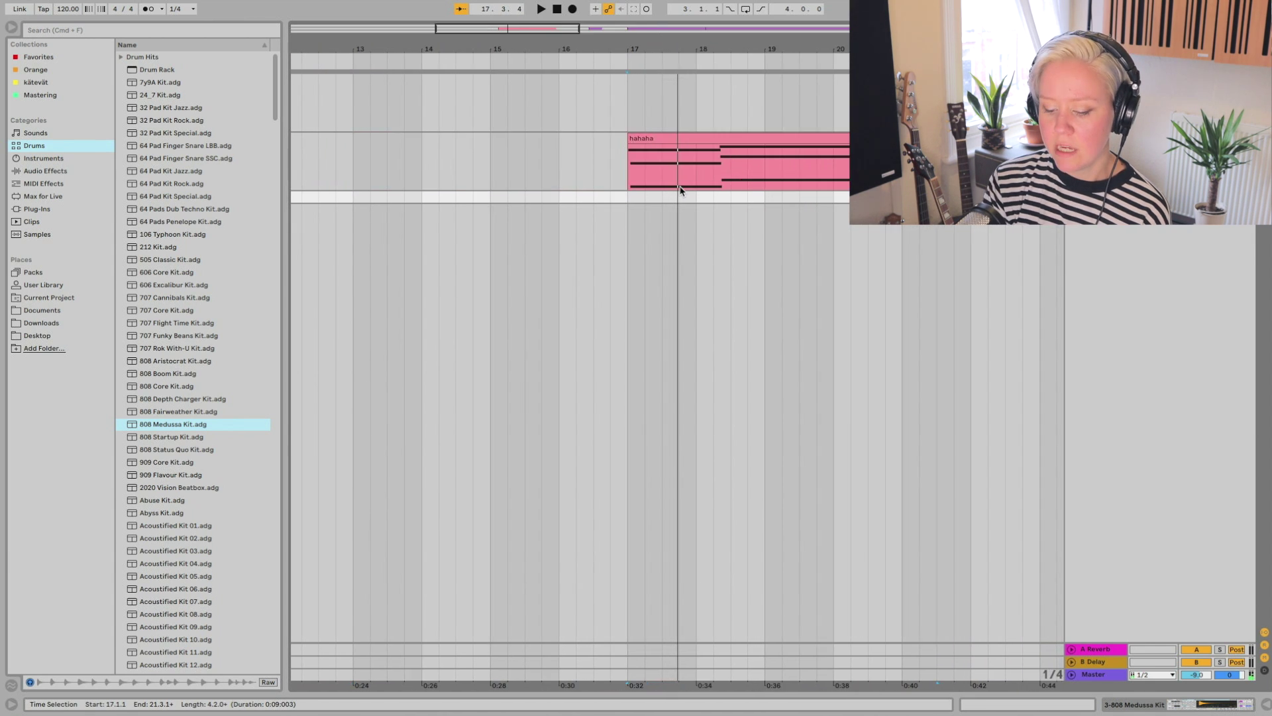
key("Tab")
Step: Enlarge the note editor, turn on Follow, and launch the 808 drum clip on track 3
left_click_drag(508, 558, 535, 242)
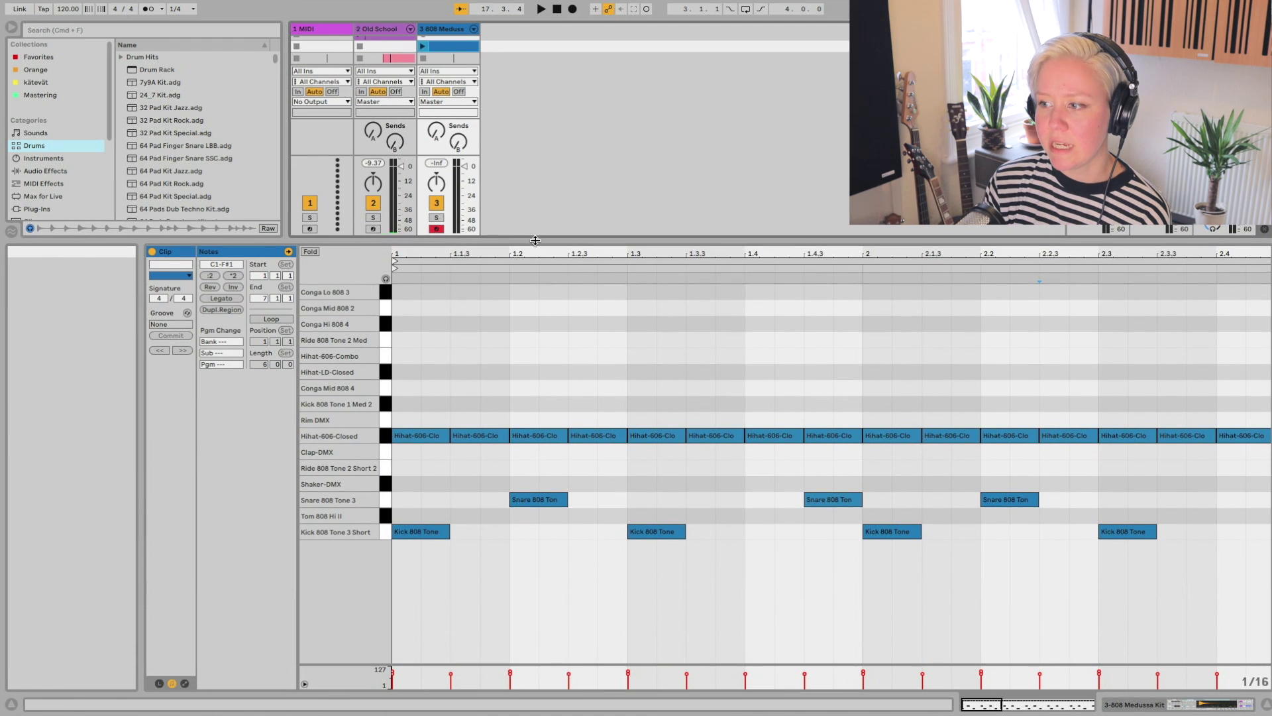
scroll(463, 381, "up", 3)
left_click(461, 10)
left_click(422, 46)
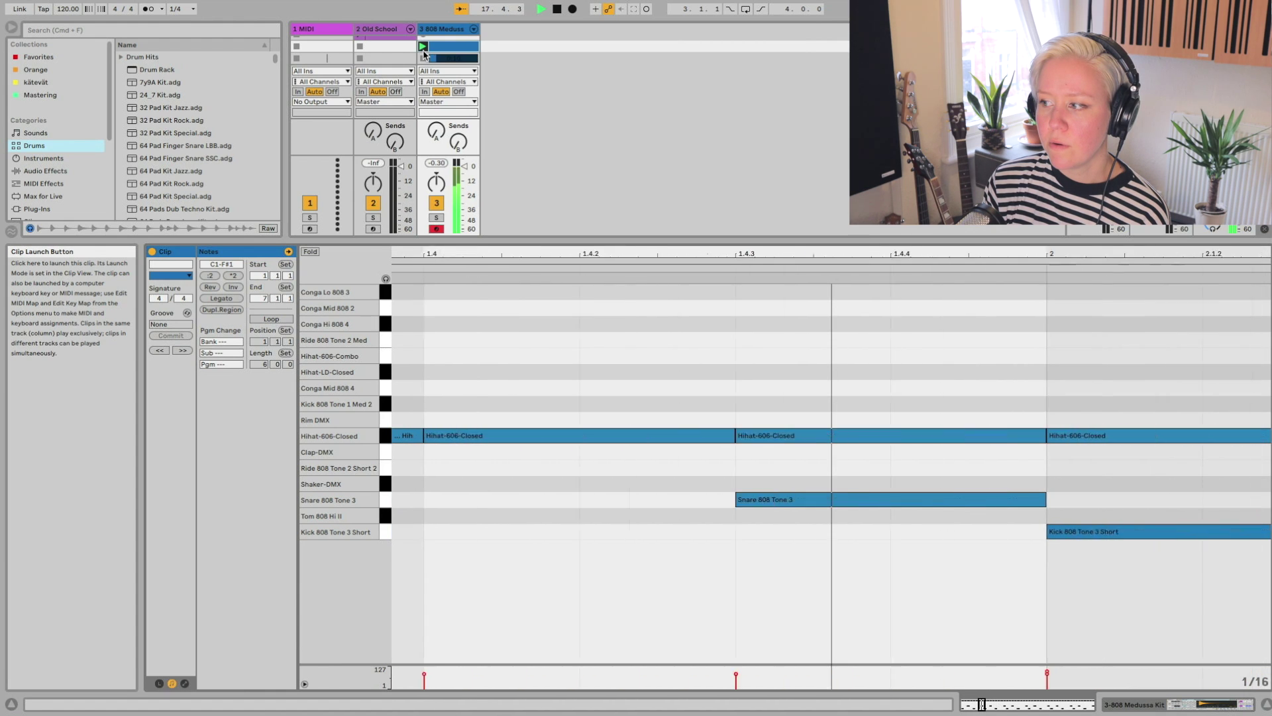
scroll(693, 477, "down", 2)
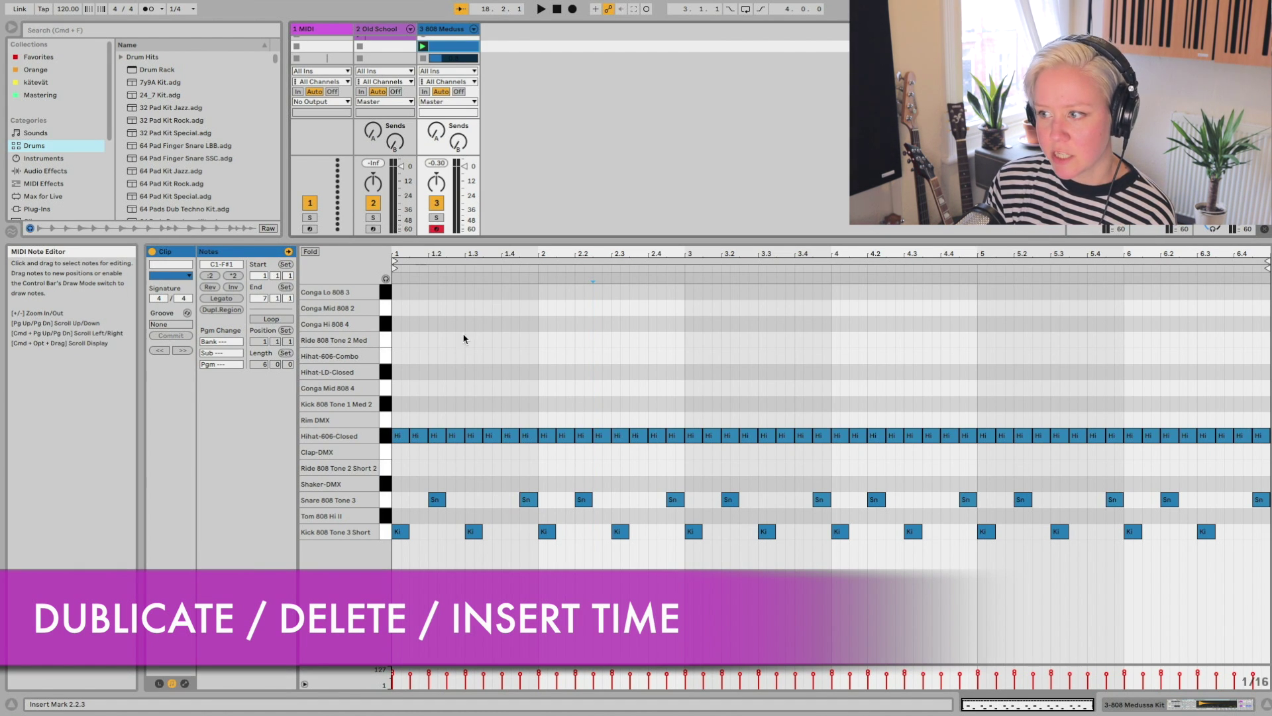
Step: Add notes on the Shaker-DMX, Rim DMX and Conga Mid 808 4 rows in bar 2
left_click_drag(690, 560, 544, 331)
double_click(616, 483)
double_click(624, 419)
double_click(579, 388)
Step: Select bar 2's notes, duplicate its time into bar 3, and zoom out to the whole clip
left_click_drag(681, 540, 566, 351)
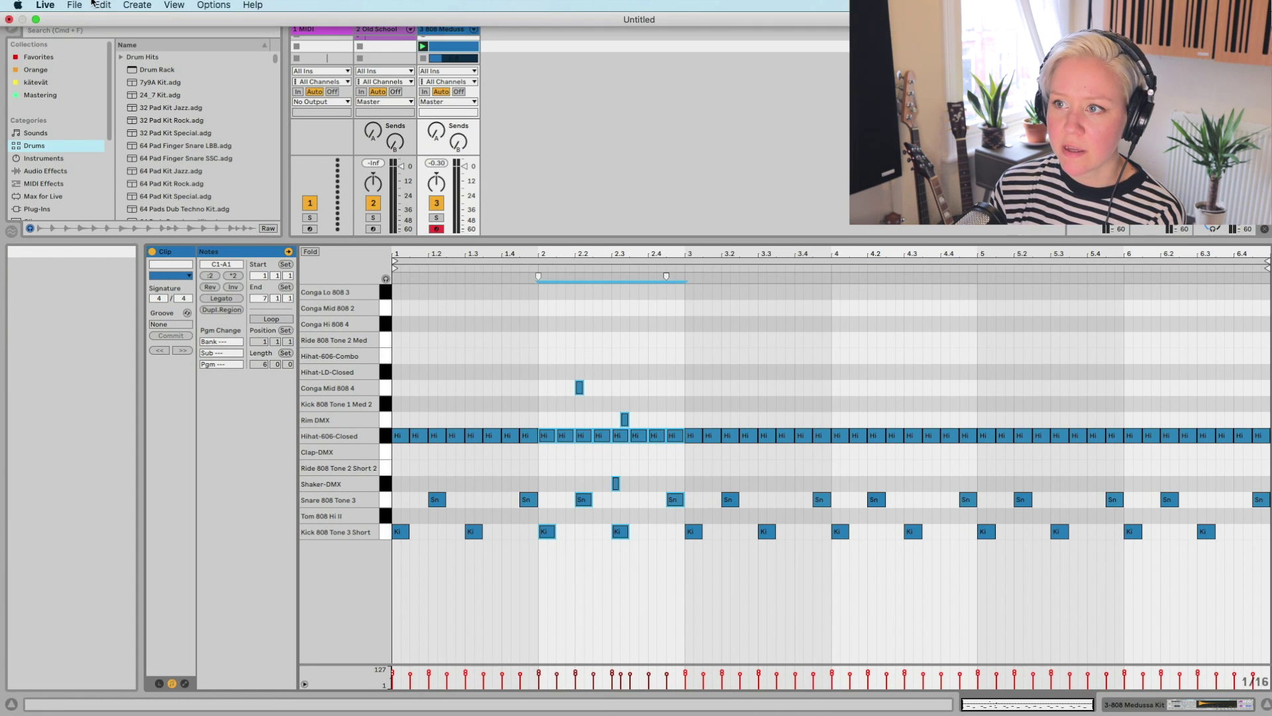
left_click(102, 6)
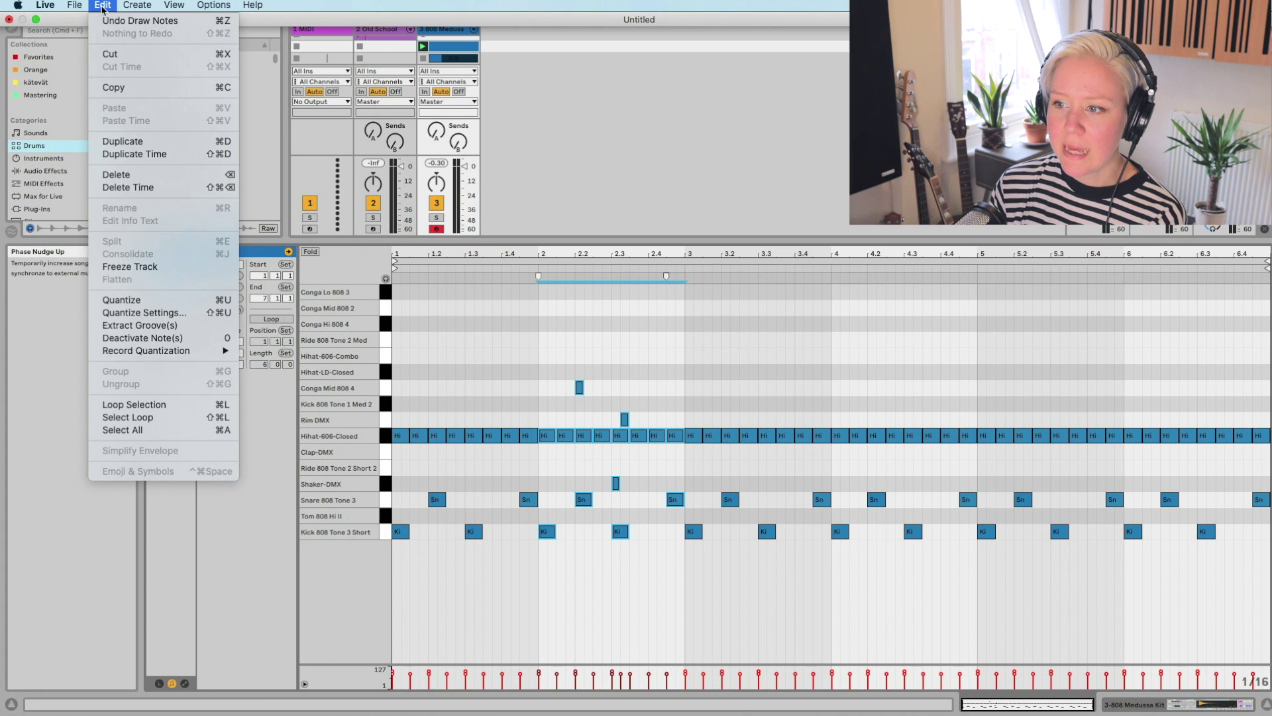
left_click(134, 154)
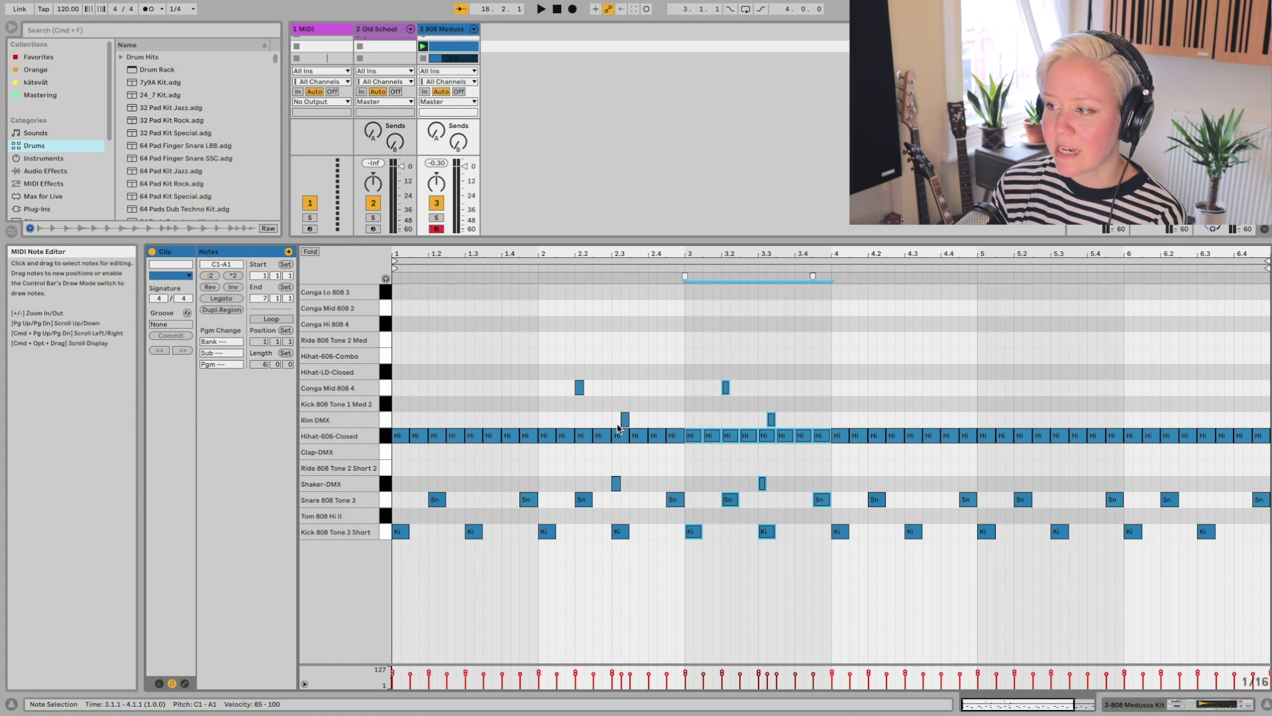
key("minus")
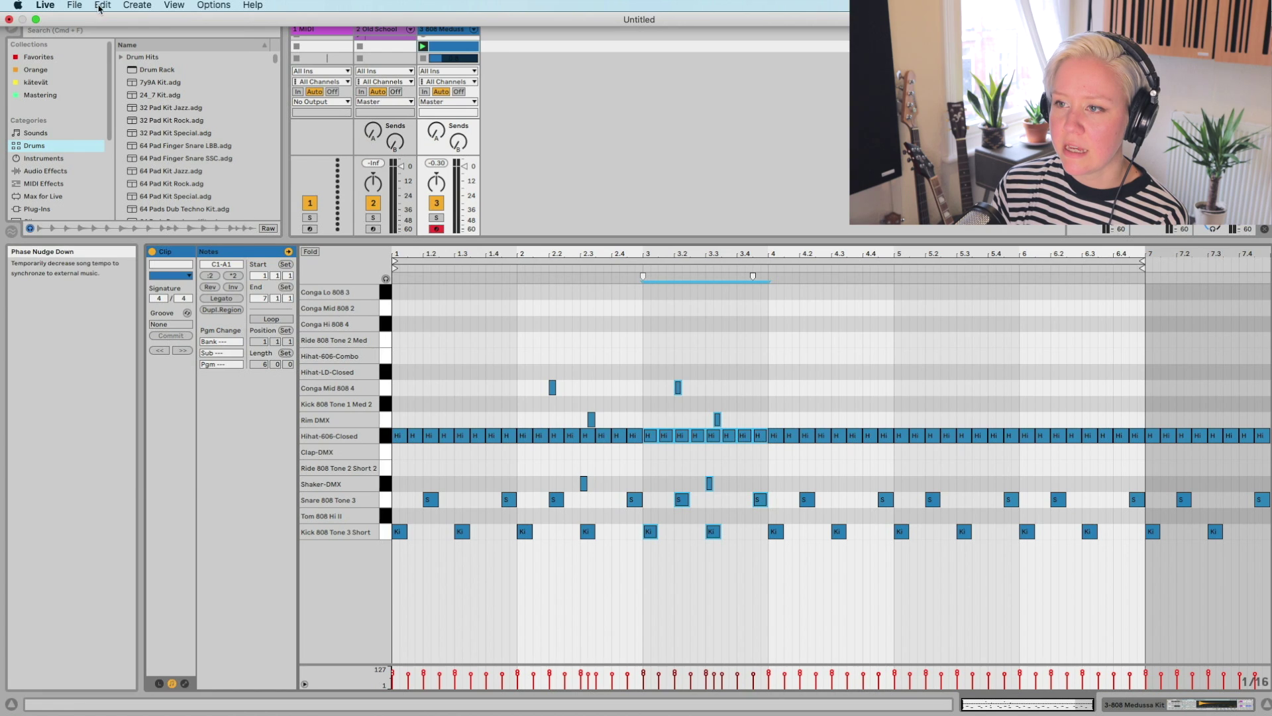
Step: Delete the duplicated time range, then set the insertion point at bar 2
left_click(103, 4)
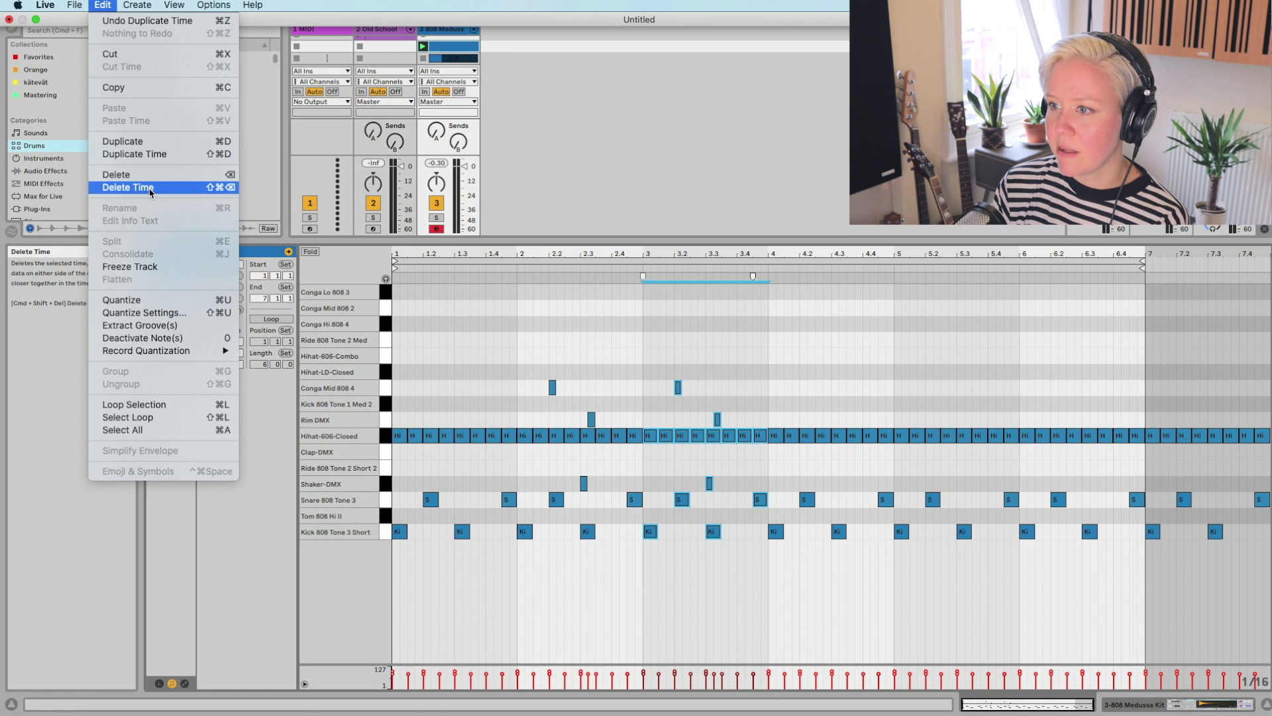
left_click(150, 189)
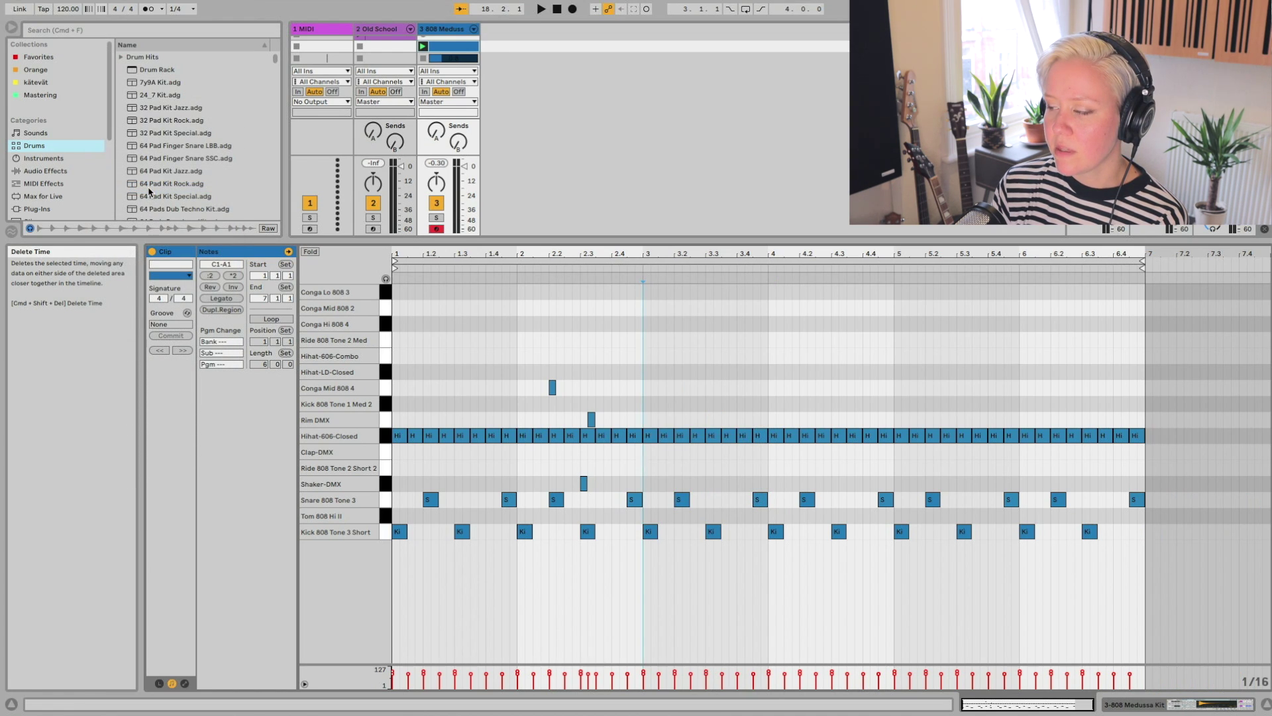
left_click(1134, 261)
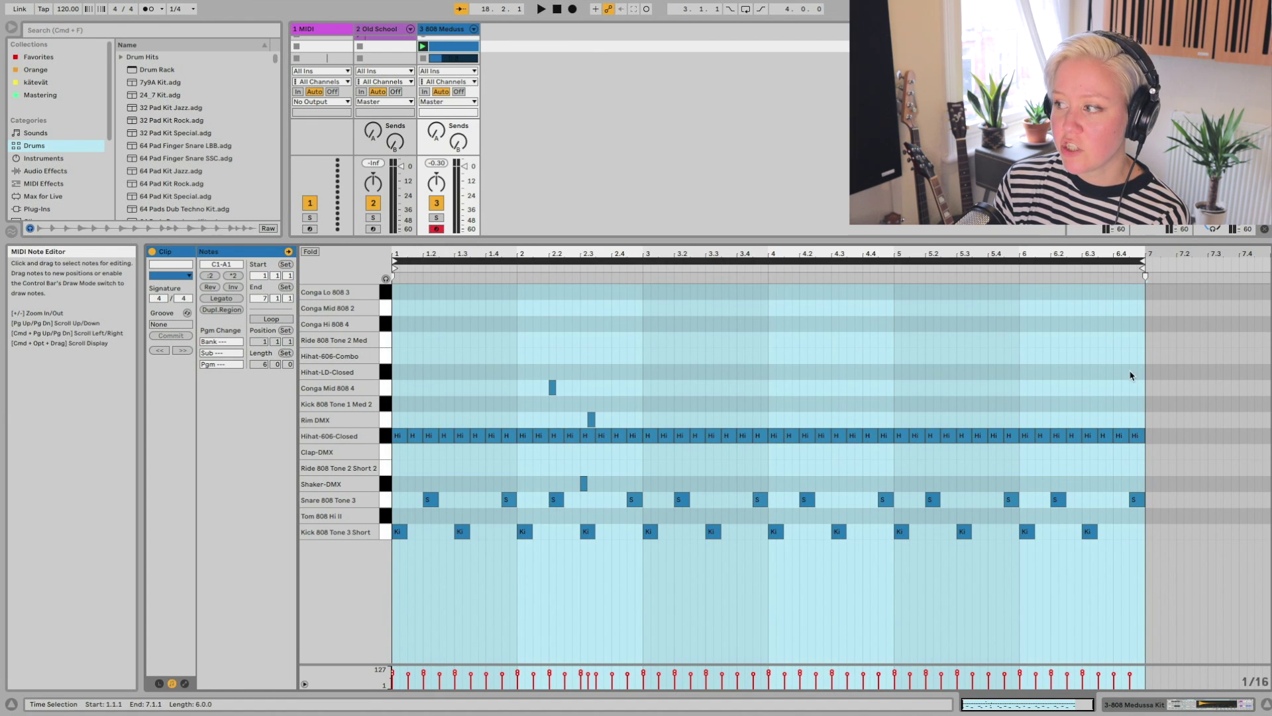
left_click(1149, 532)
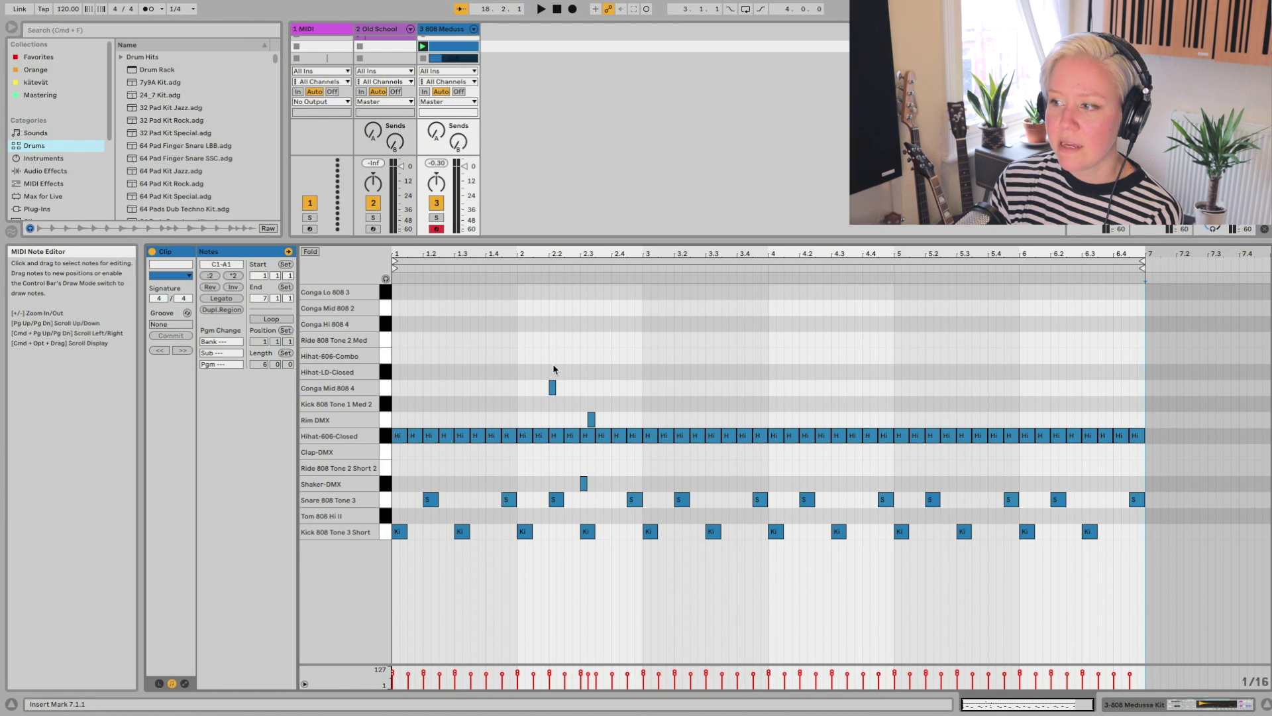
left_click(517, 285)
left_click(137, 4)
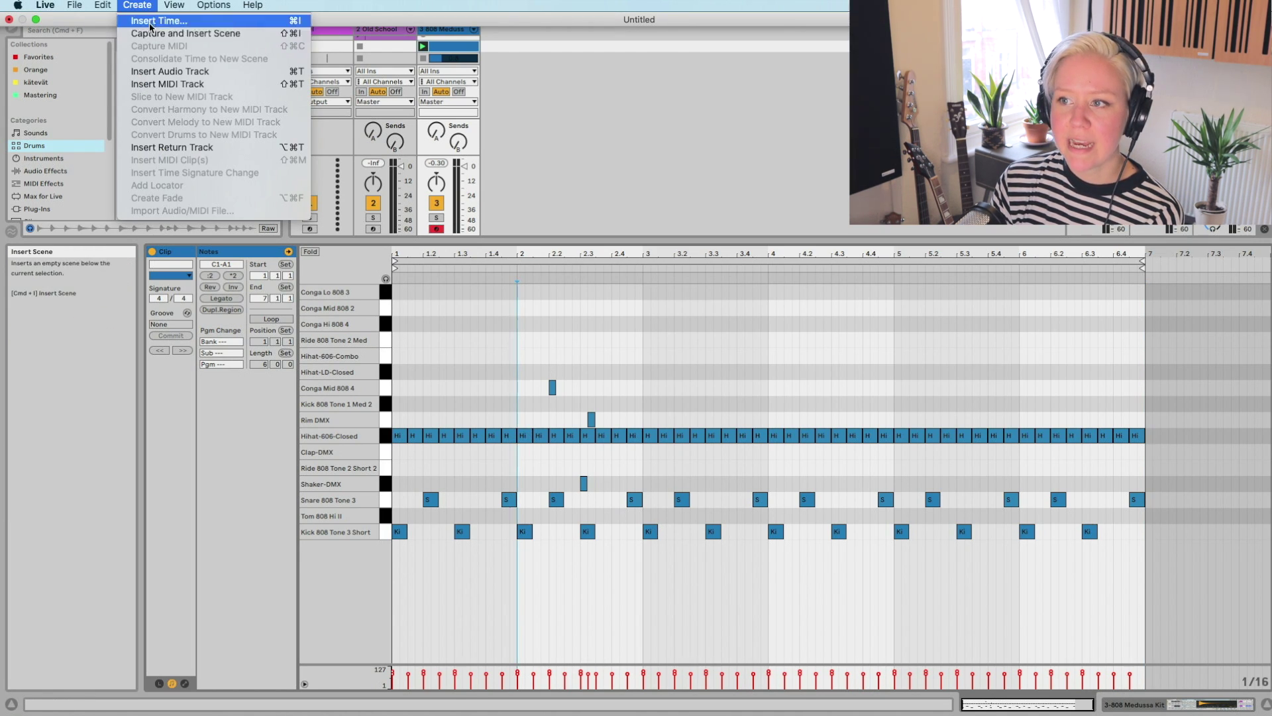
Step: Insert 2 bars of empty time at bar 2, select the gap, and set the insertion point in bar 3
left_click(149, 21)
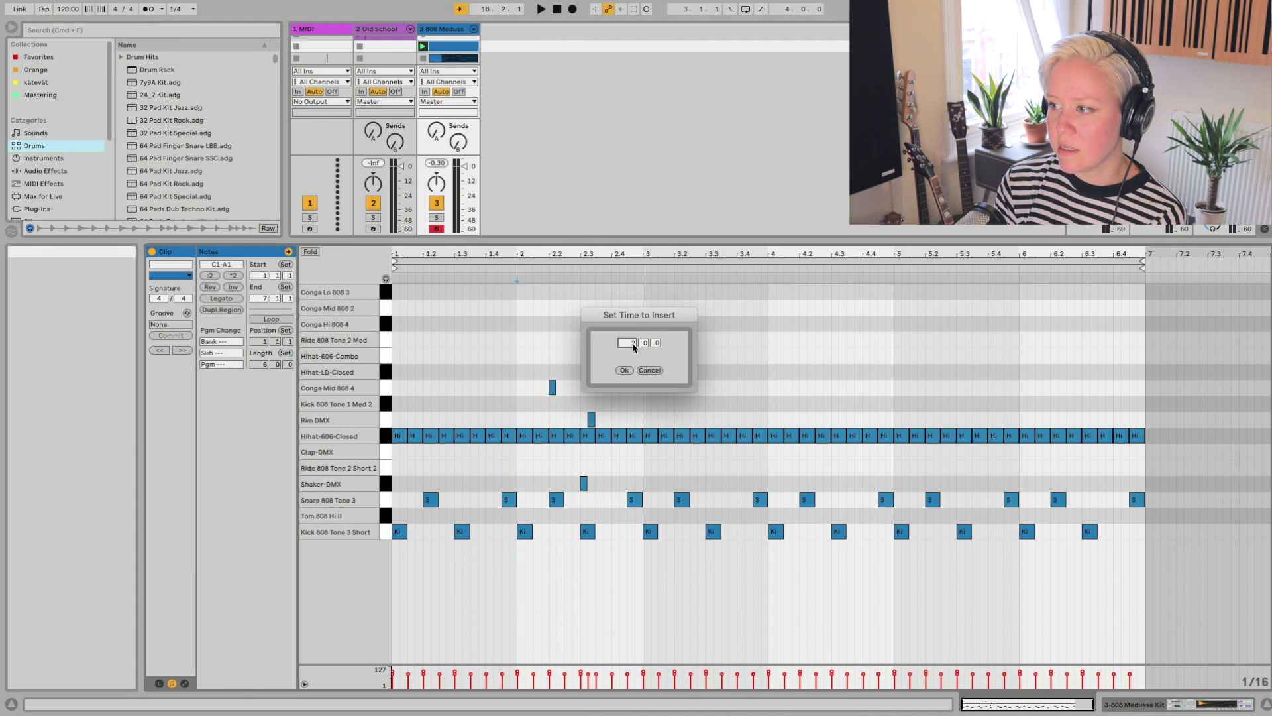
left_click(630, 370)
left_click(701, 491)
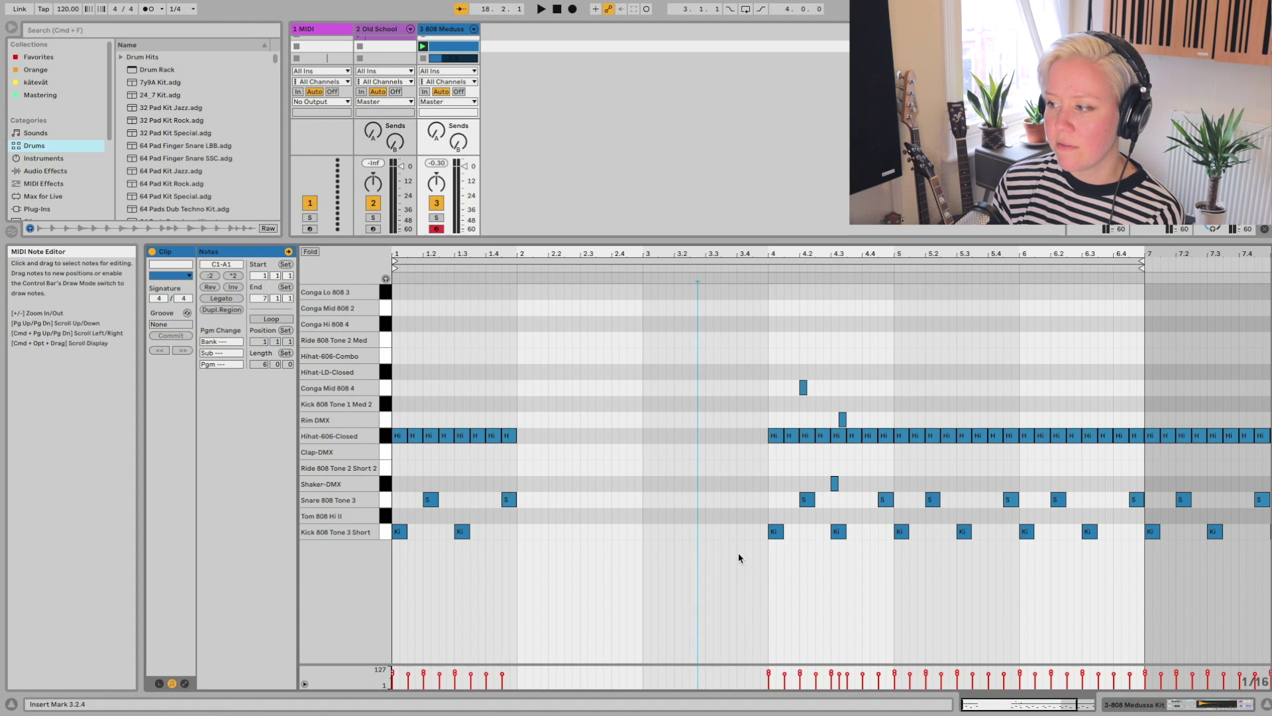
left_click_drag(762, 570, 523, 363)
left_click(650, 520)
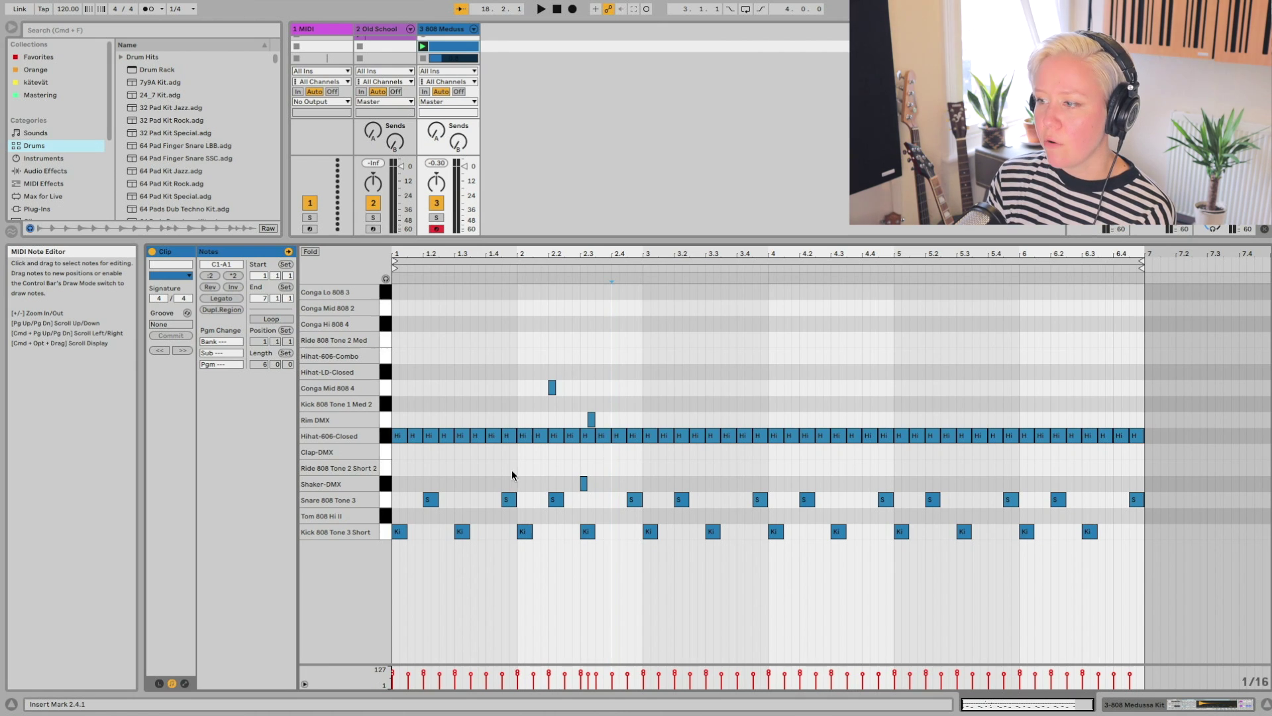
left_click(660, 585)
Step: Select the notes from bar 2 to 3.4 and drag the stretch markers to re-space them unevenly
left_click_drag(740, 551, 517, 467)
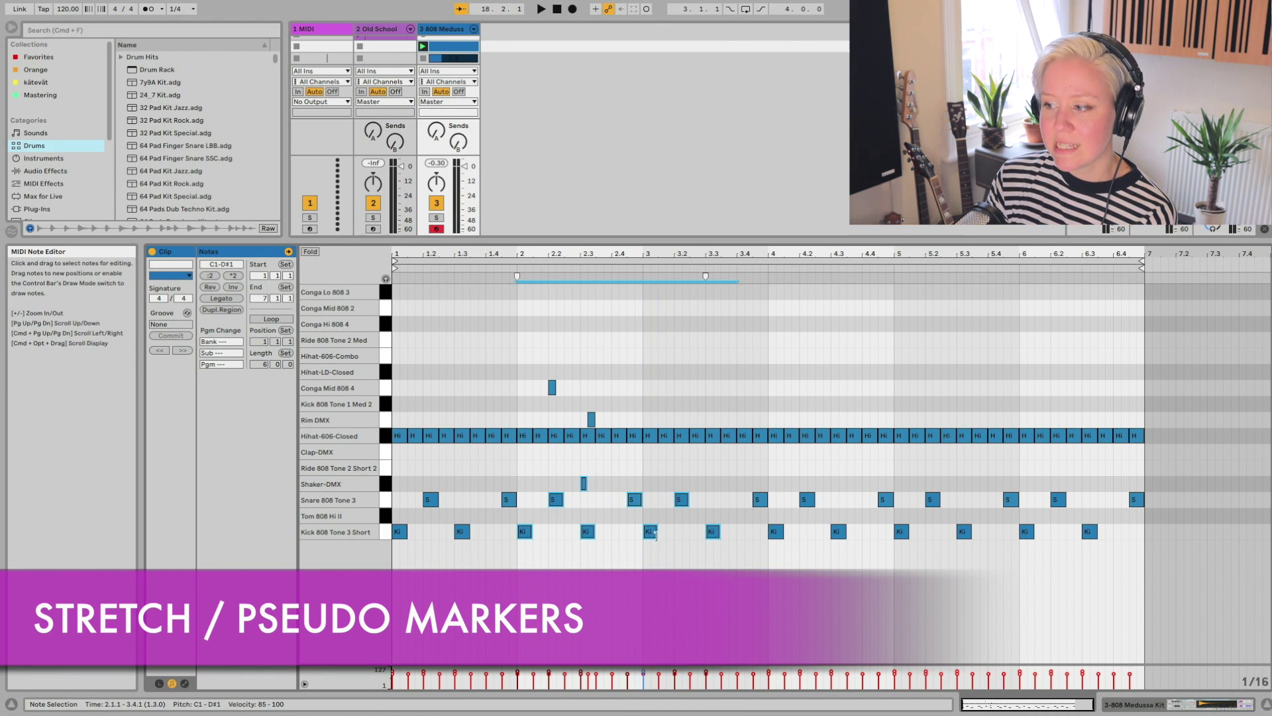
left_click(518, 278)
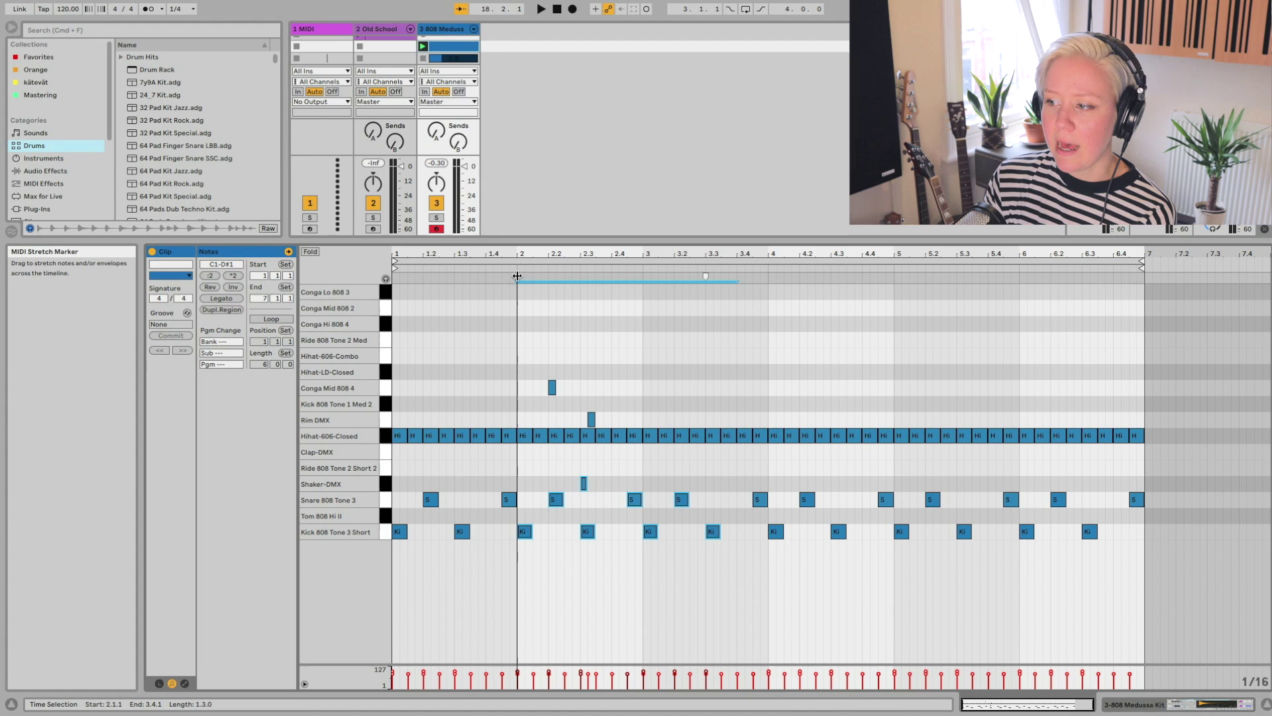
mouse_move(517, 277)
left_mouse_down()
mouse_move(583, 285)
mouse_move(518, 282)
left_mouse_up()
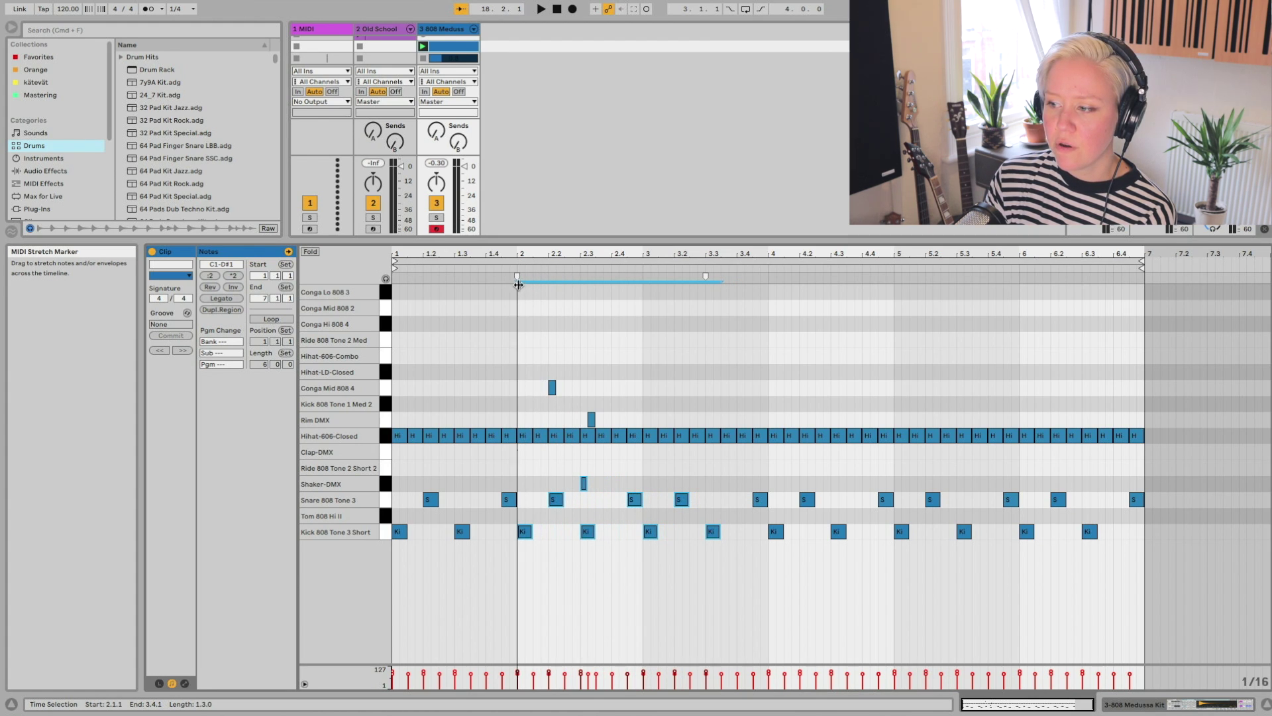
mouse_move(705, 277)
left_mouse_down()
mouse_move(735, 279)
mouse_move(666, 280)
mouse_move(746, 279)
mouse_move(733, 279)
left_mouse_up()
mouse_move(518, 277)
left_mouse_down()
mouse_move(576, 278)
mouse_move(556, 277)
left_mouse_up()
mouse_move(730, 277)
left_mouse_down()
mouse_move(394, 284)
mouse_move(514, 306)
mouse_move(955, 297)
left_mouse_up()
scroll(879, 564, "right", 3)
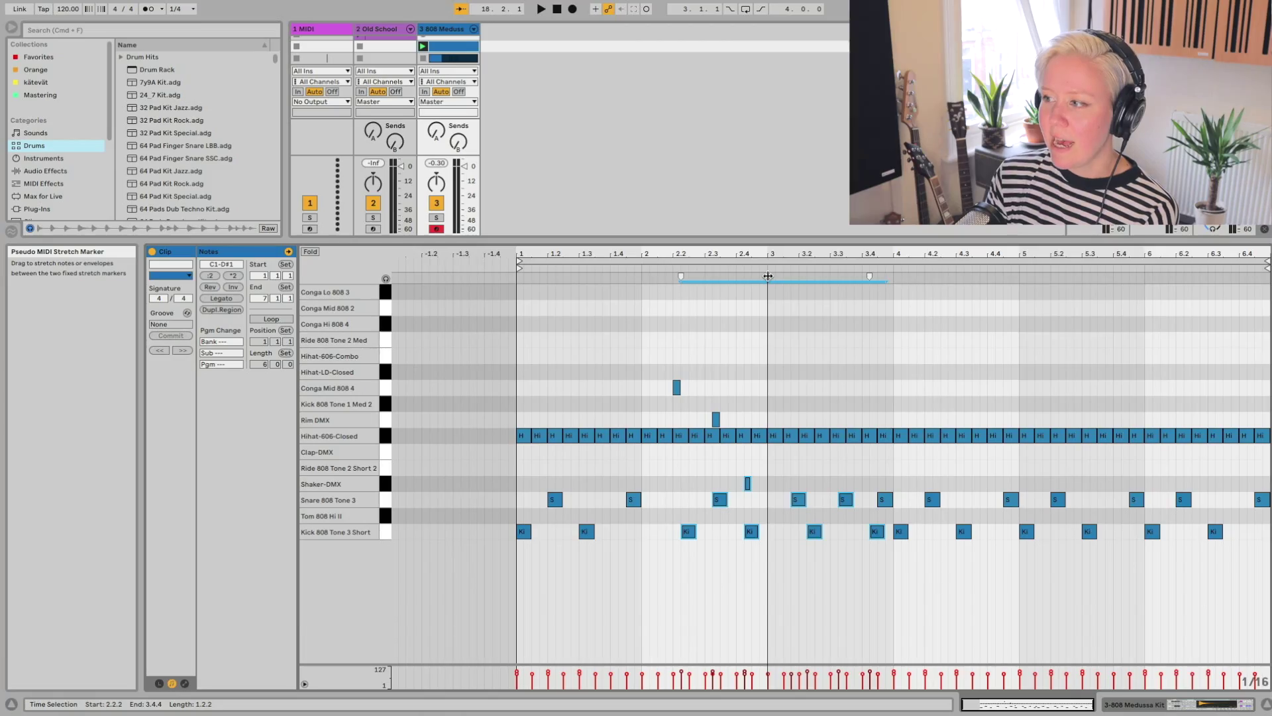
mouse_move(767, 275)
left_mouse_down()
mouse_move(744, 274)
mouse_move(815, 272)
mouse_move(746, 264)
left_mouse_up()
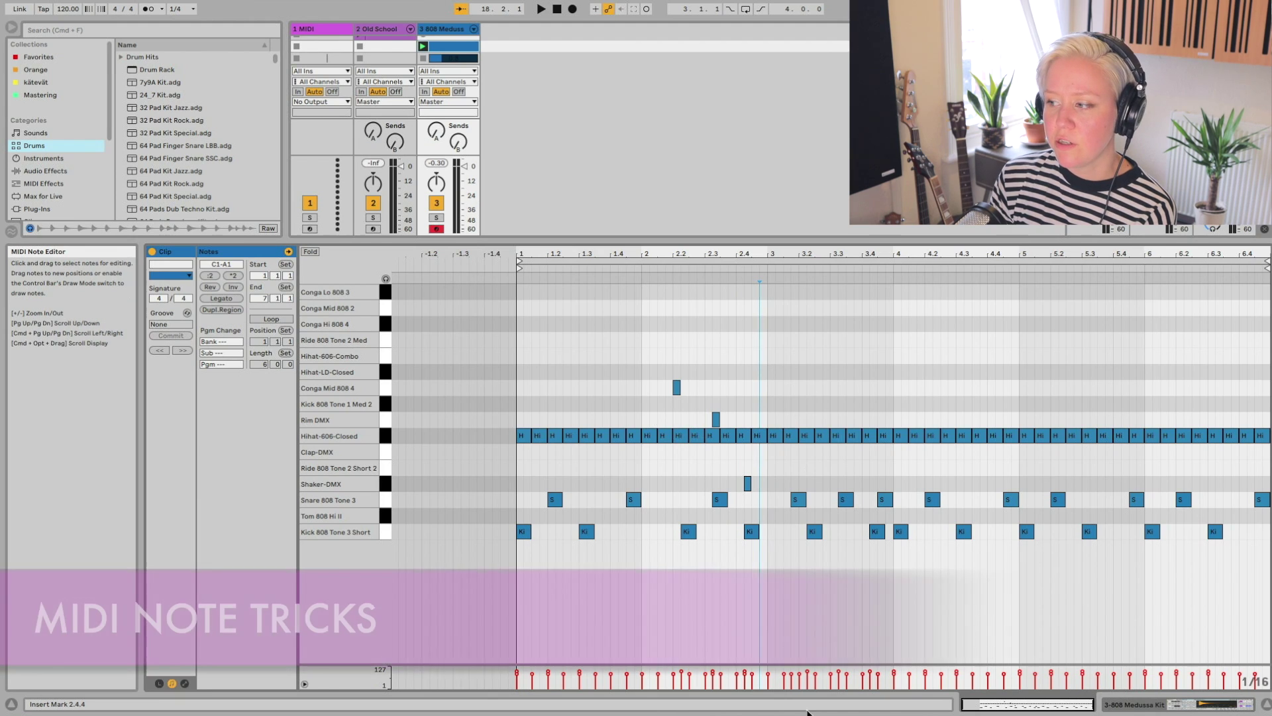
Step: Select the opening kick and snare notes and nudge them along the grid and slightly off-grid
scroll(787, 584, "right", 5)
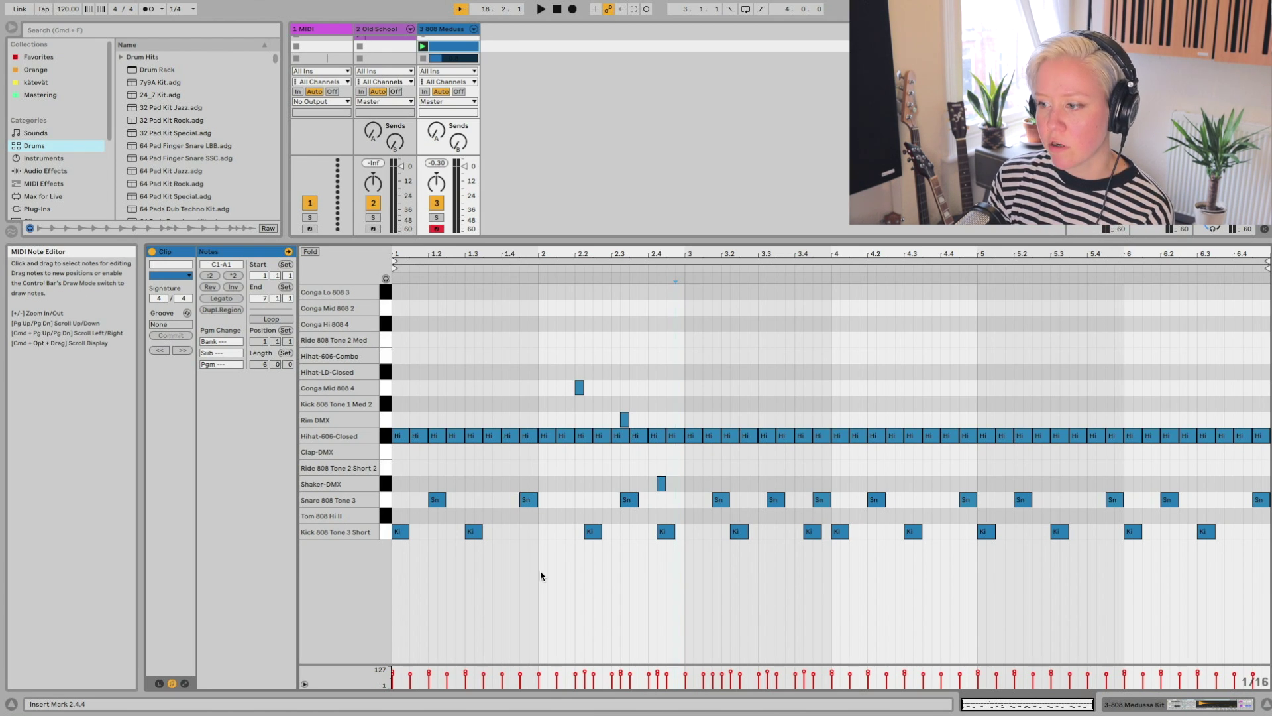
left_click_drag(543, 561, 404, 479)
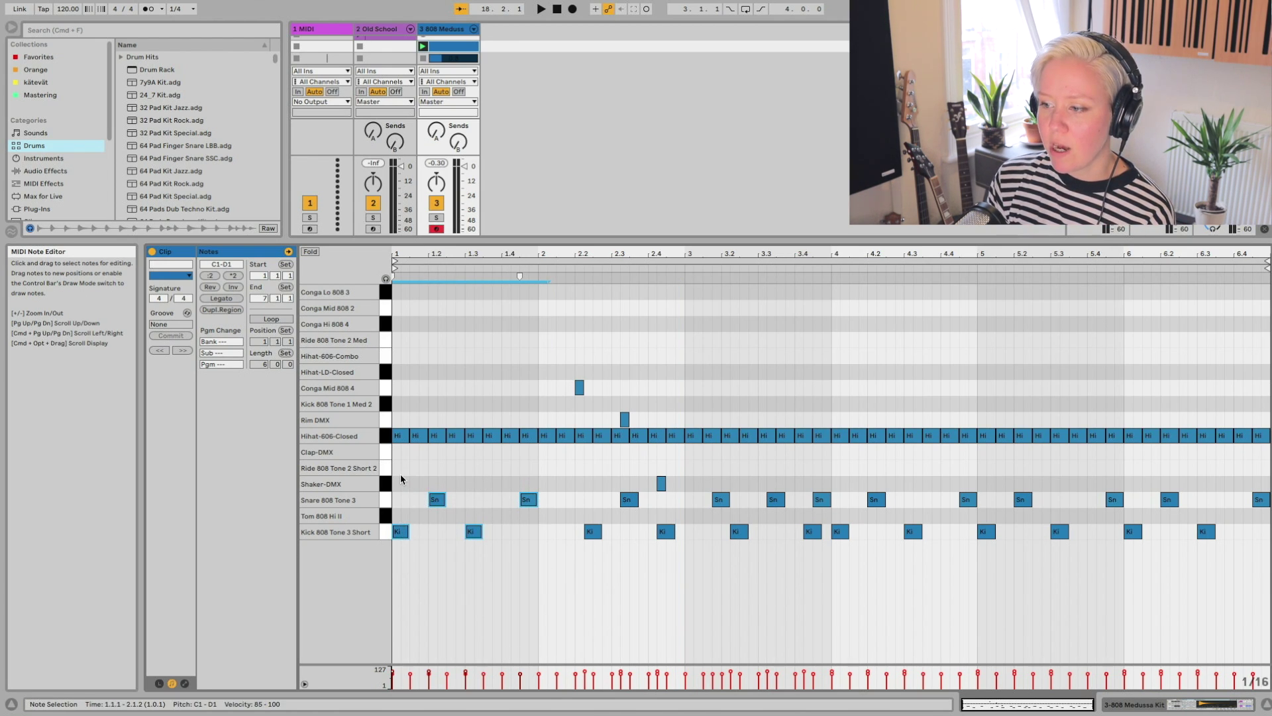
scroll(400, 474, "left", 1)
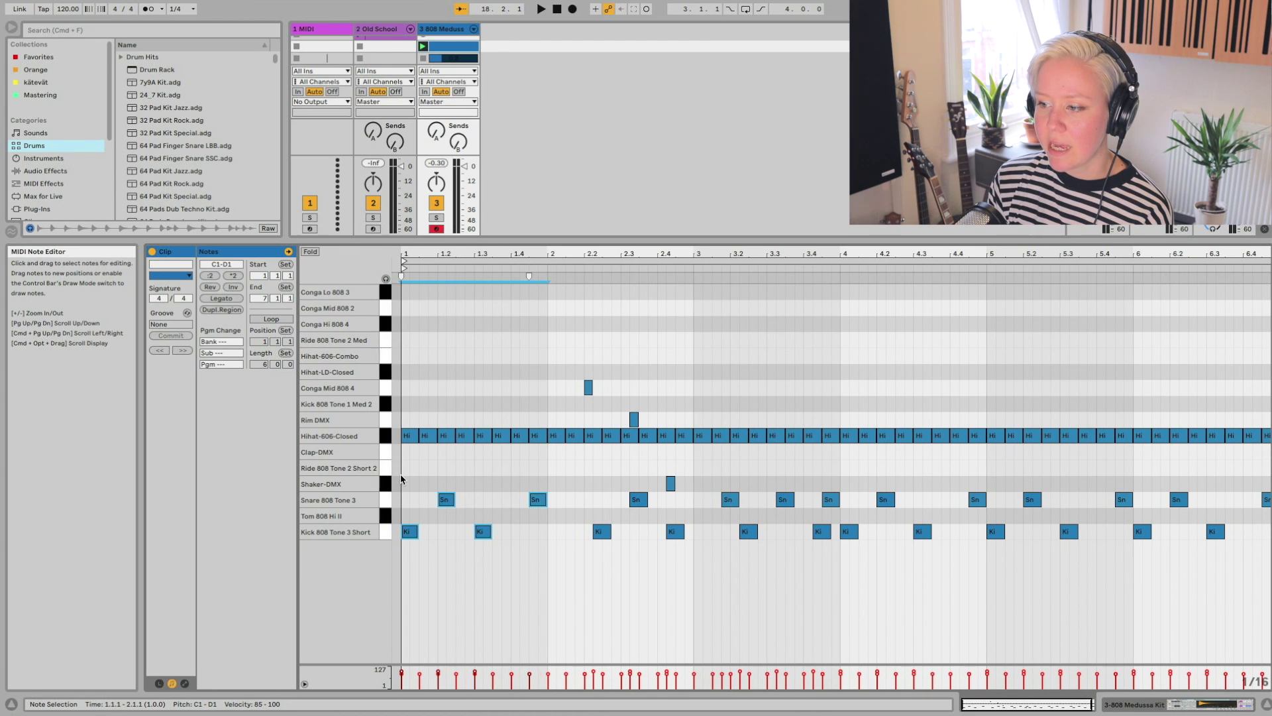
key("Right")
key("Right")
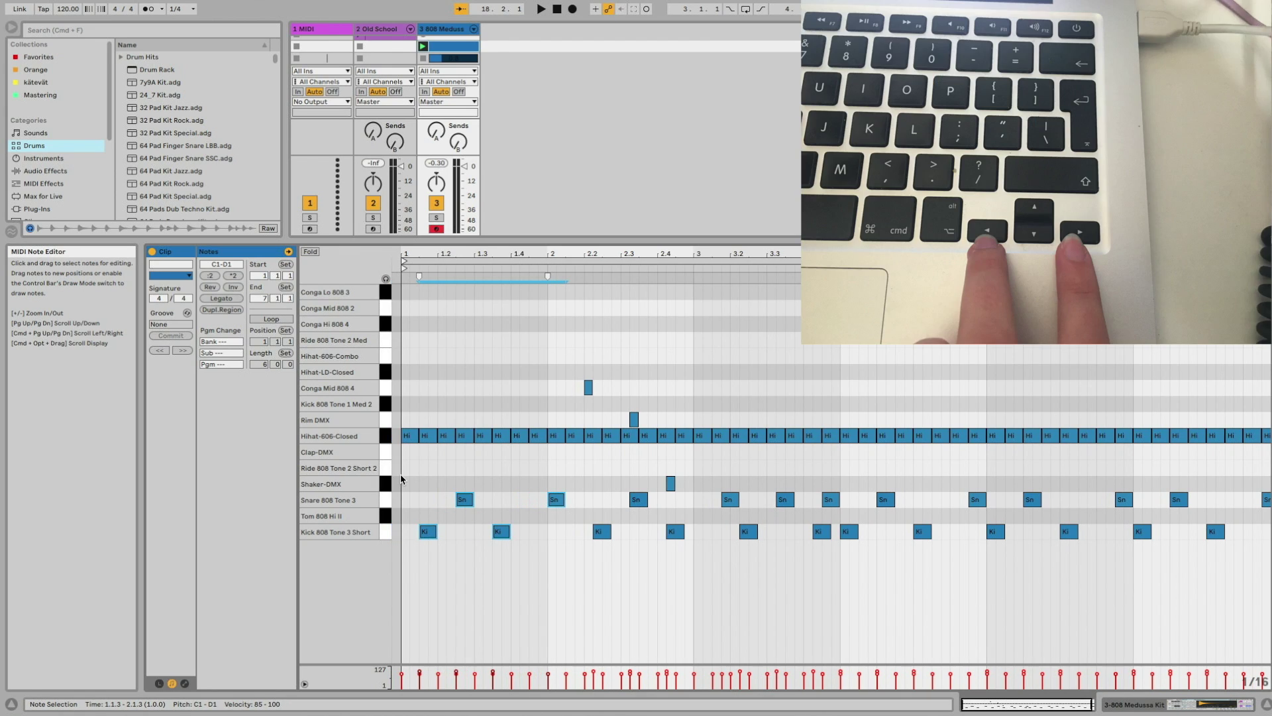
key("Left")
key("Left")
key("Left")
key("Left")
key("Left")
key("Right")
key("Right")
key("Right")
key("Right")
key("Right")
key("Right")
key("Right")
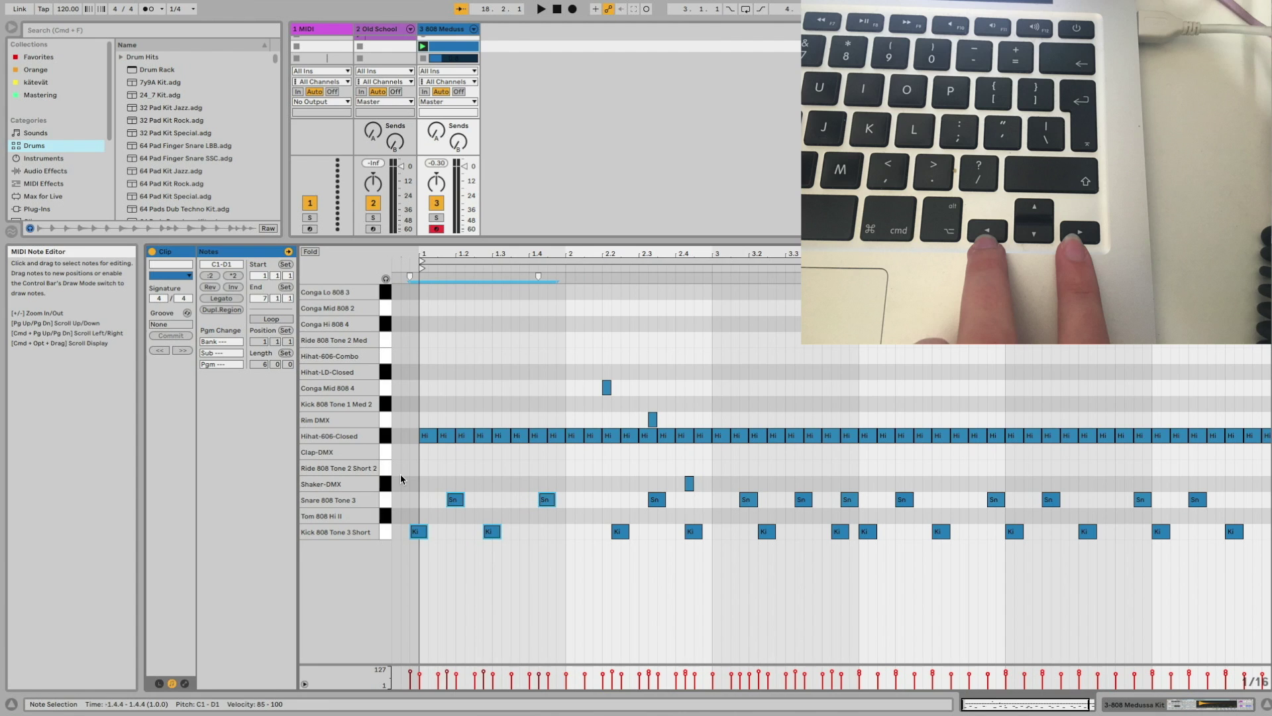
key("Left")
key("Left")
key("Left")
key("Left")
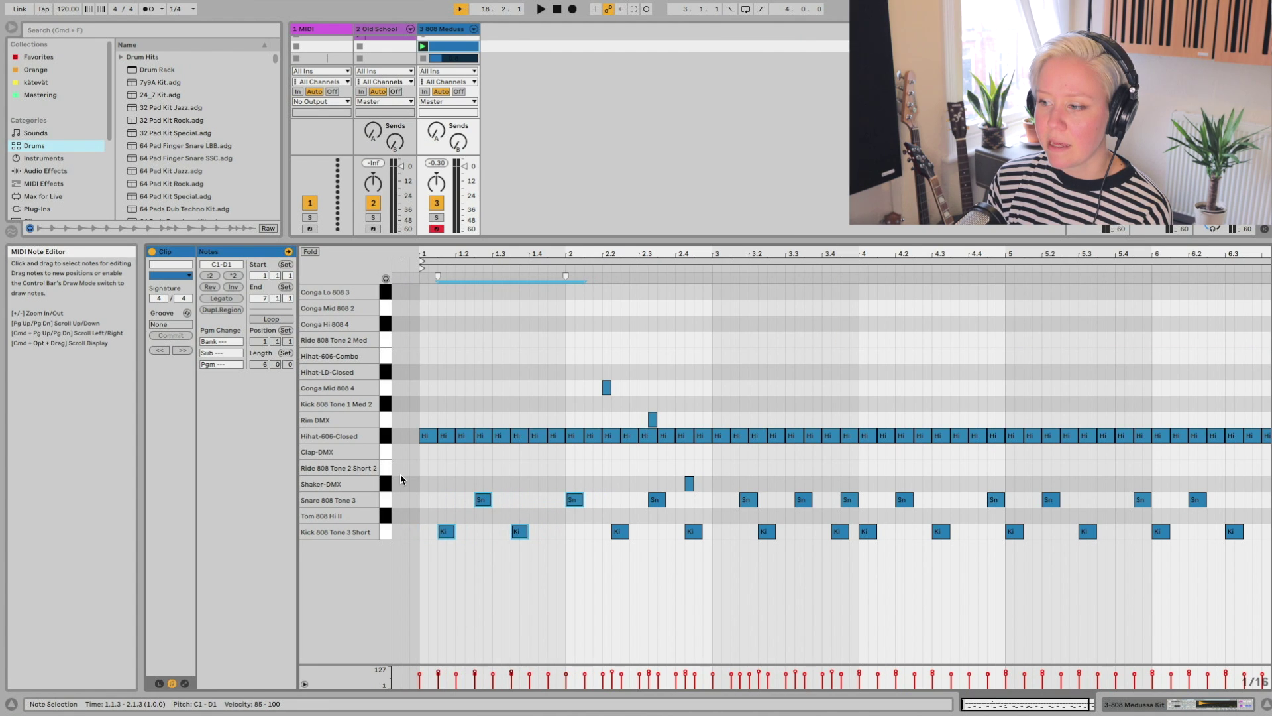
key("Right")
key("Right")
key("Right")
key("Left")
key("Left")
key("Left")
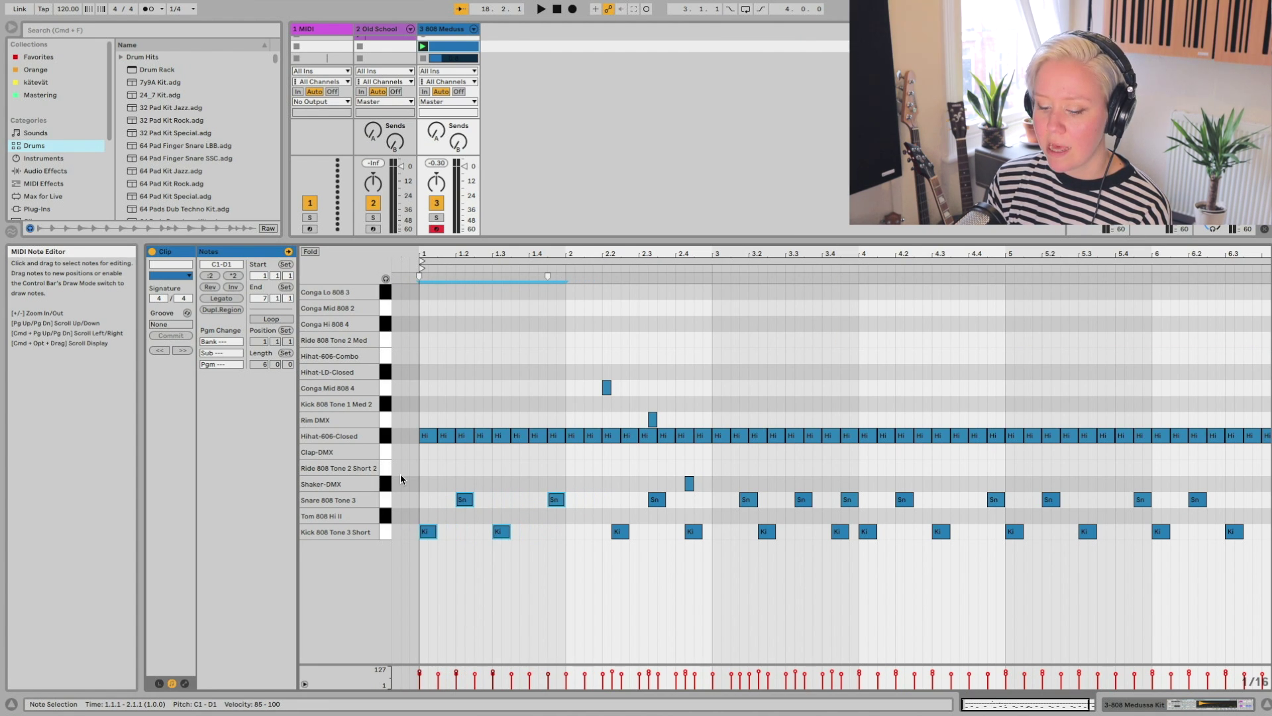
key("super+Right")
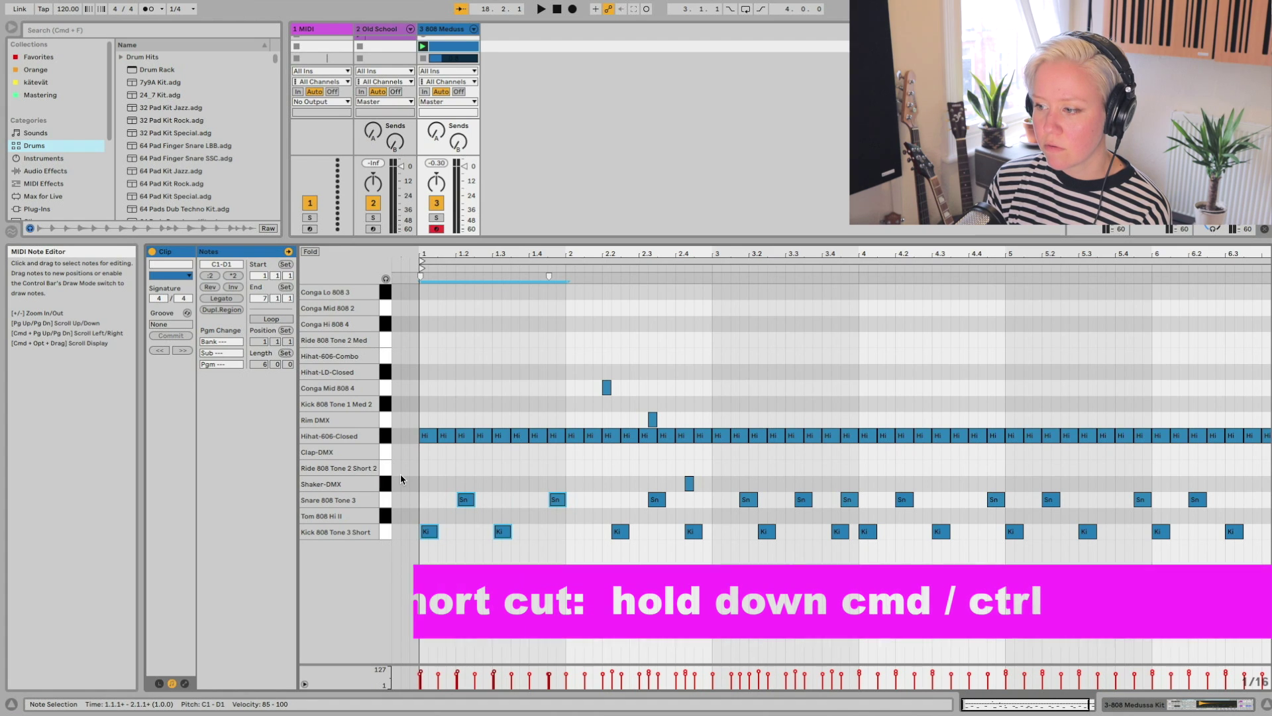
key("super+Right")
key("super+Right")
key("super+Right")
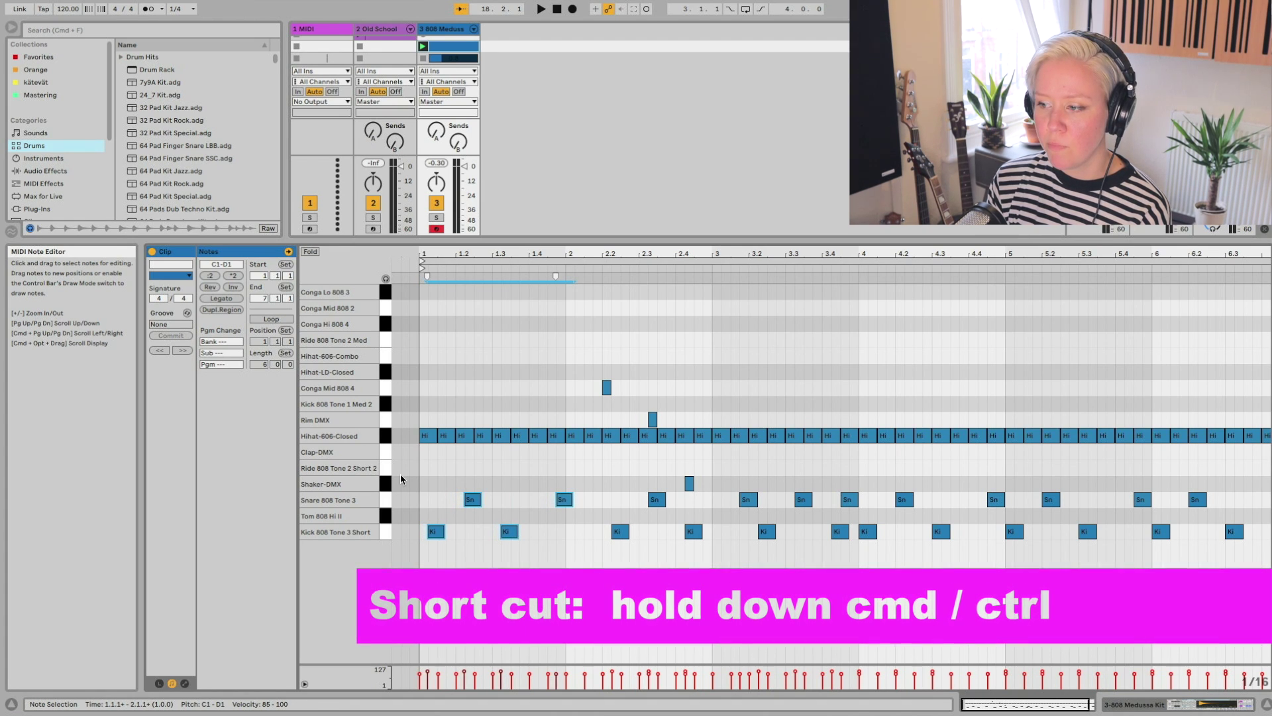
key("super+Left")
key("super+Left")
key("super+Left")
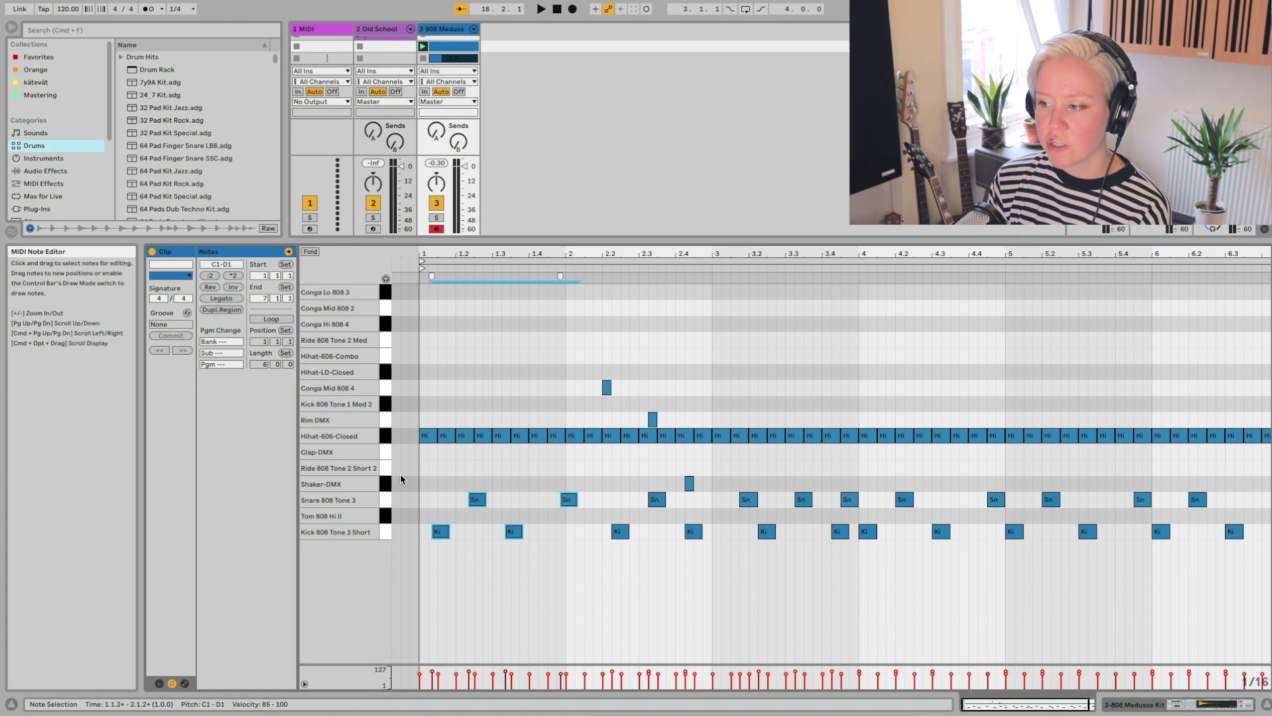
Step: Lengthen the opening kick and snare notes in coarse and fine steps
key("shift+Right")
key("shift+Right")
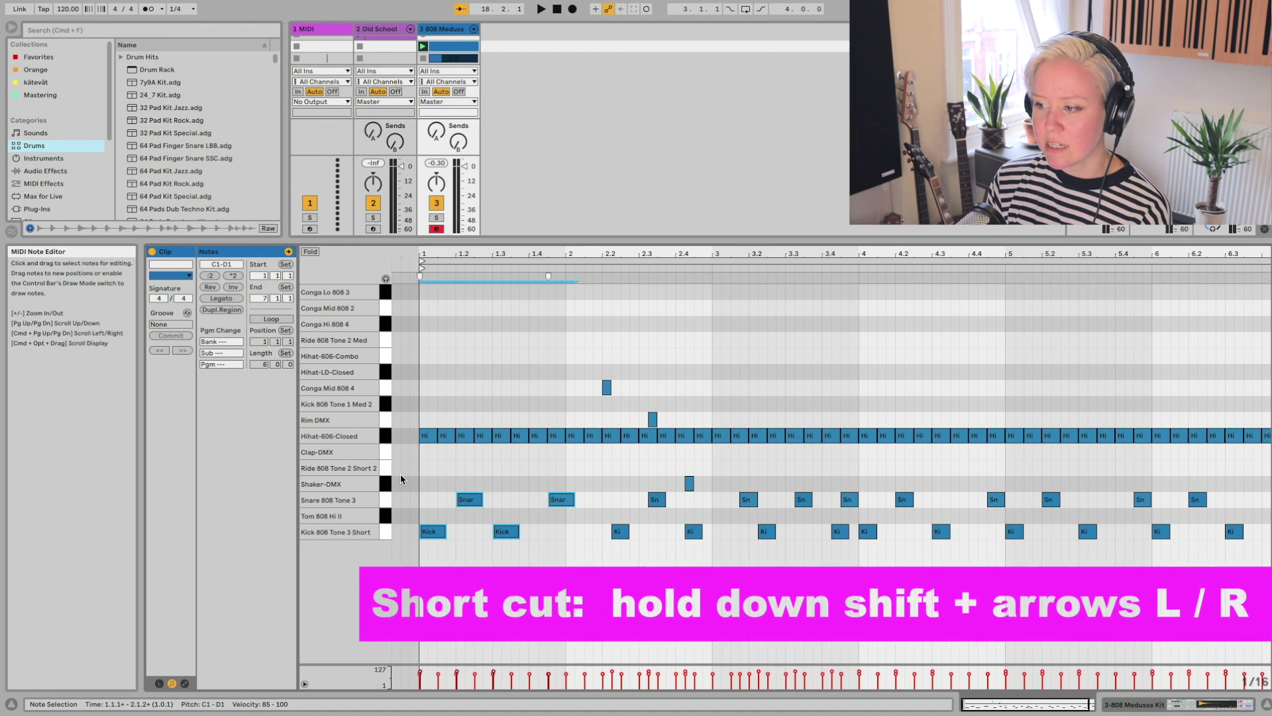
key("shift+Right")
key("shift+Right")
key("shift+Right")
key("shift+Right")
key("shift+Right")
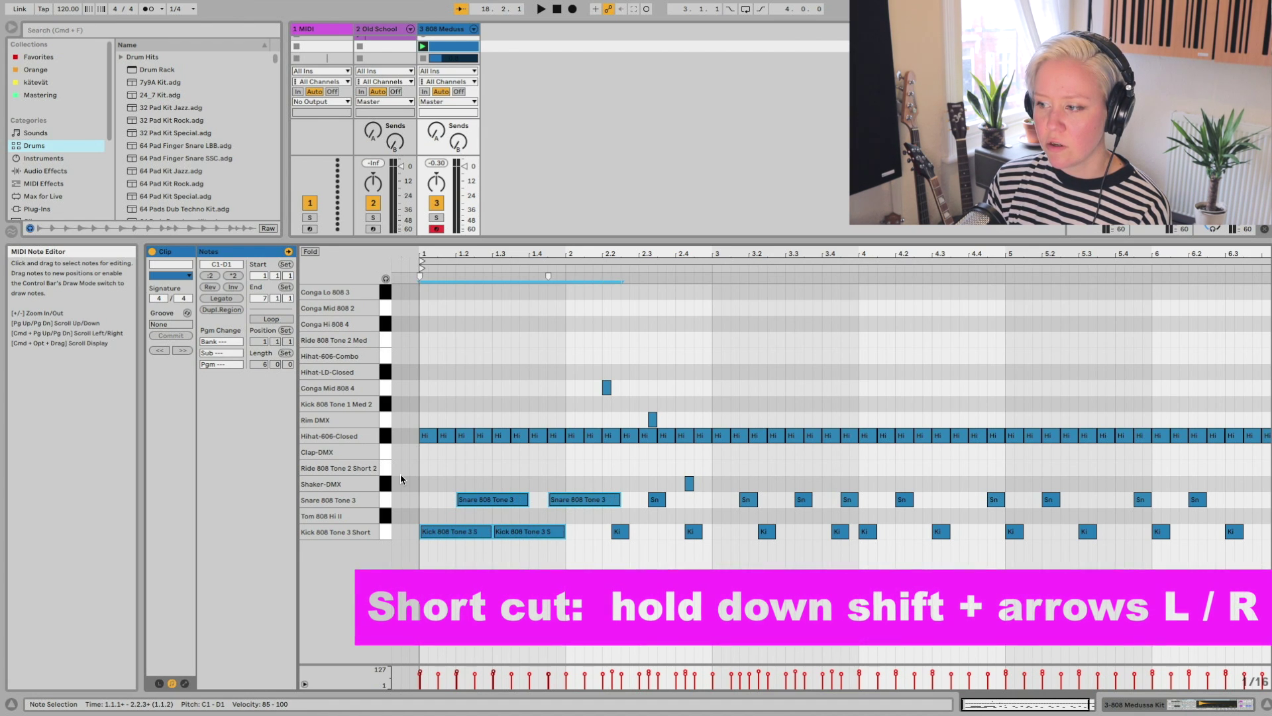
key("shift+Left")
key("shift+Left")
key("shift+Left")
key("shift+Left")
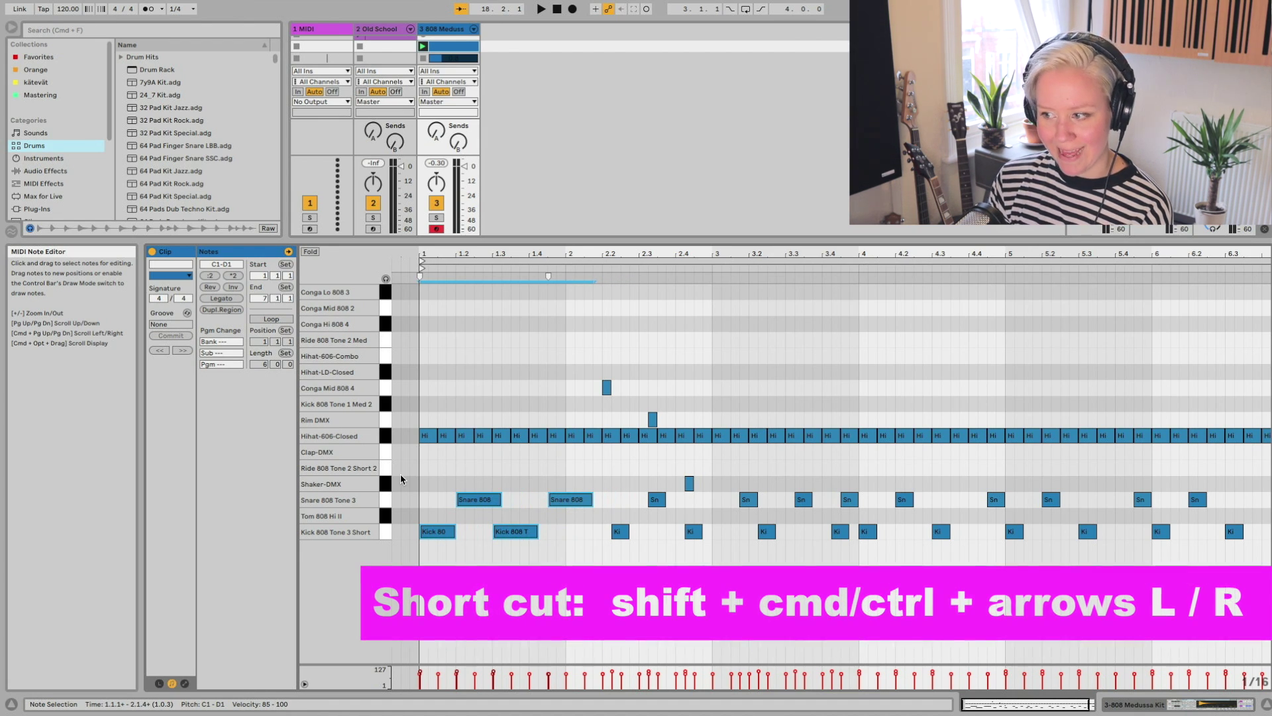
key("shift+super+Right")
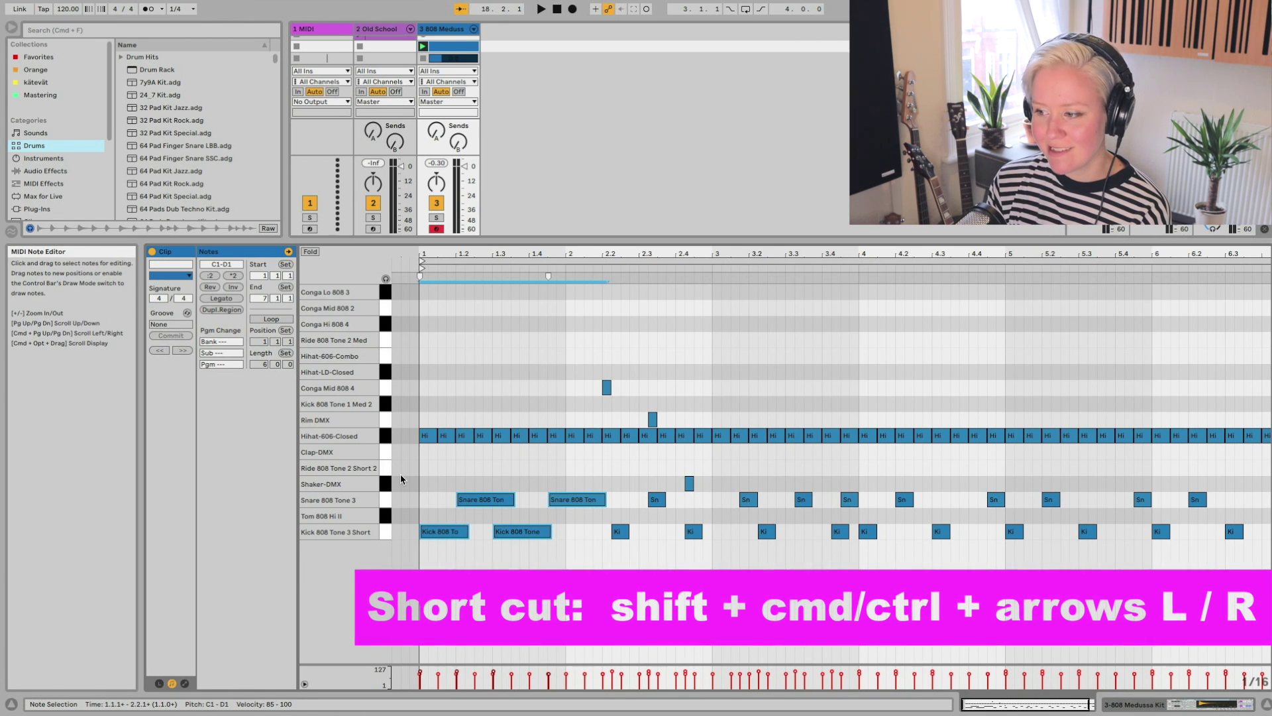
key("shift+super+Right")
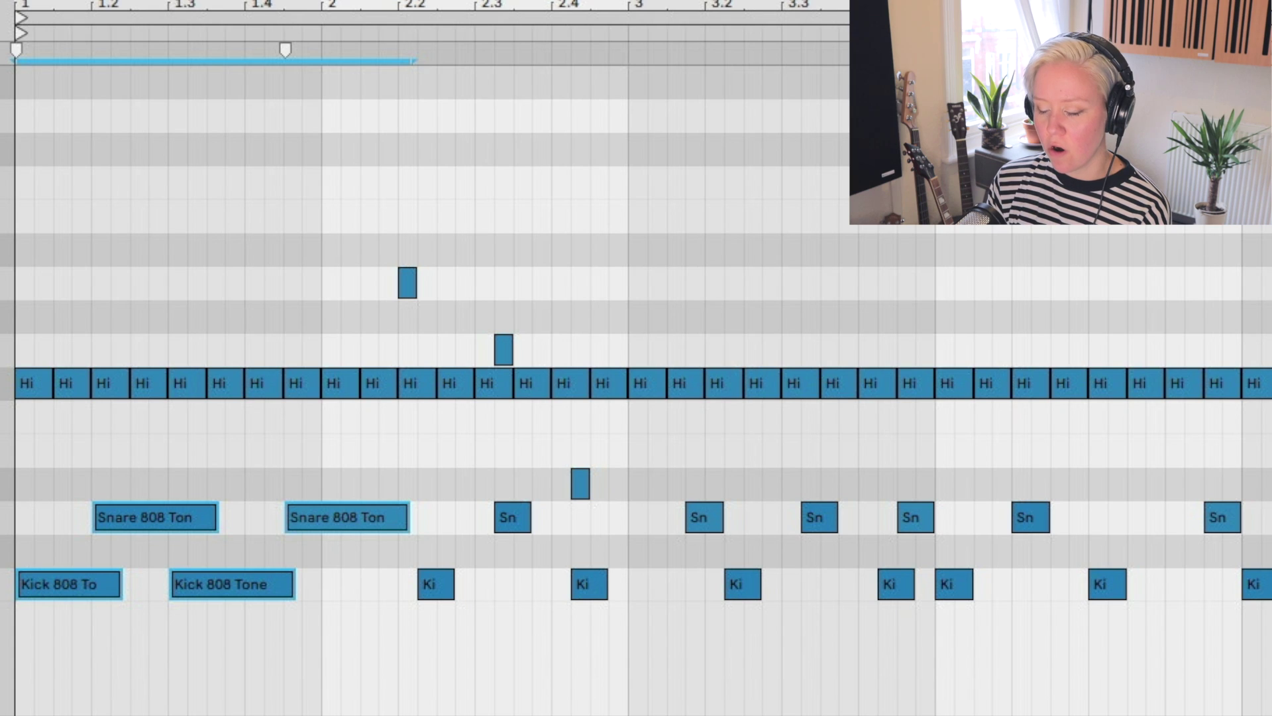
Step: Step the selection along the hi-hats to the kick near 2.2 and lengthen it
key("alt+Right")
key("alt+Right")
key("alt+Right")
key("alt+Right")
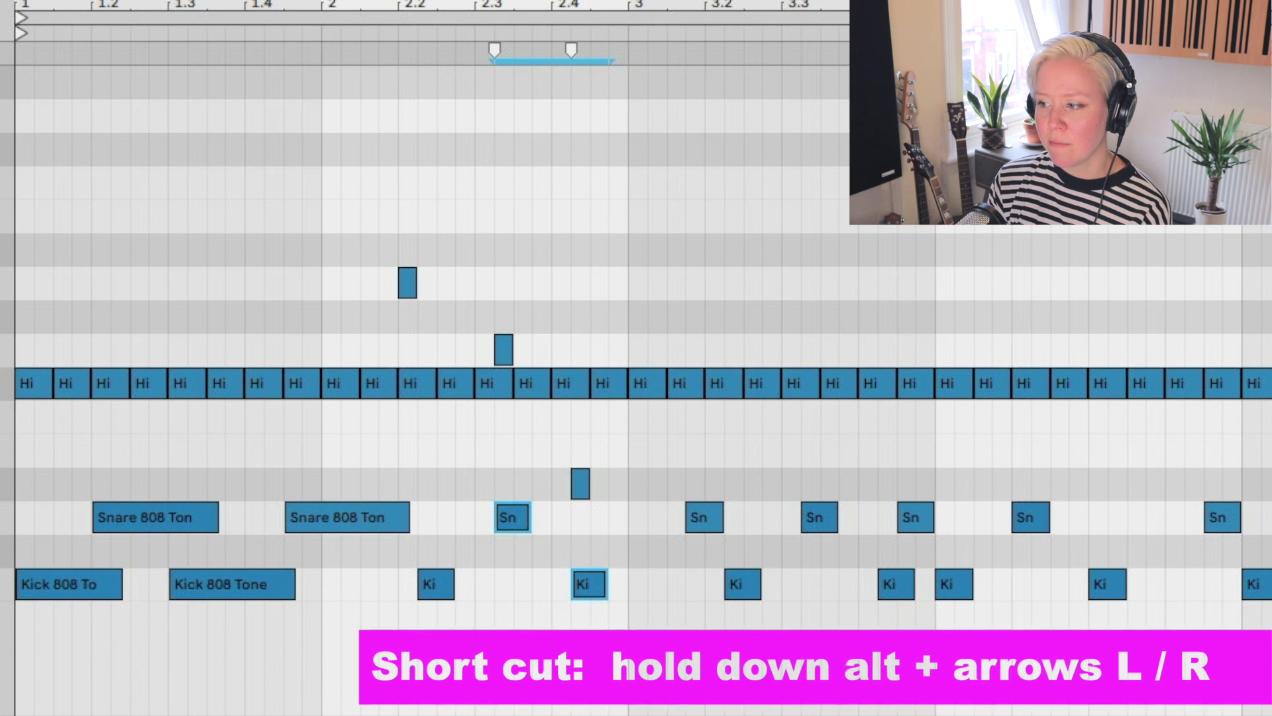
key("alt+Right")
key("alt+Right")
key("alt+Right")
key("alt+Right")
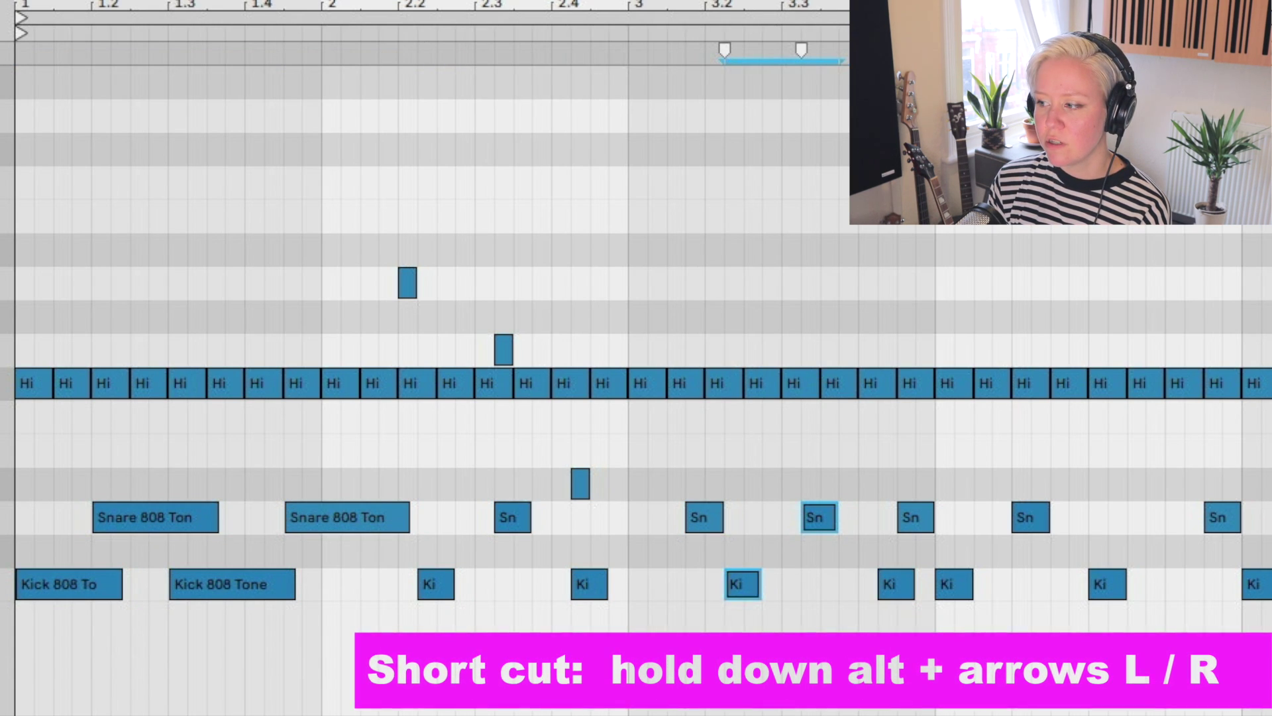
key("alt+Left")
key("alt+Right")
key("alt+Left")
key("alt+Right")
key("alt+Right")
key("alt+Right")
key("alt+Left")
key("alt+Left")
key("alt+Left")
key("alt+Left")
key("alt+Left")
key("alt+Left")
key("alt+Left")
key("alt+Left")
key("alt+Left")
key("alt+Right")
key("alt+Left")
key("alt+Right")
key("alt+Left")
key("alt+Left")
key("alt+Left")
key("alt+Left")
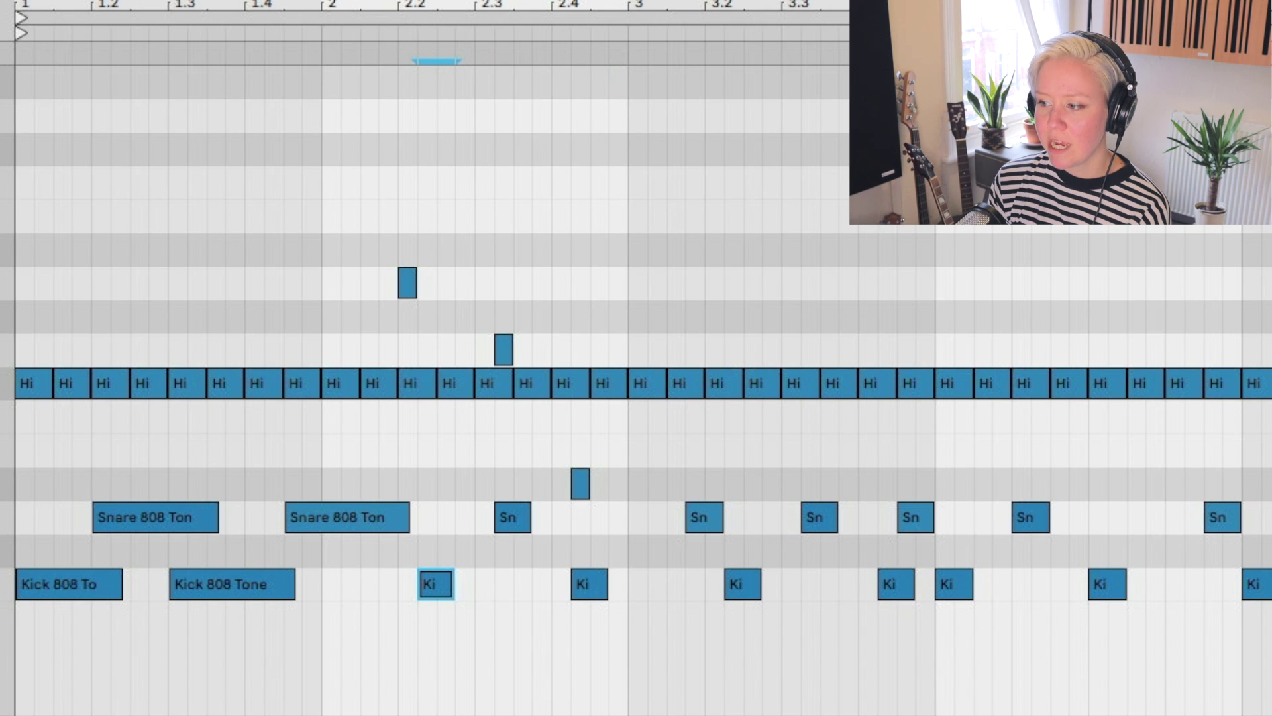
key("alt+Right")
key("alt+Left")
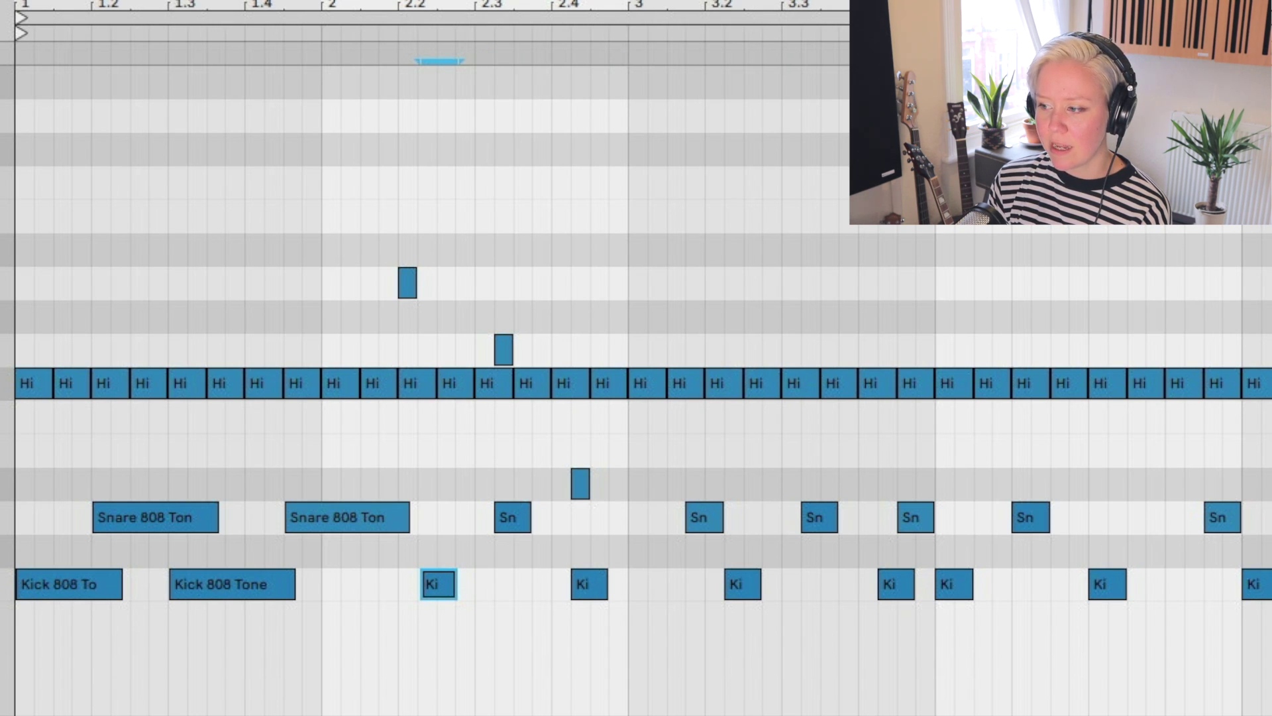
key("shift+Right")
key("shift+Right")
key("shift+Right")
key("shift+Right")
key("shift+Right")
key("shift+Right")
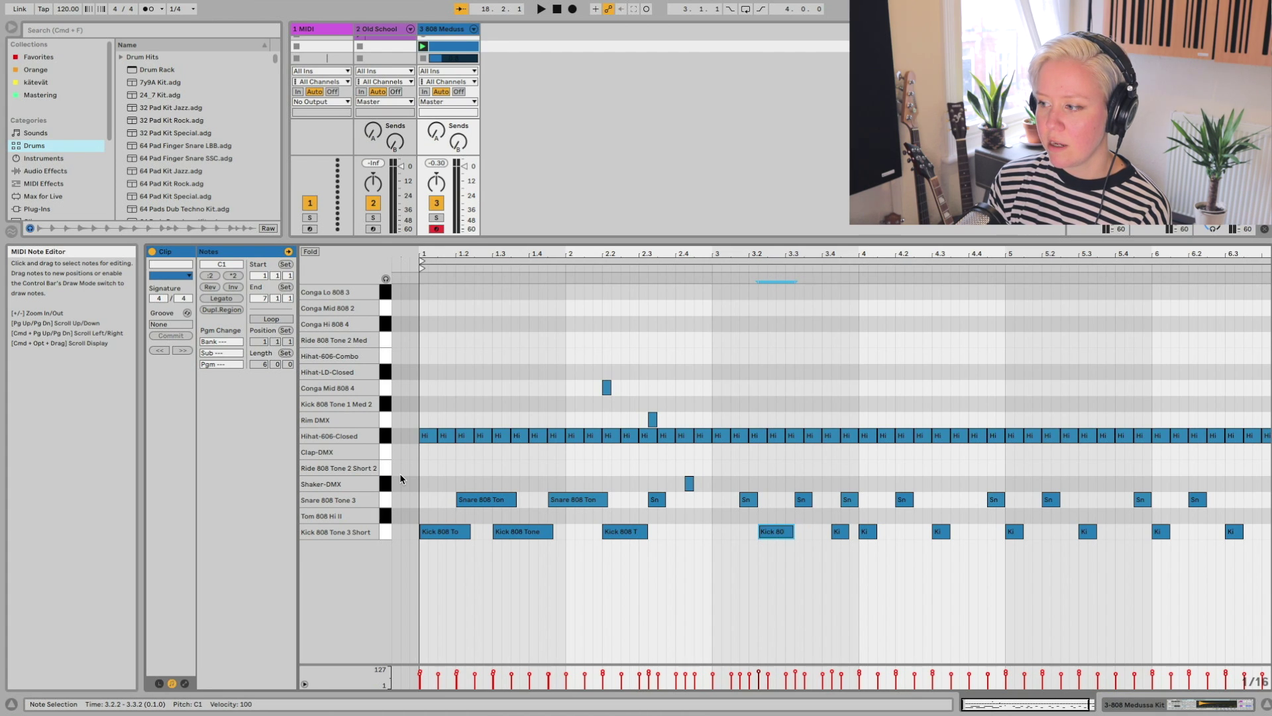
Step: Paste a kick at 3.2.2, raise it an octave onto the Ride row, and bring up Old School
key("super+v")
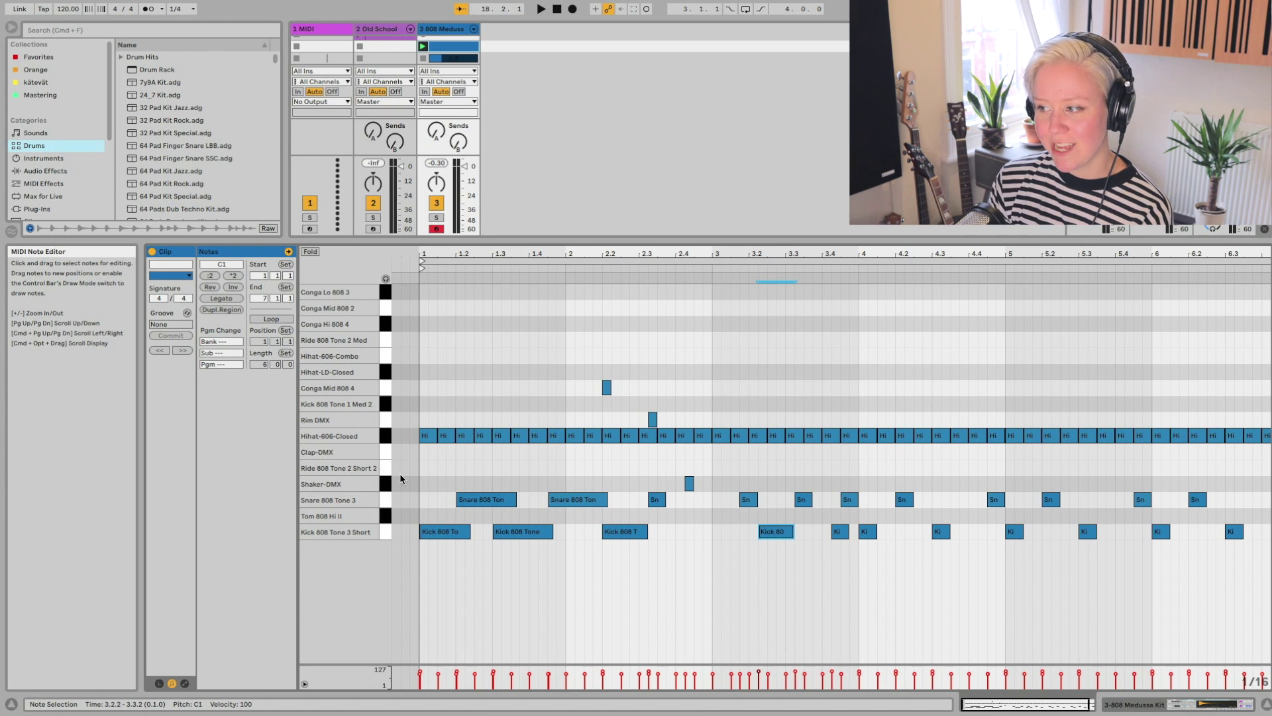
key("shift+Up")
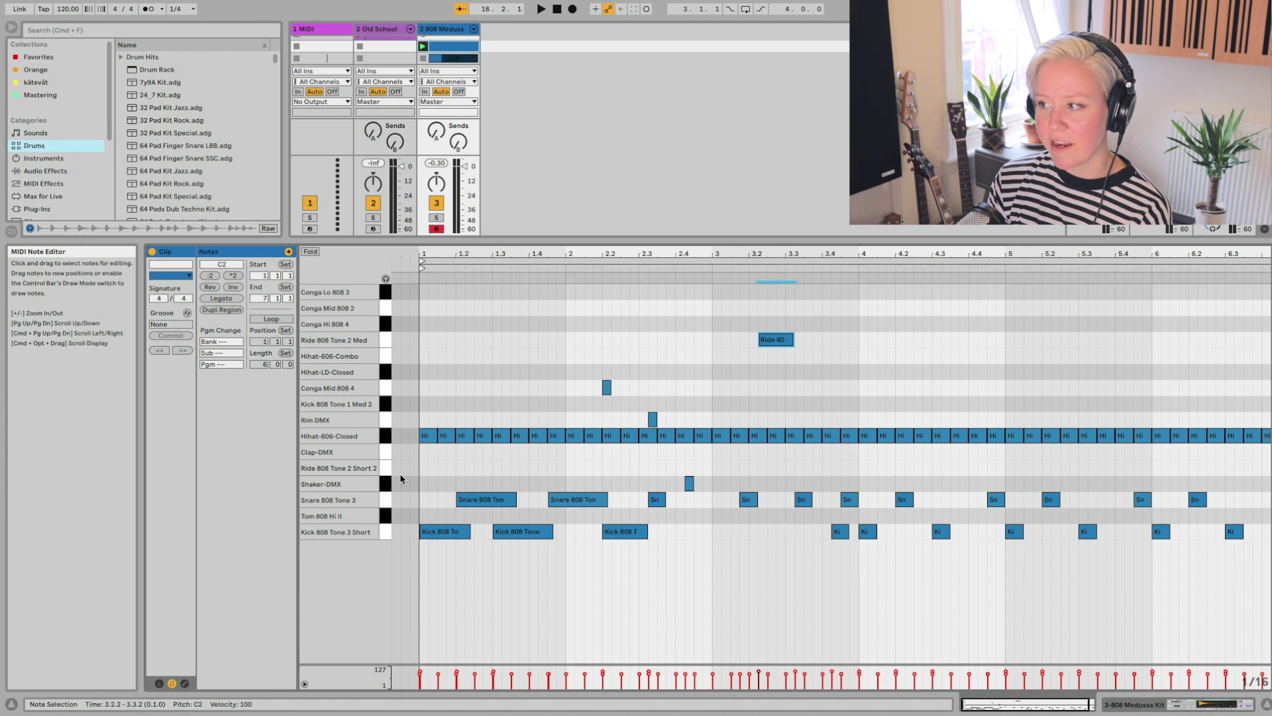
left_click(359, 45)
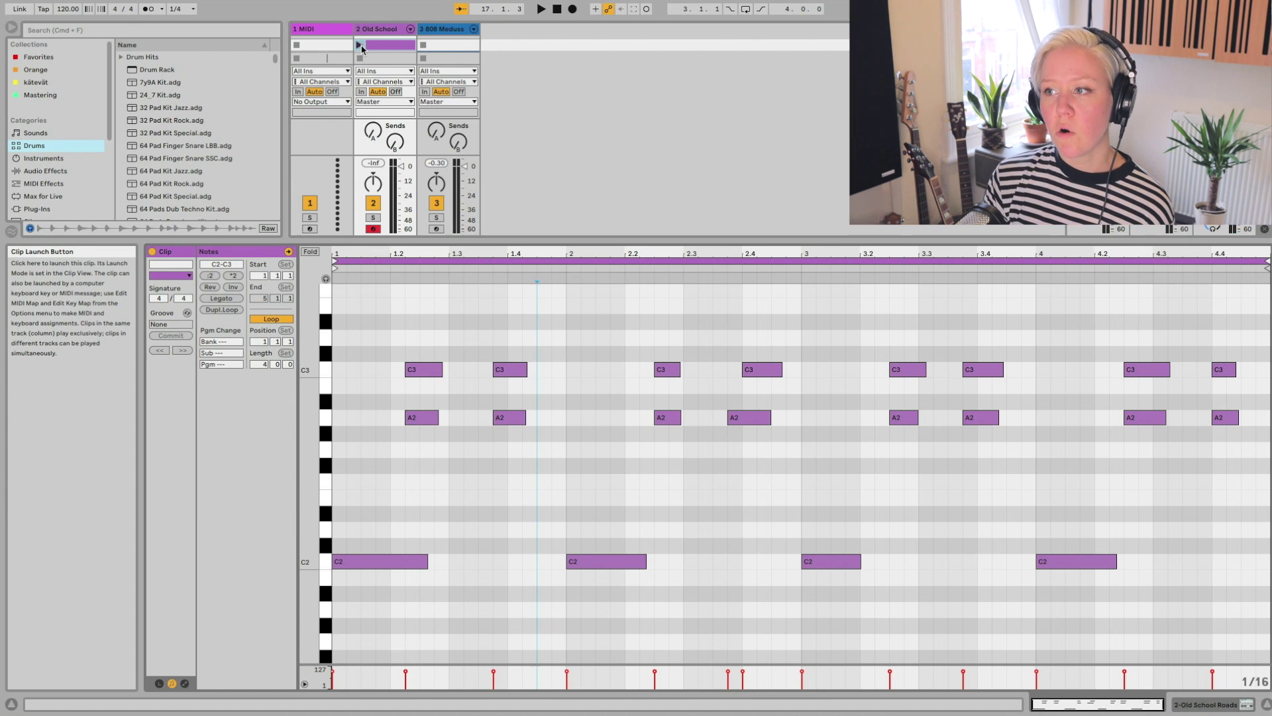
Step: Play the Old School clip and shift all its notes down and back up by octaves
left_click(359, 45)
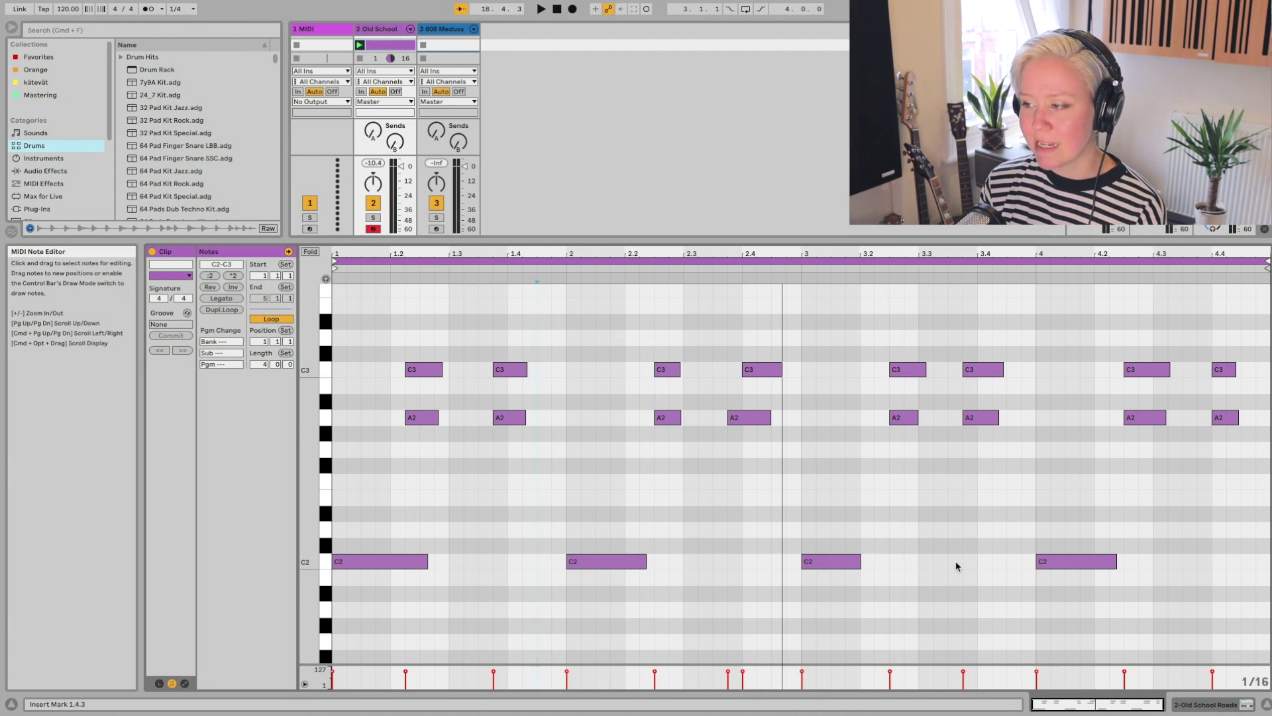
key("super+a")
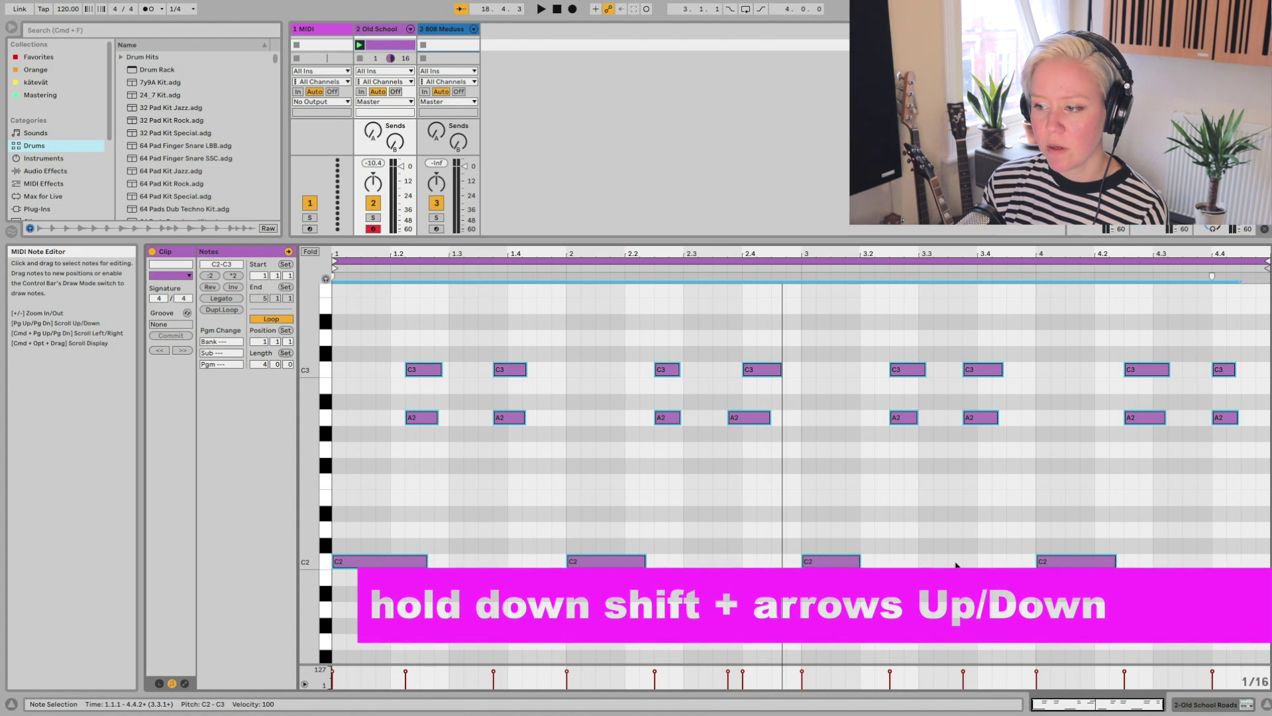
key("shift+Down")
key("space")
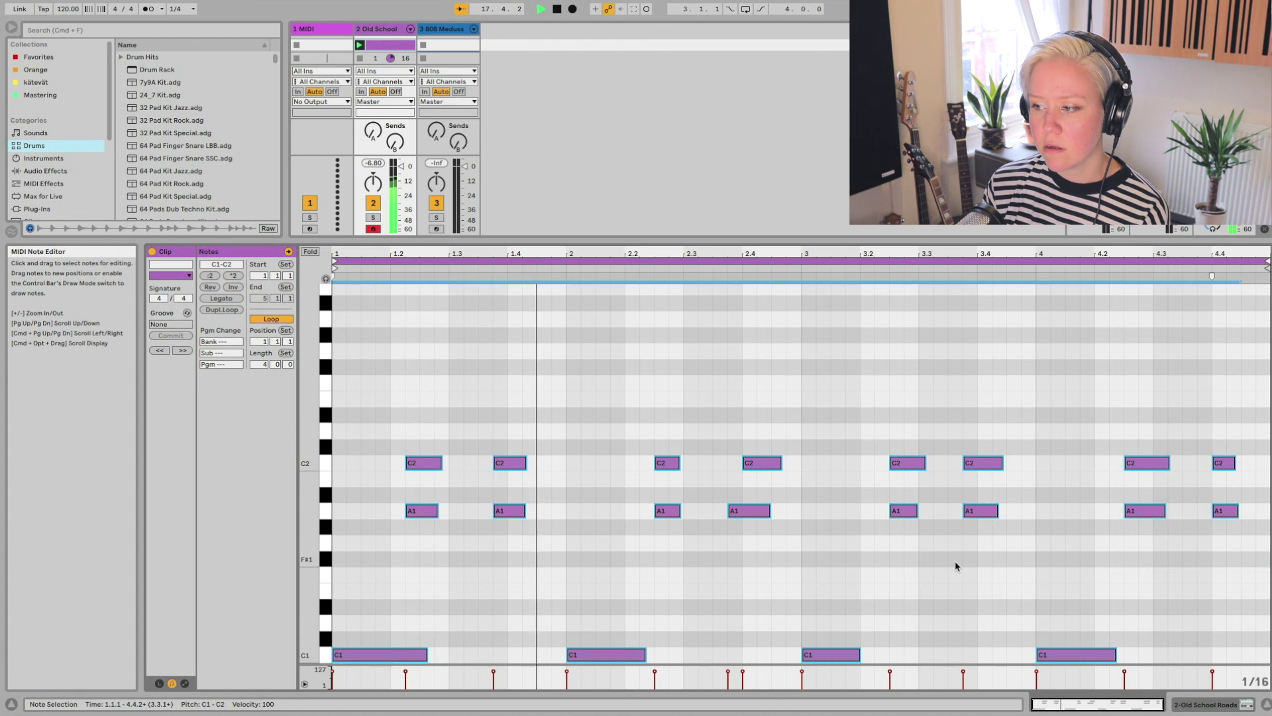
key("shift+Down")
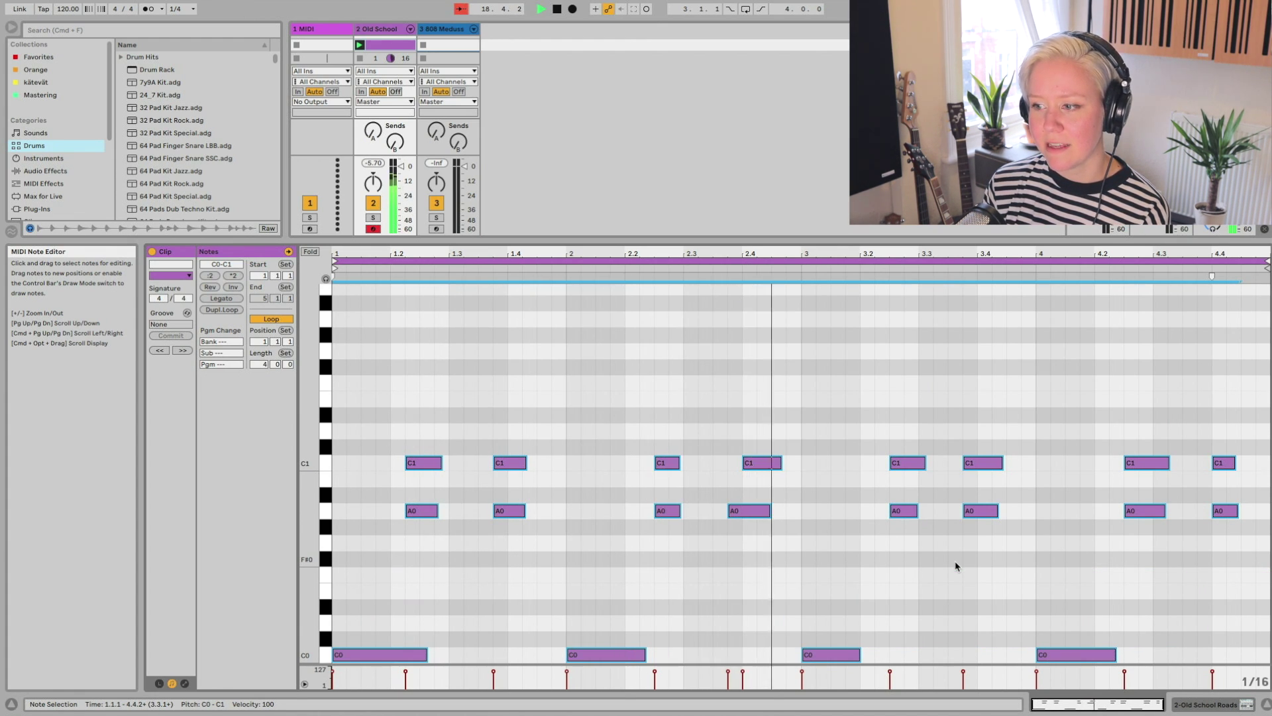
key("shift+Up")
key("shift+Up")
key("shift+Up")
key("shift+Up")
key("space")
Step: Adjust all notes by semitones to C#4–C#5 and copy the first C#4 note to 1.3
left_click(379, 440)
key("super+a")
key("Down")
key("Down")
key("Down")
key("Down")
key("Down")
key("Down")
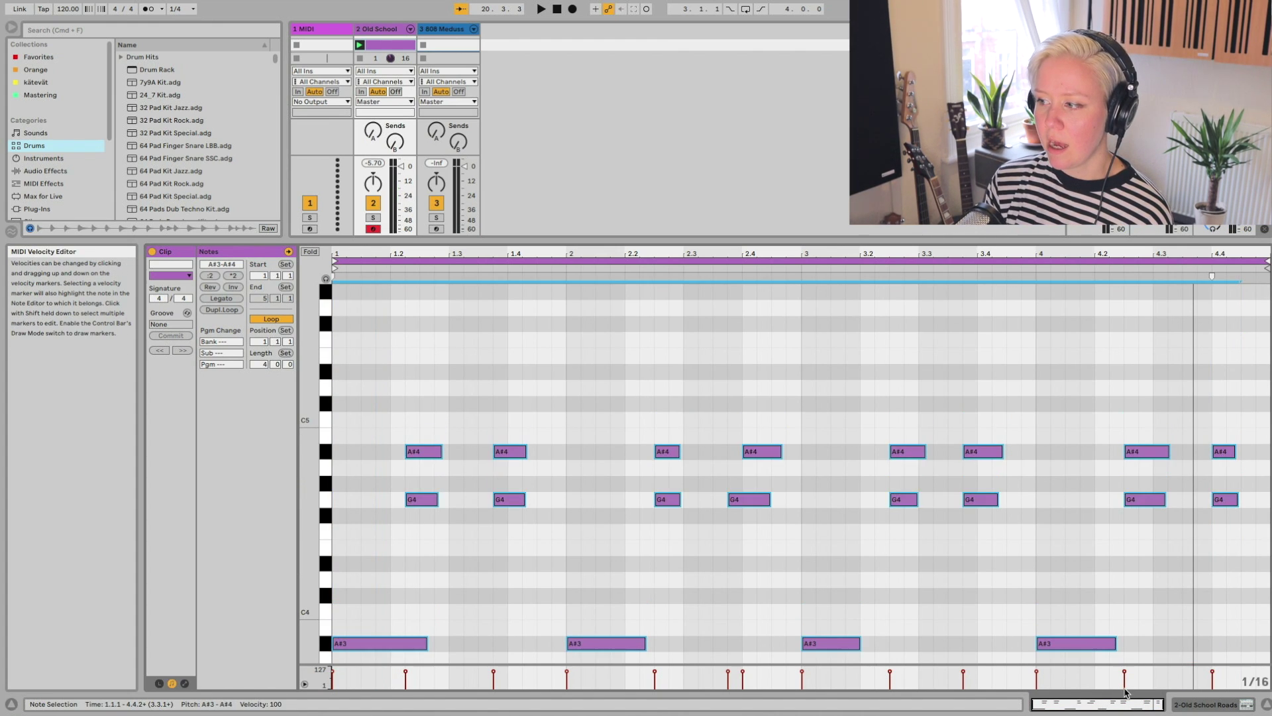
key("Up")
key("Up")
key("Up")
key("Up")
key("Up")
key("Down")
key("Down")
key("Up")
key("Up")
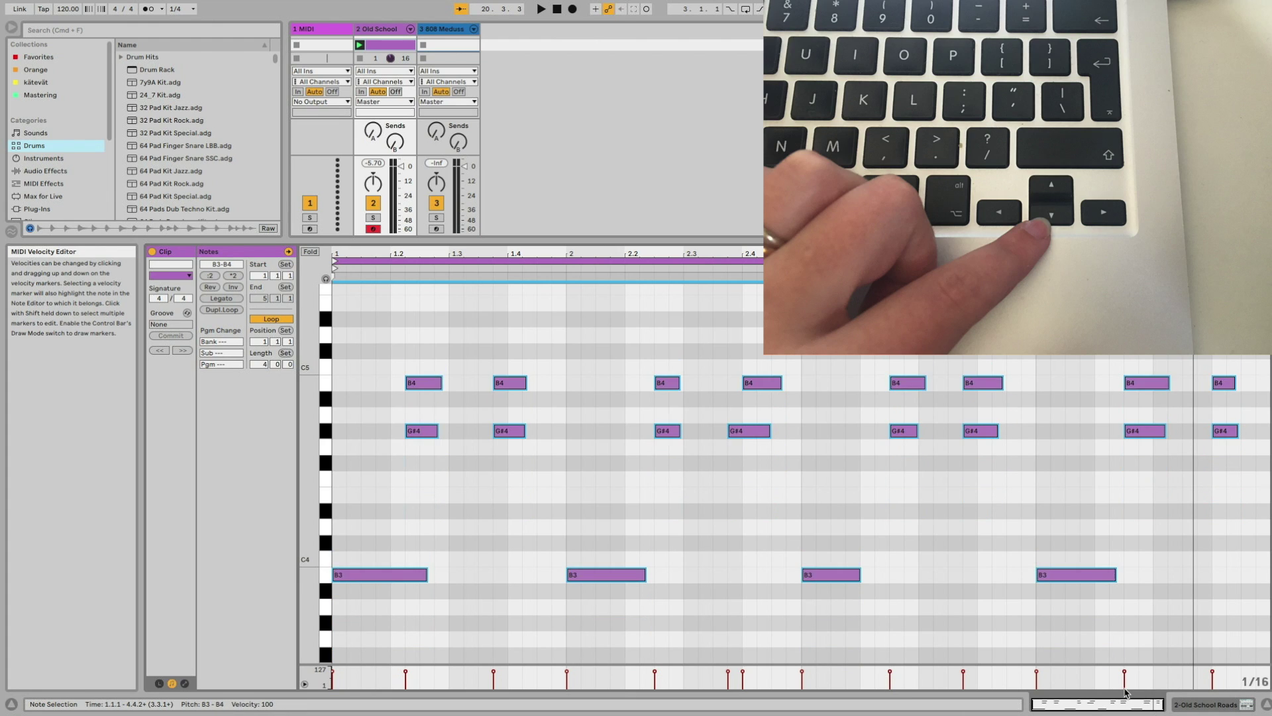
key("Up")
key("Up")
key("Up")
key("Down")
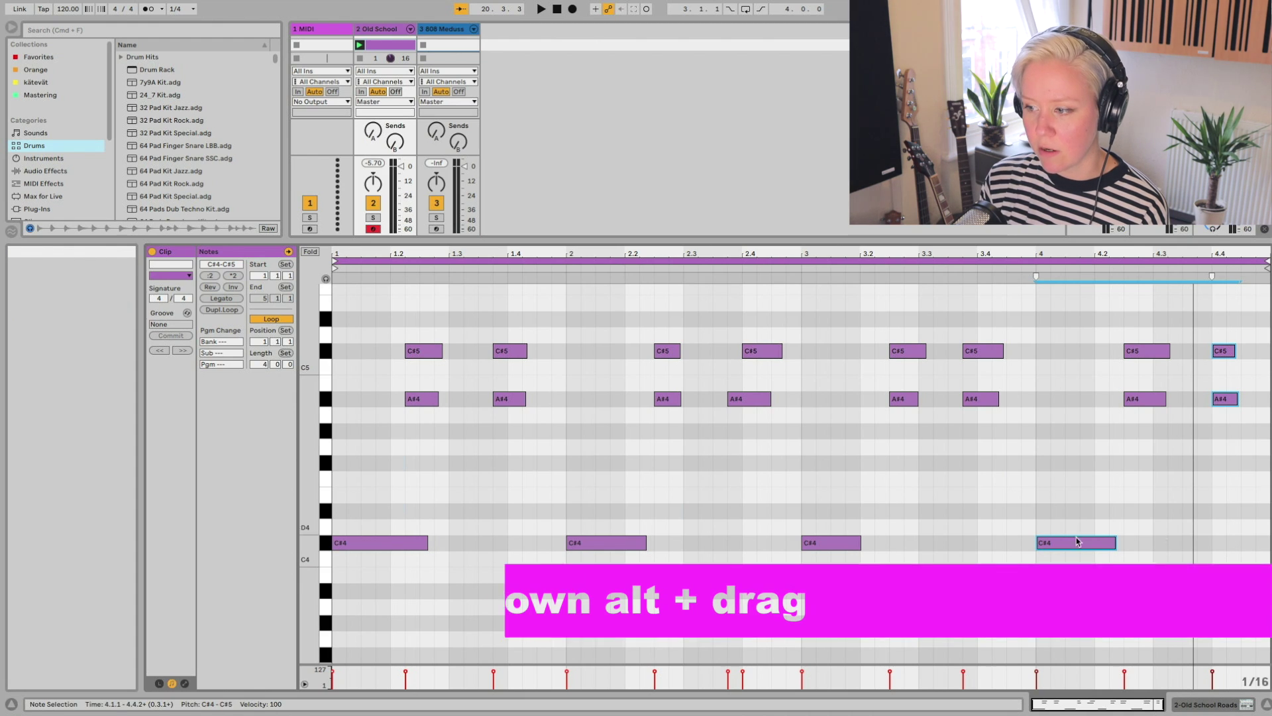
left_click(351, 542)
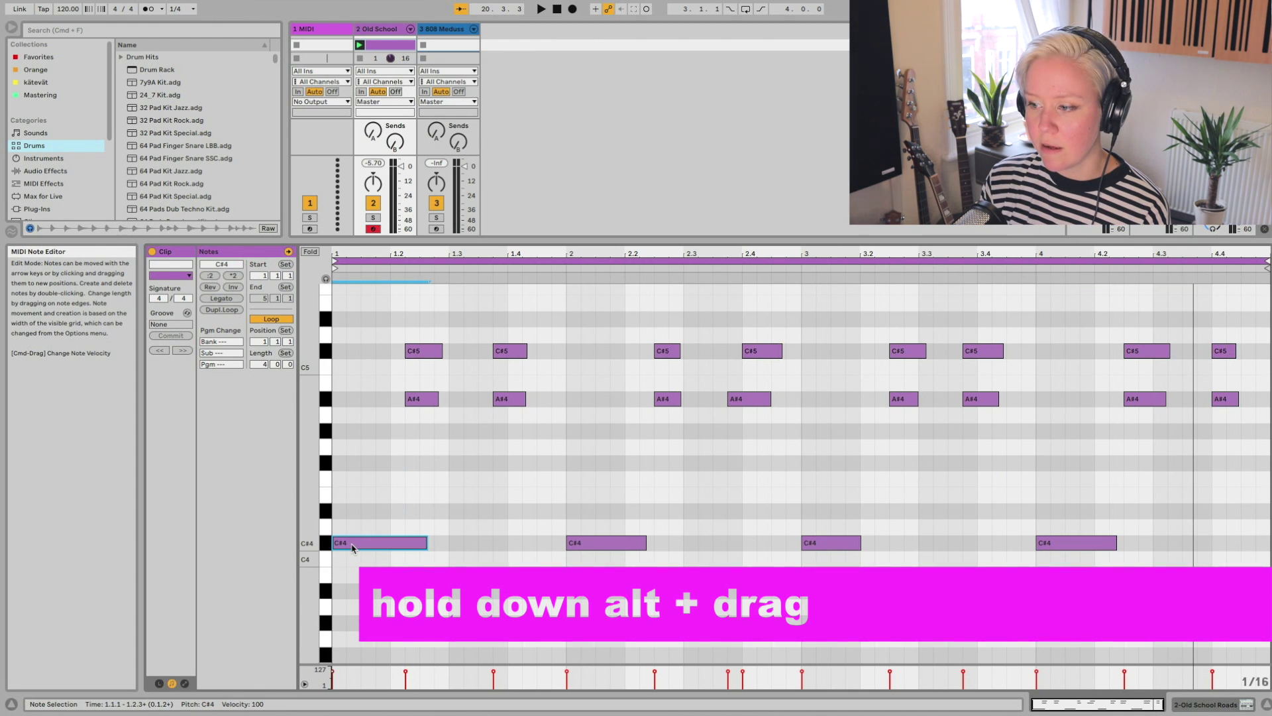
left_click_drag(352, 545, 889, 550)
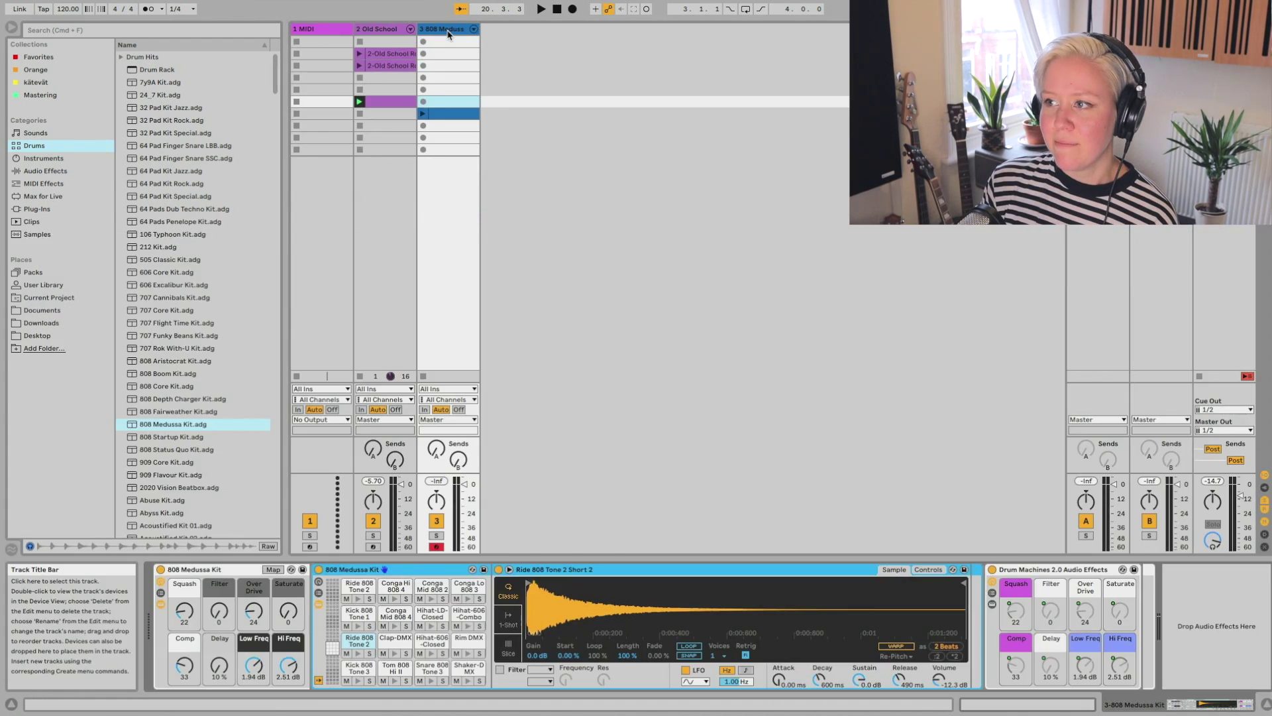
Step: Open the drum clip, land the selected hi-hat run on Hihat-606-Closed, and shorten every note
double_click(456, 112)
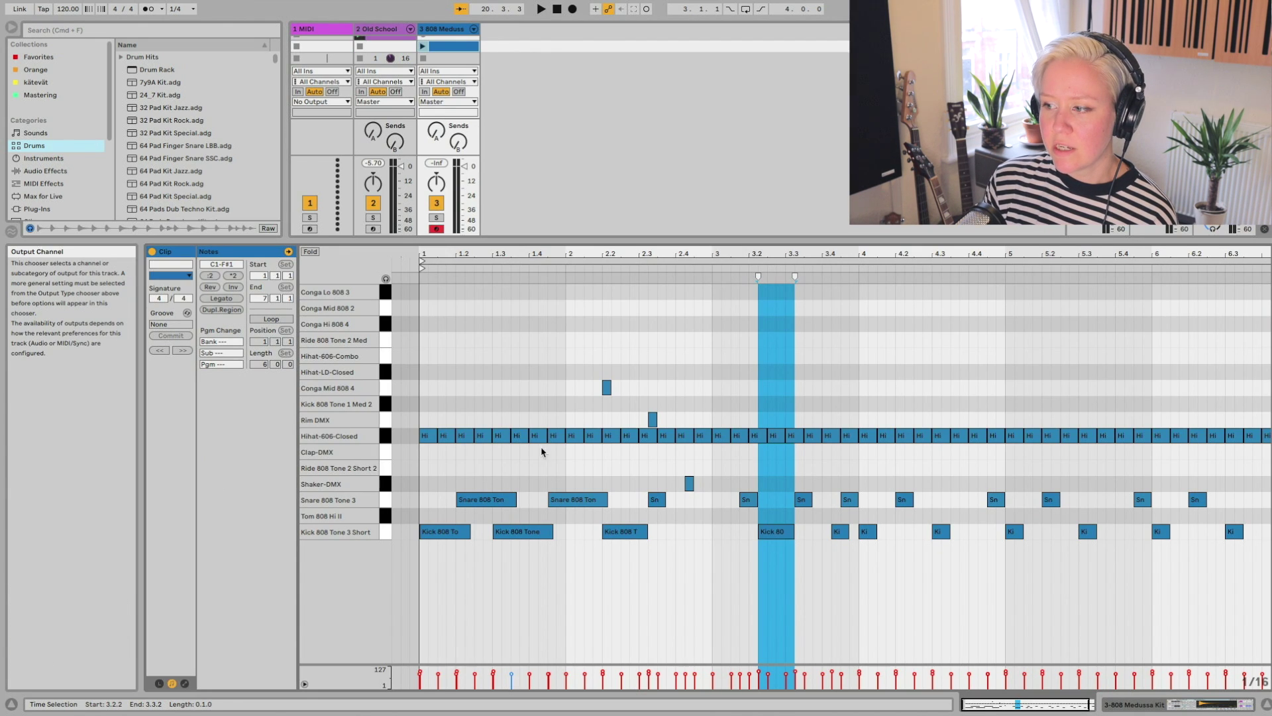
left_click(458, 474)
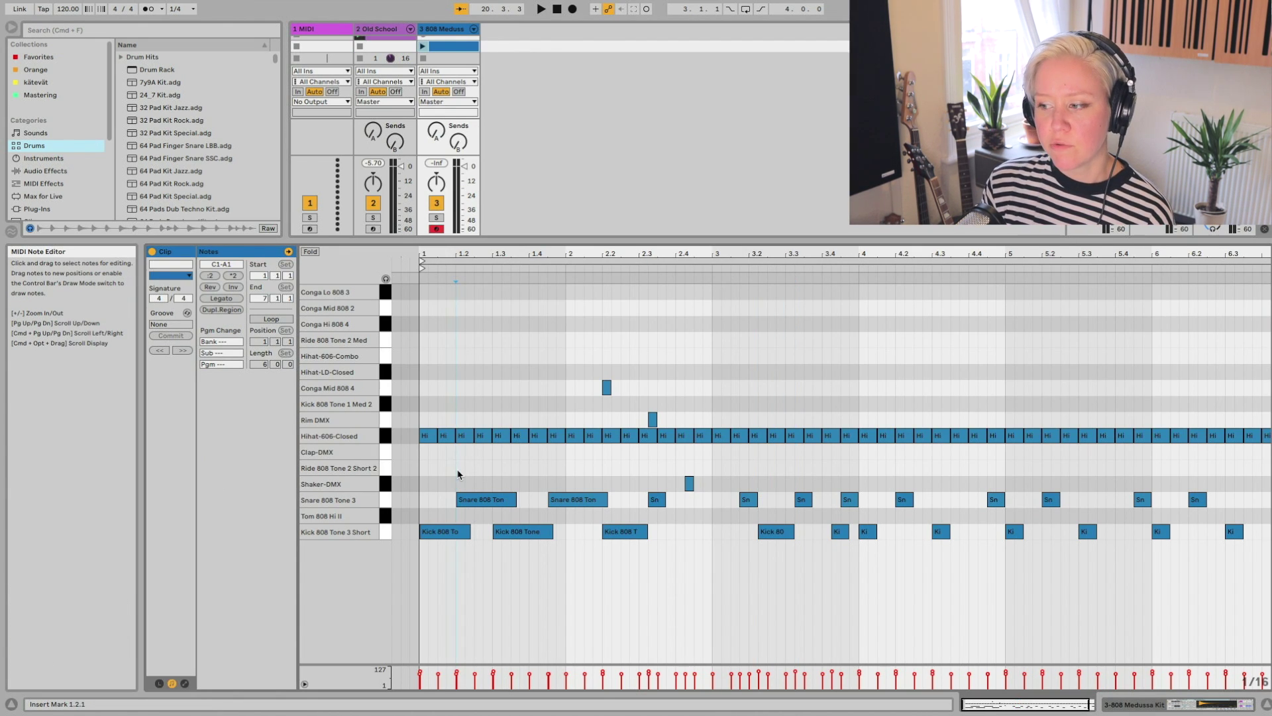
left_click(384, 437)
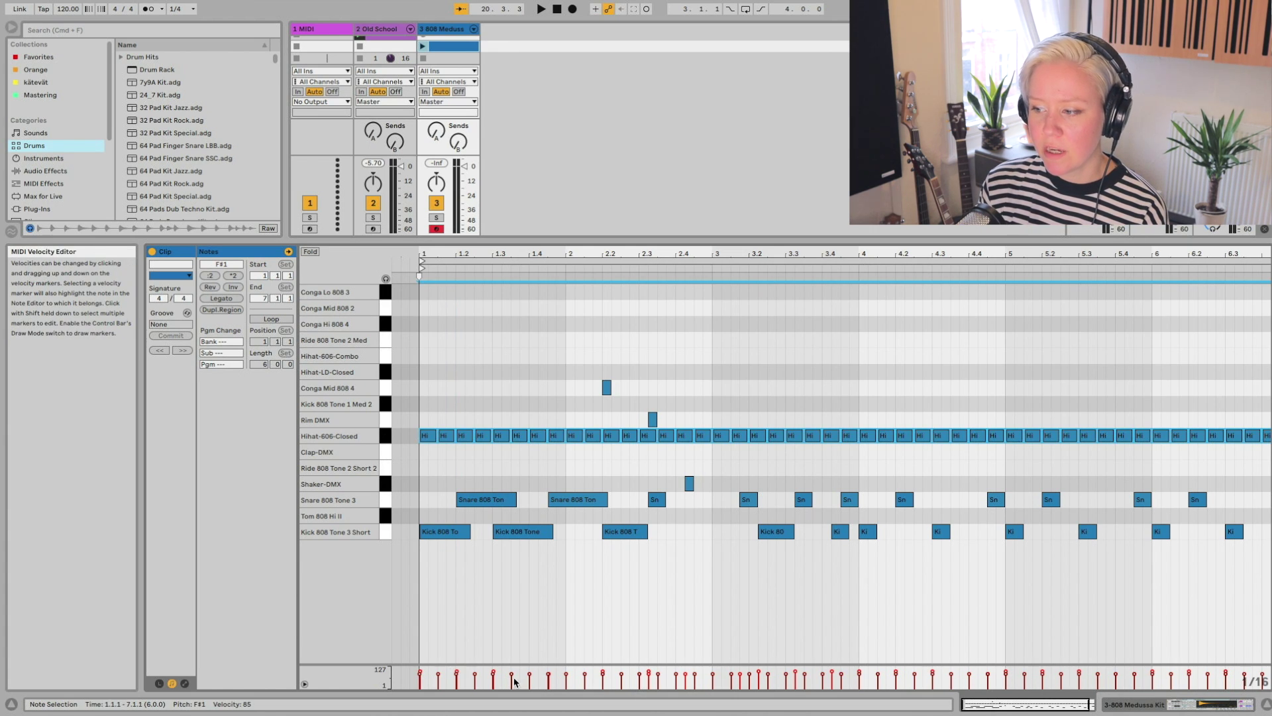
left_click(537, 439)
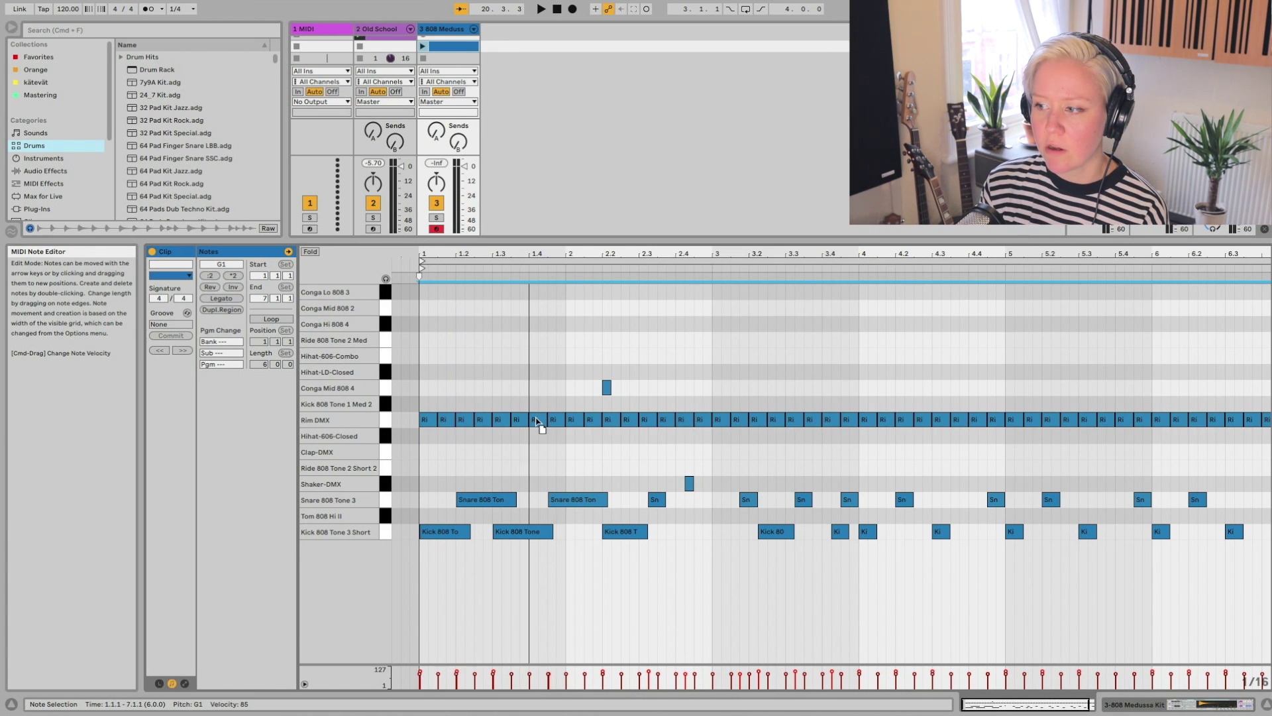
mouse_move(537, 437)
left_mouse_down()
mouse_move(534, 374)
mouse_move(544, 428)
mouse_move(530, 439)
left_mouse_up()
key("Right")
key("Up")
key("Up")
key("Up")
key("Up")
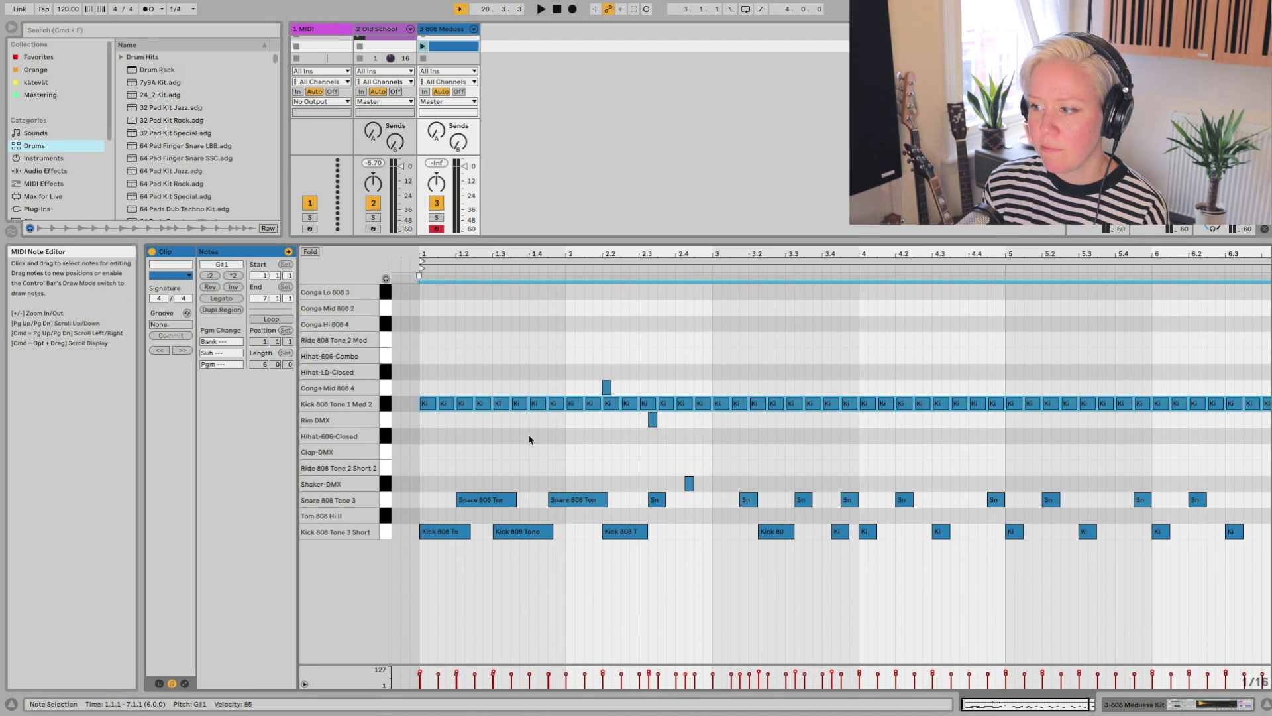
key("Down")
key("Down")
key("Down")
key("Down")
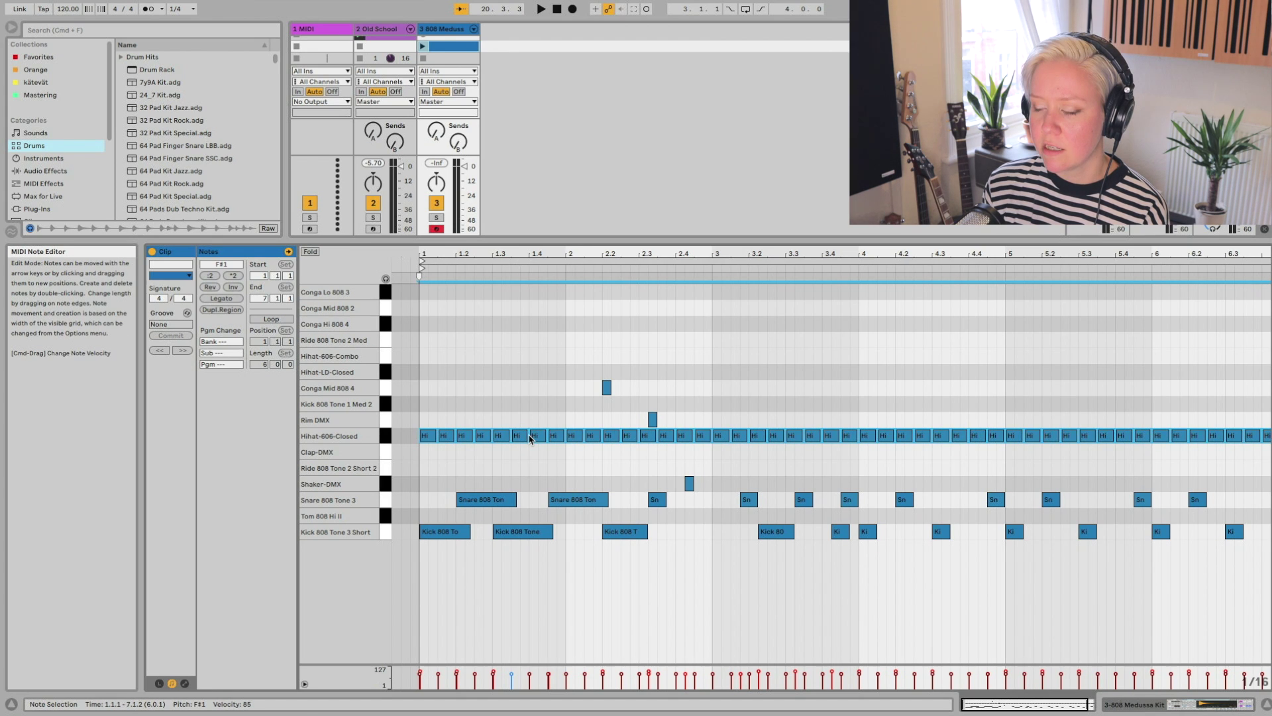
left_click_drag(527, 436, 518, 435)
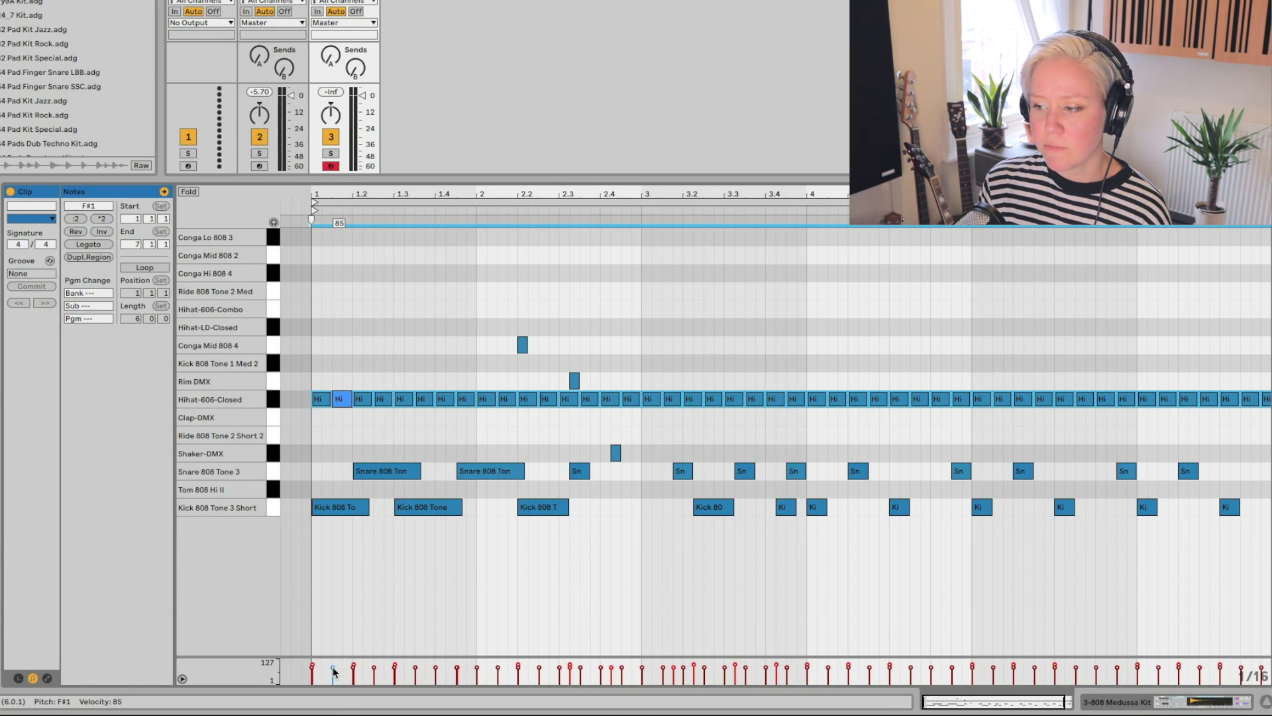
Step: Lower the first snare note's velocity to almost silent
left_click(424, 569)
left_click(383, 473)
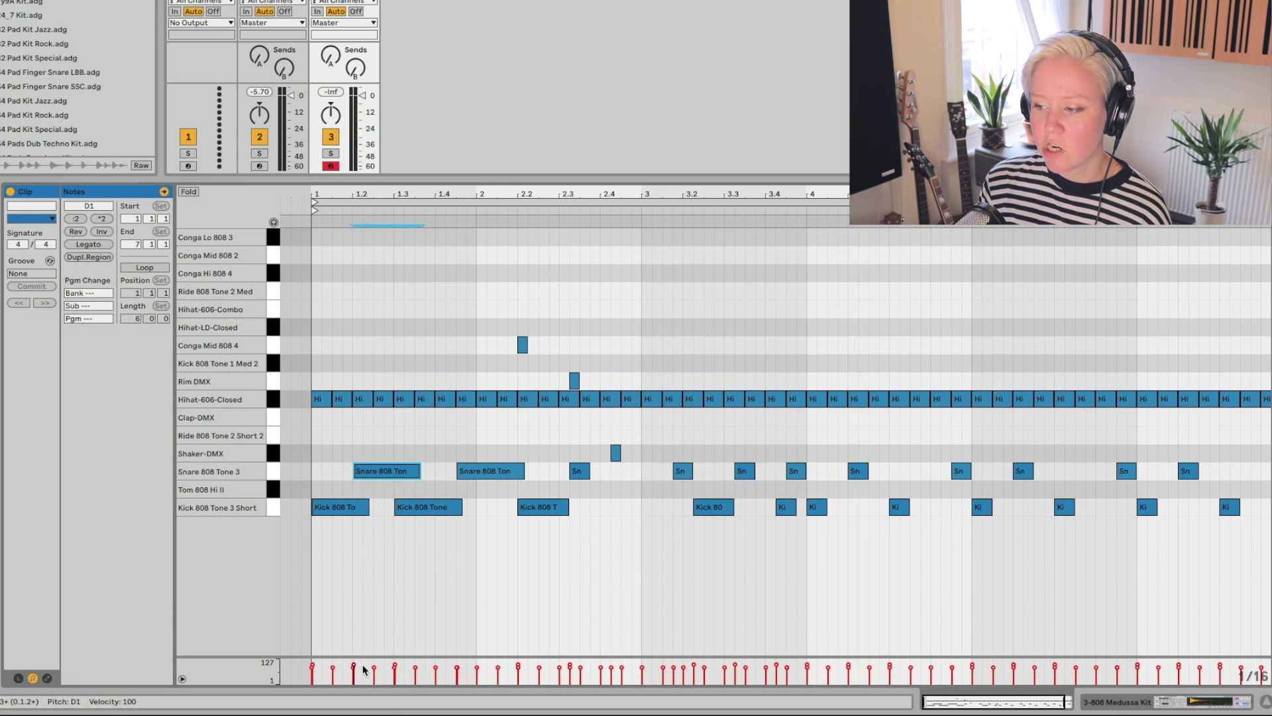
left_click_drag(355, 658, 355, 663)
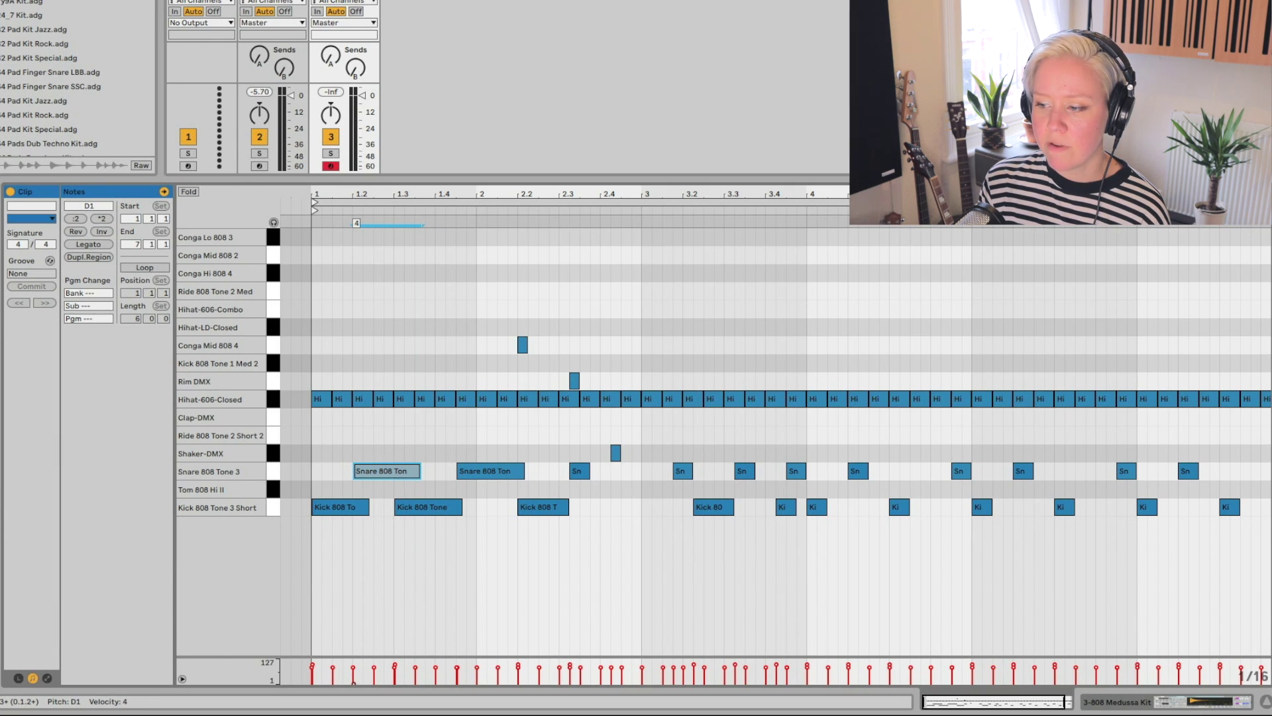
left_click(385, 604)
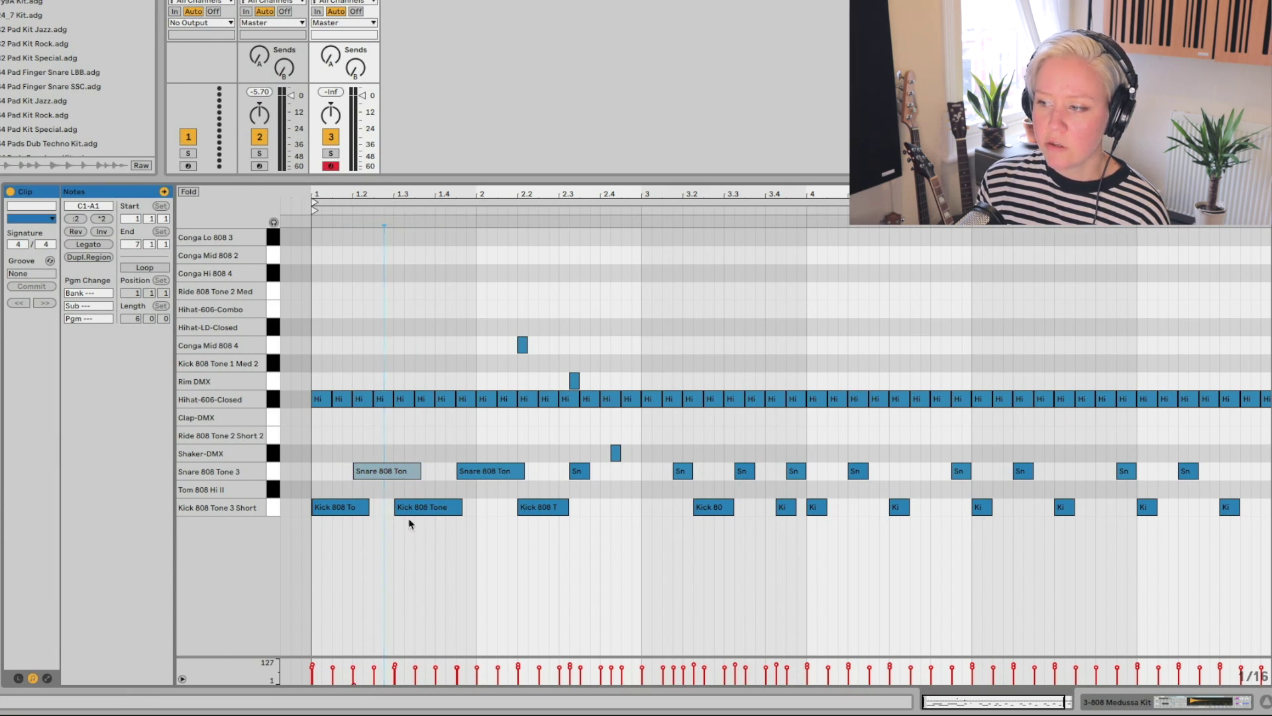
left_click(386, 473)
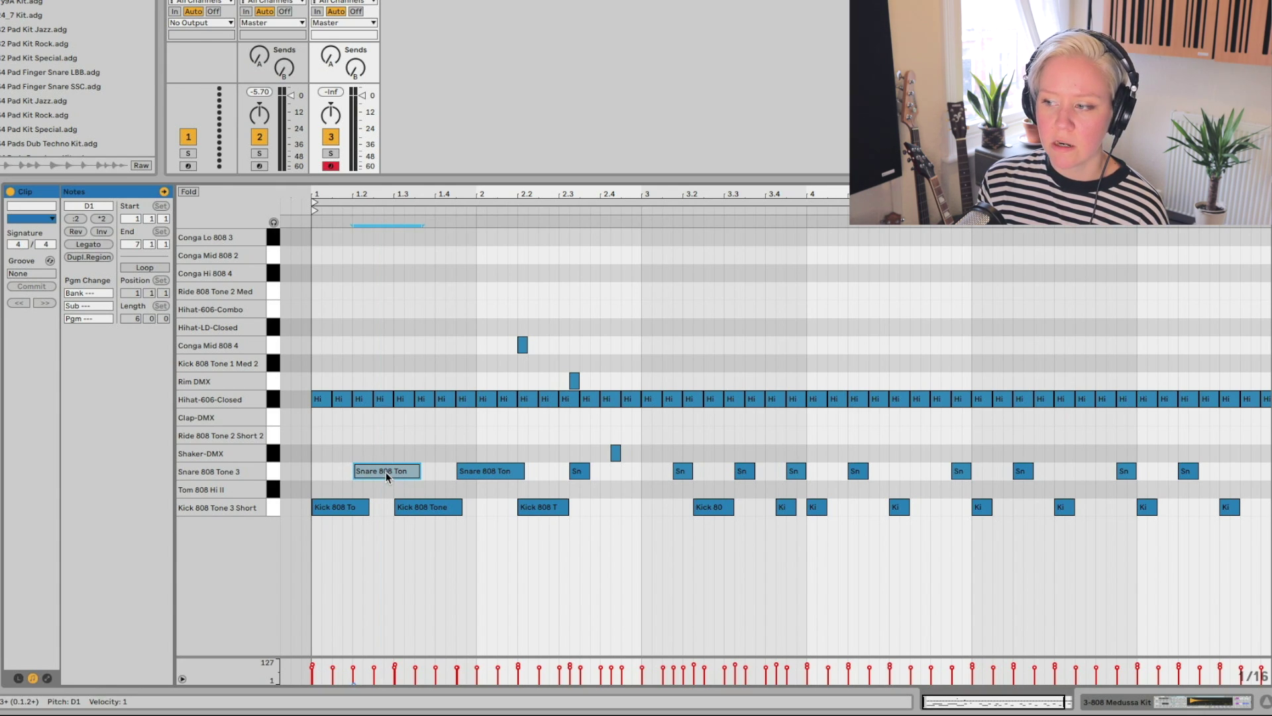
Step: Raise the second kick's velocity to 127 and rework all Kick 808 Tone 3 Short velocities
left_click(392, 559)
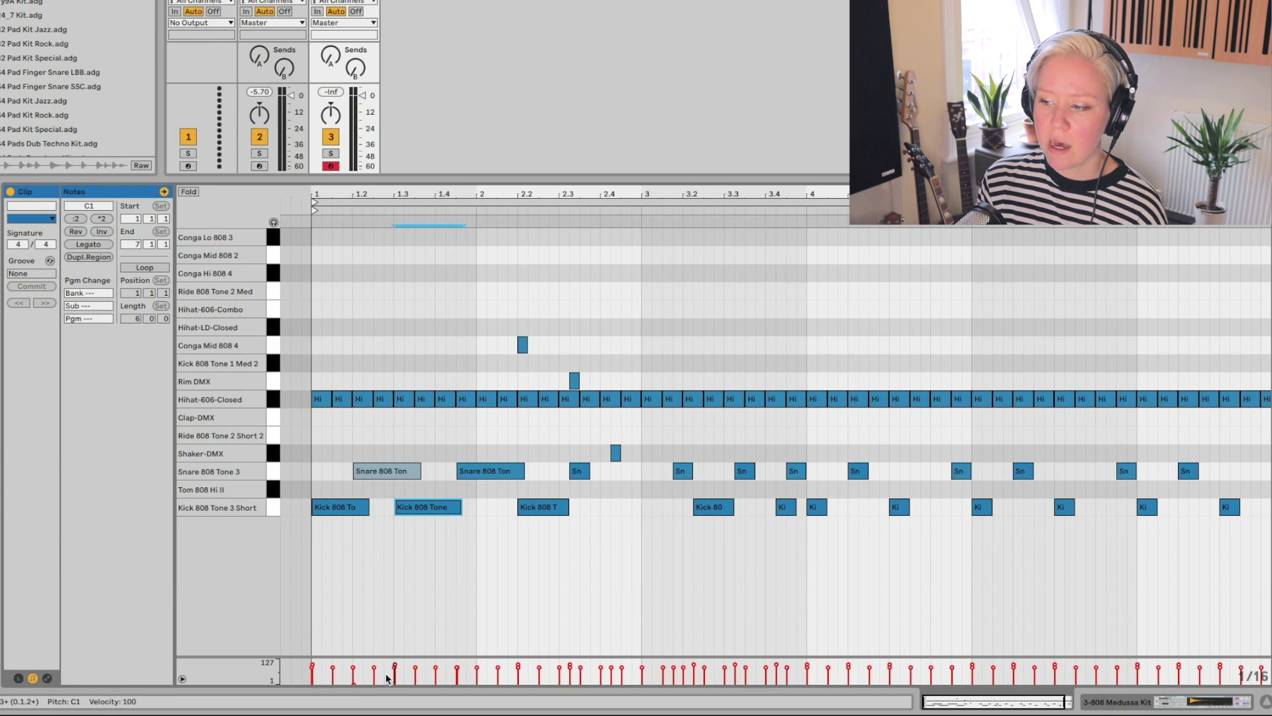
left_click_drag(398, 668, 398, 660)
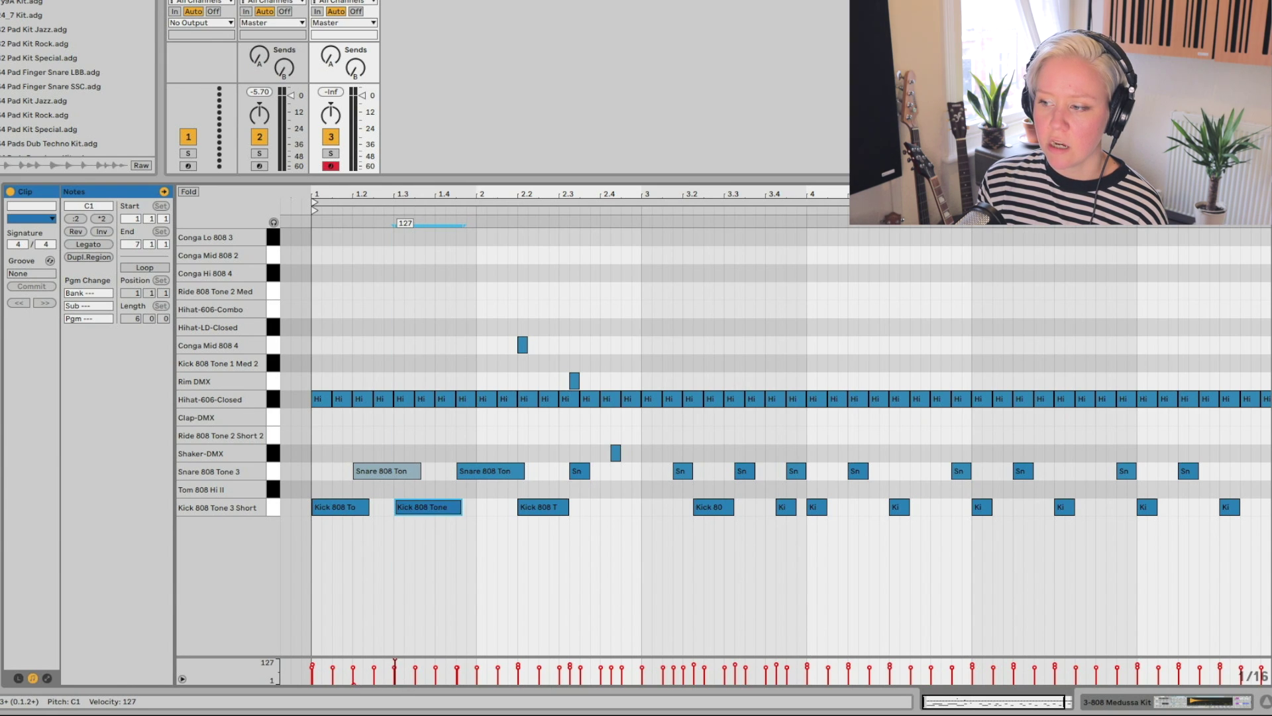
left_click(303, 539)
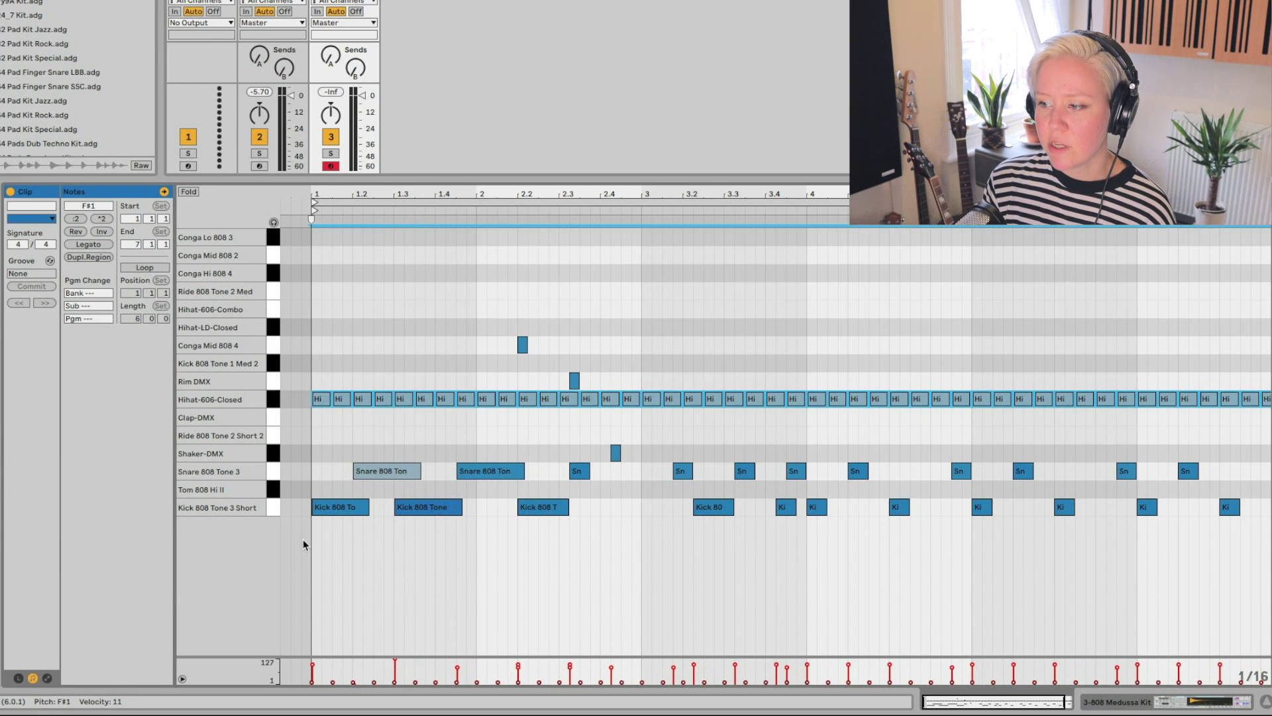
left_click(275, 508)
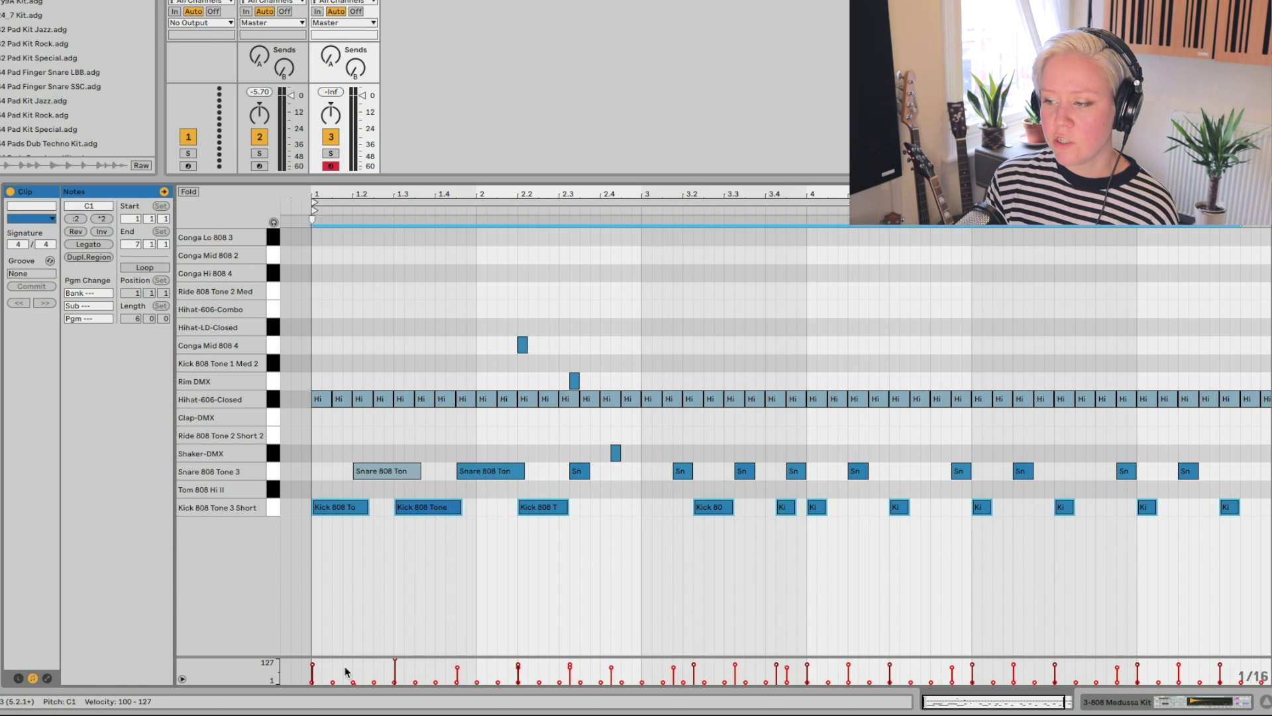
left_click_drag(314, 669, 312, 673)
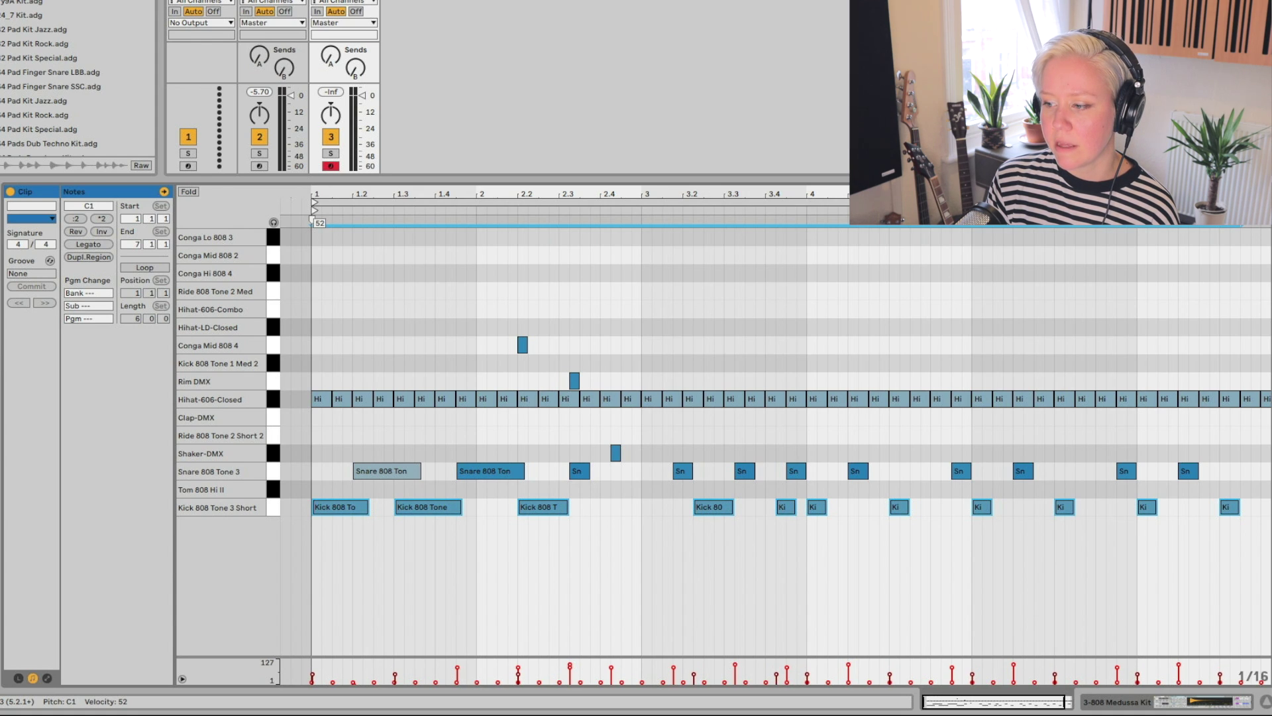
left_click(362, 609)
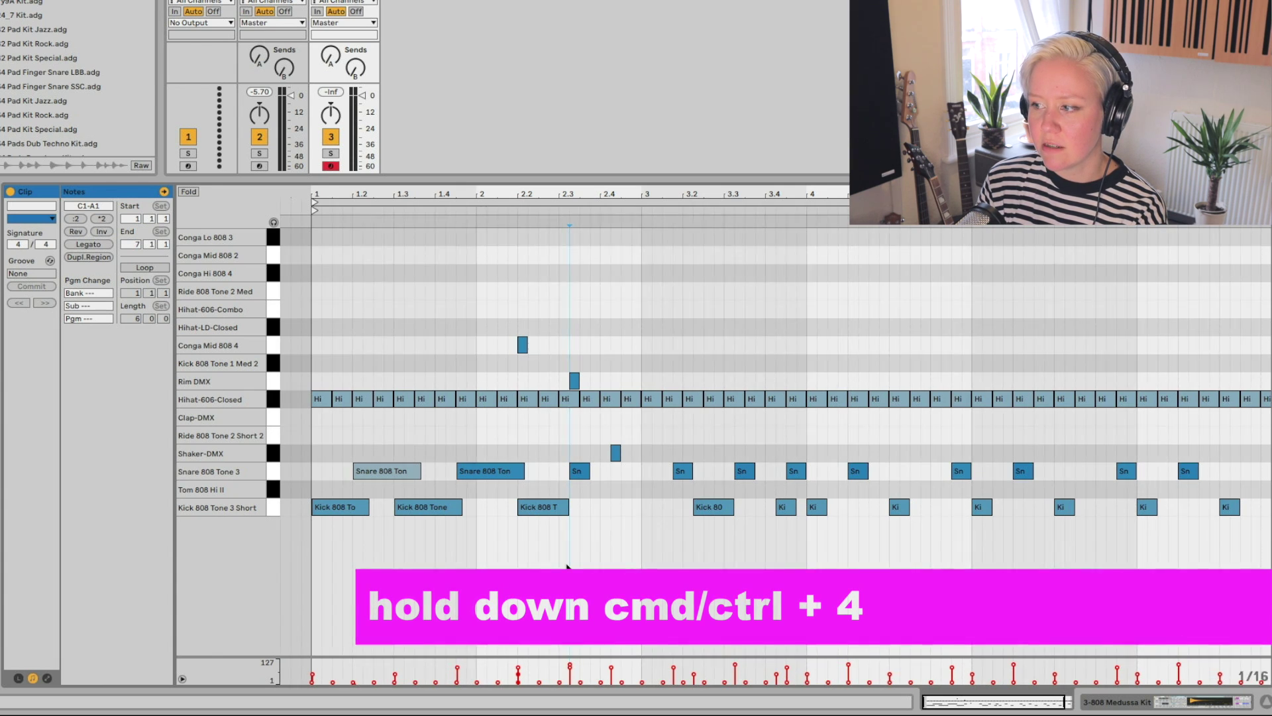
Step: Raise the bar 2 snare velocity, then boost the selected snare, kick and shaker velocities
left_click(480, 471)
mouse_move(480, 471)
left_mouse_down()
mouse_move(480, 453)
mouse_move(480, 492)
left_mouse_up()
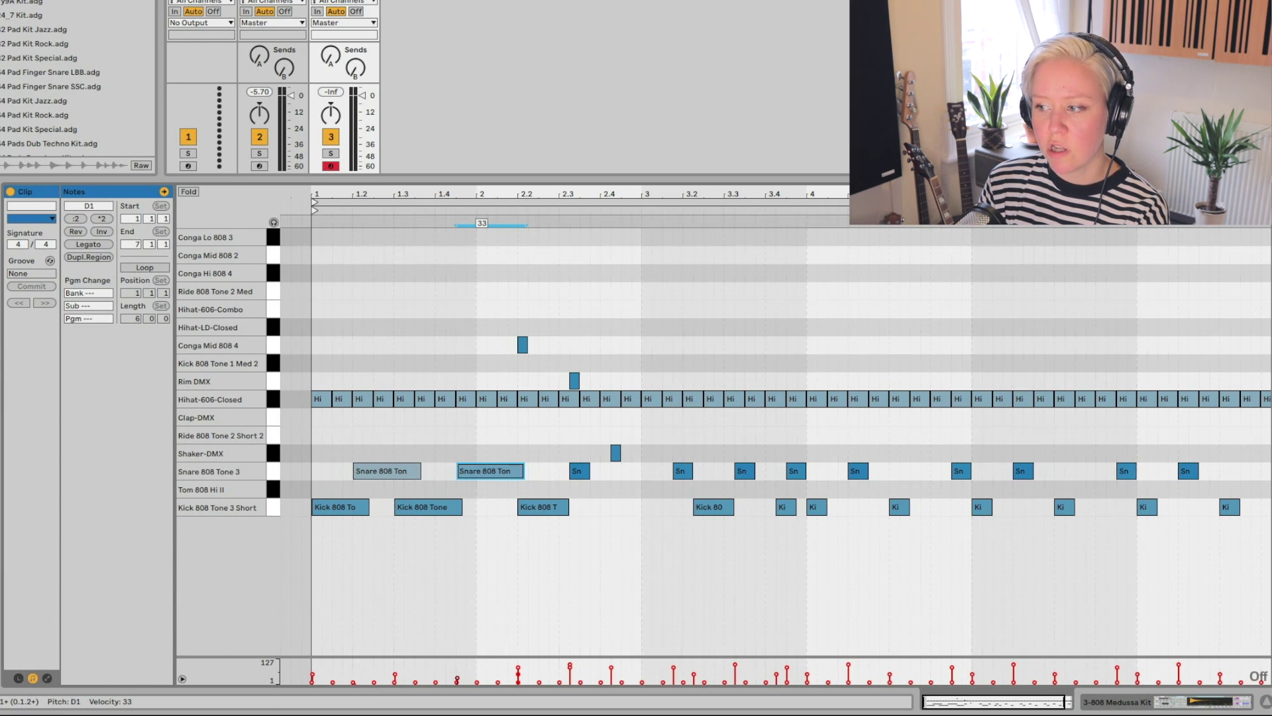
left_click_drag(480, 514, 481, 461)
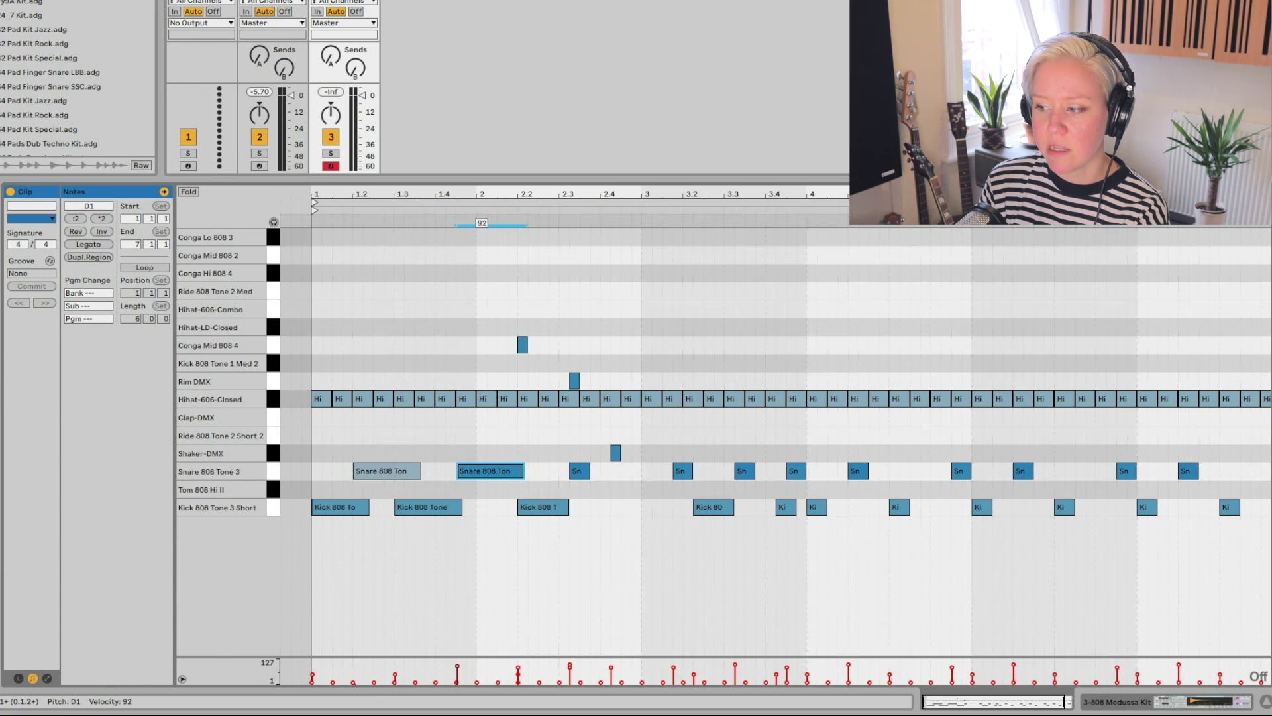
left_click_drag(637, 553, 455, 446)
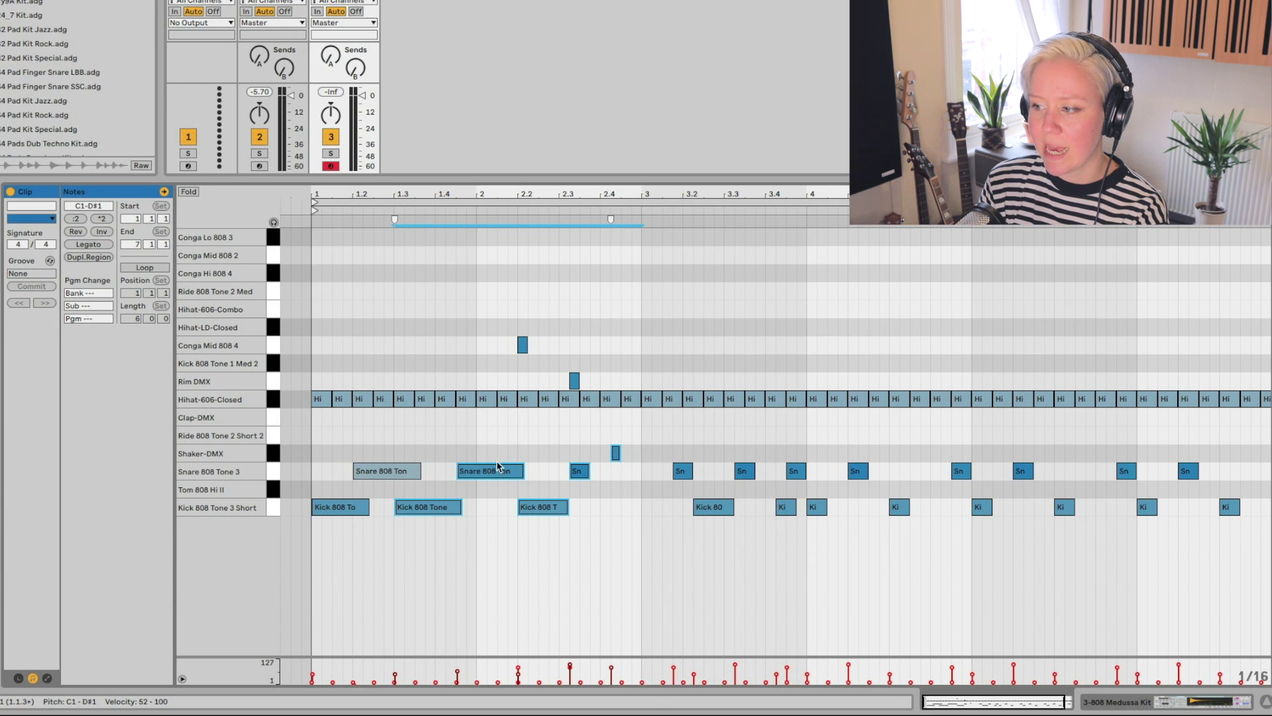
left_click_drag(428, 507, 498, 484)
Step: Set the Hihat-606-Closed velocities to 127, enlarge the velocity lane, and draw descending ramps
left_click(273, 399)
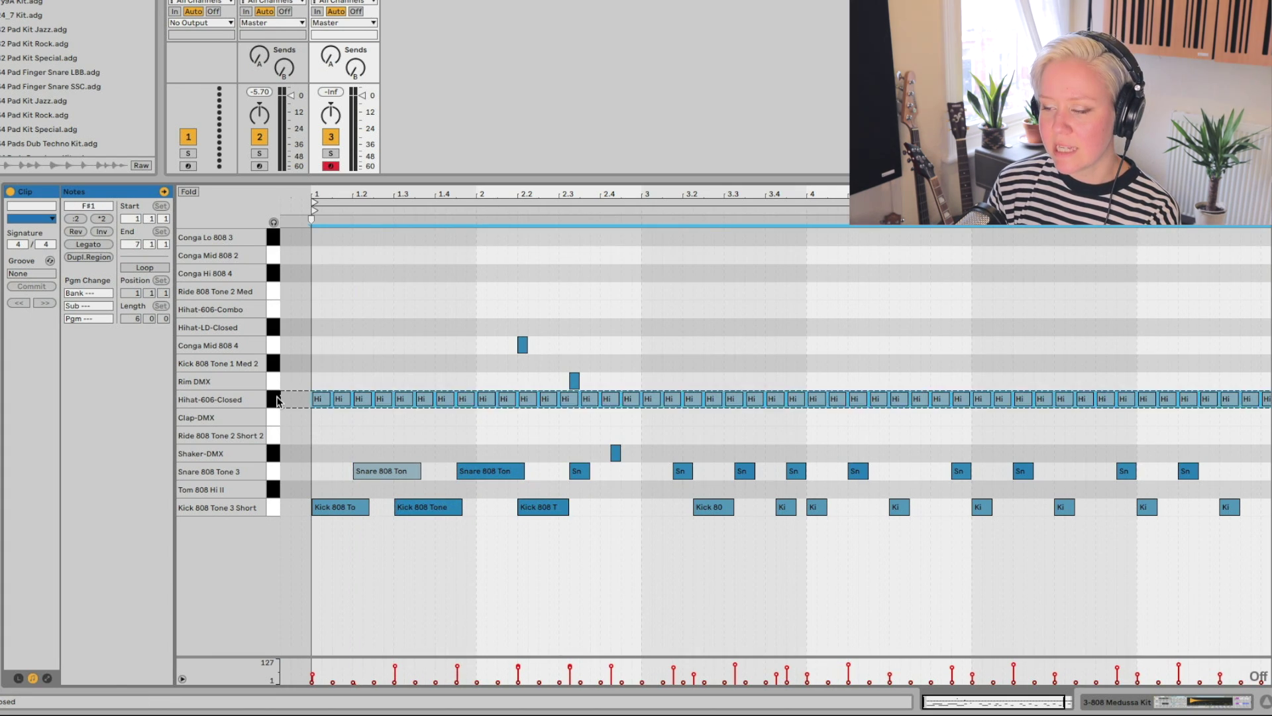
left_click_drag(406, 397, 405, 345)
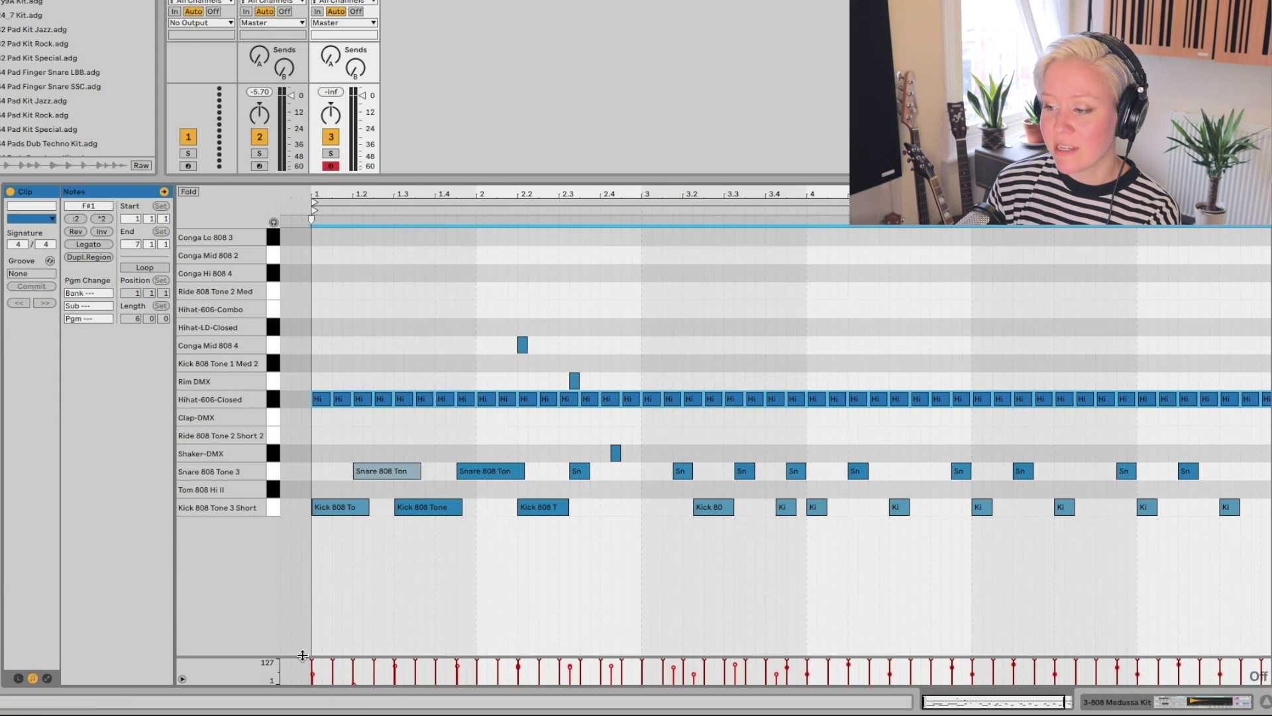
left_click_drag(301, 658, 1250, 680)
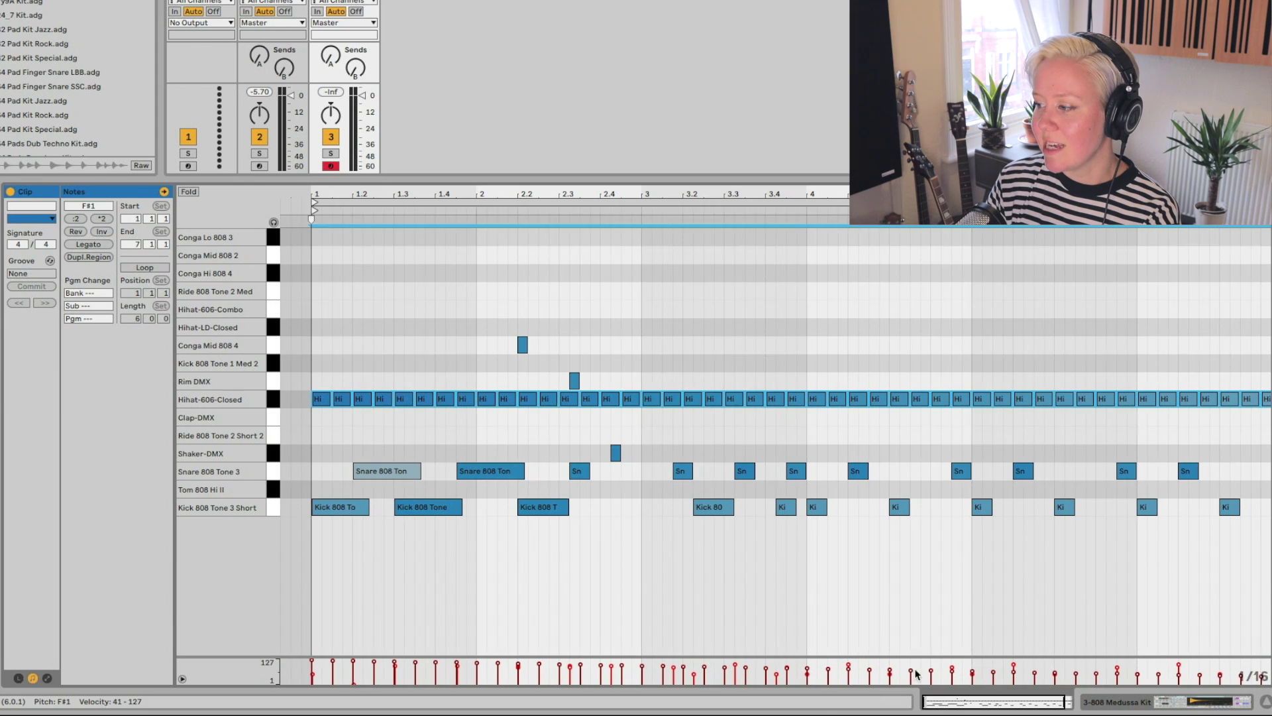
left_click_drag(964, 658, 583, 689)
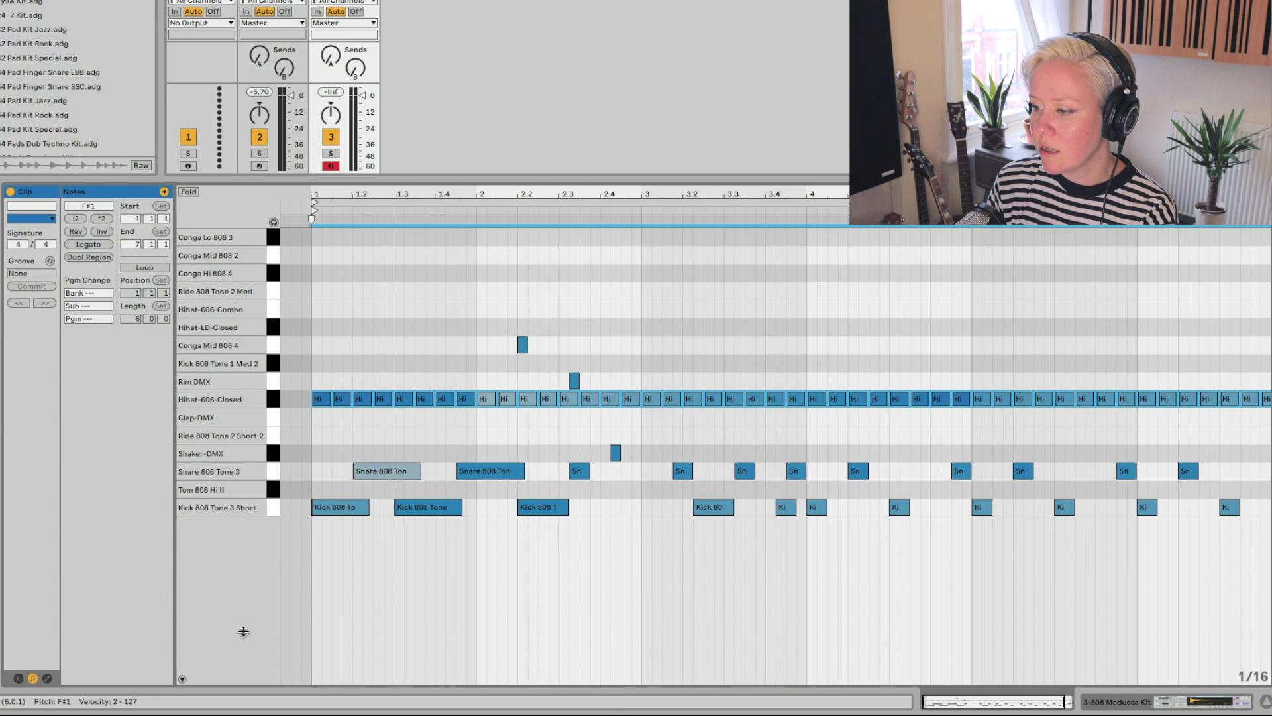
left_click(183, 680)
left_click_drag(241, 659, 242, 581)
left_click_drag(551, 686, 592, 703)
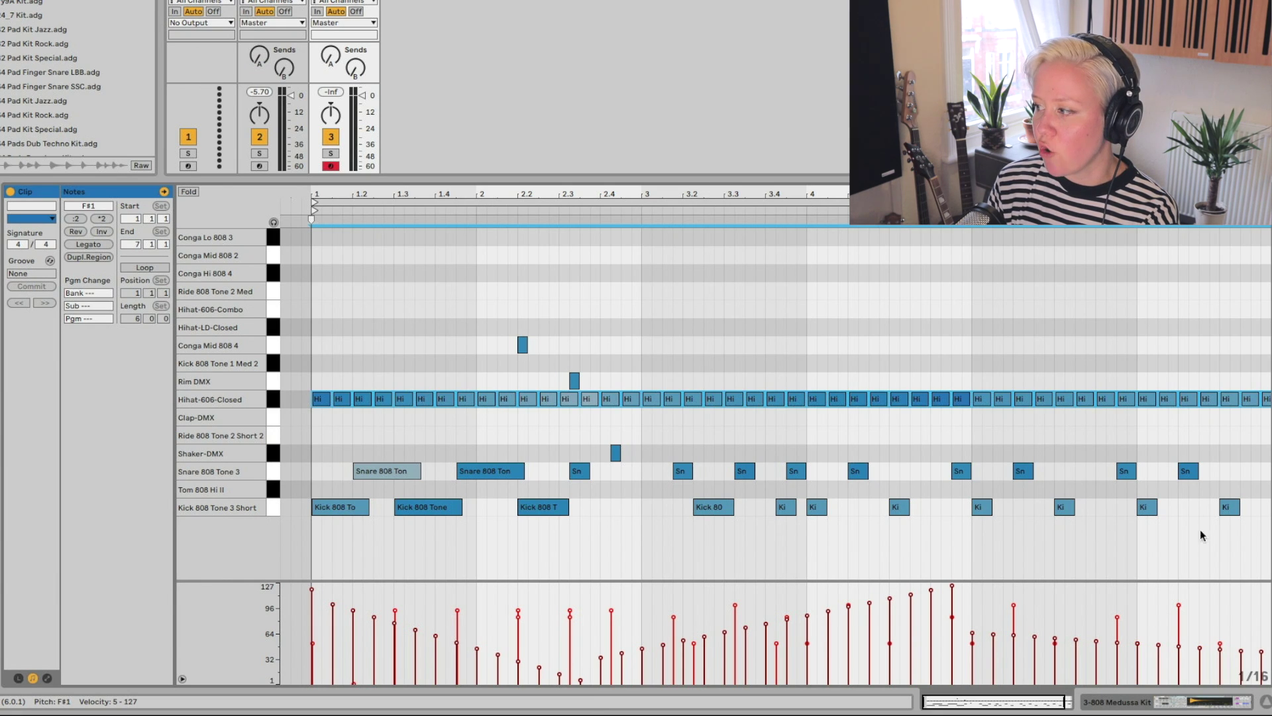
Step: With grid snapping off, draw falling and rising velocity ramps across all notes from bar 1
left_click(436, 436)
key("ctrl+a")
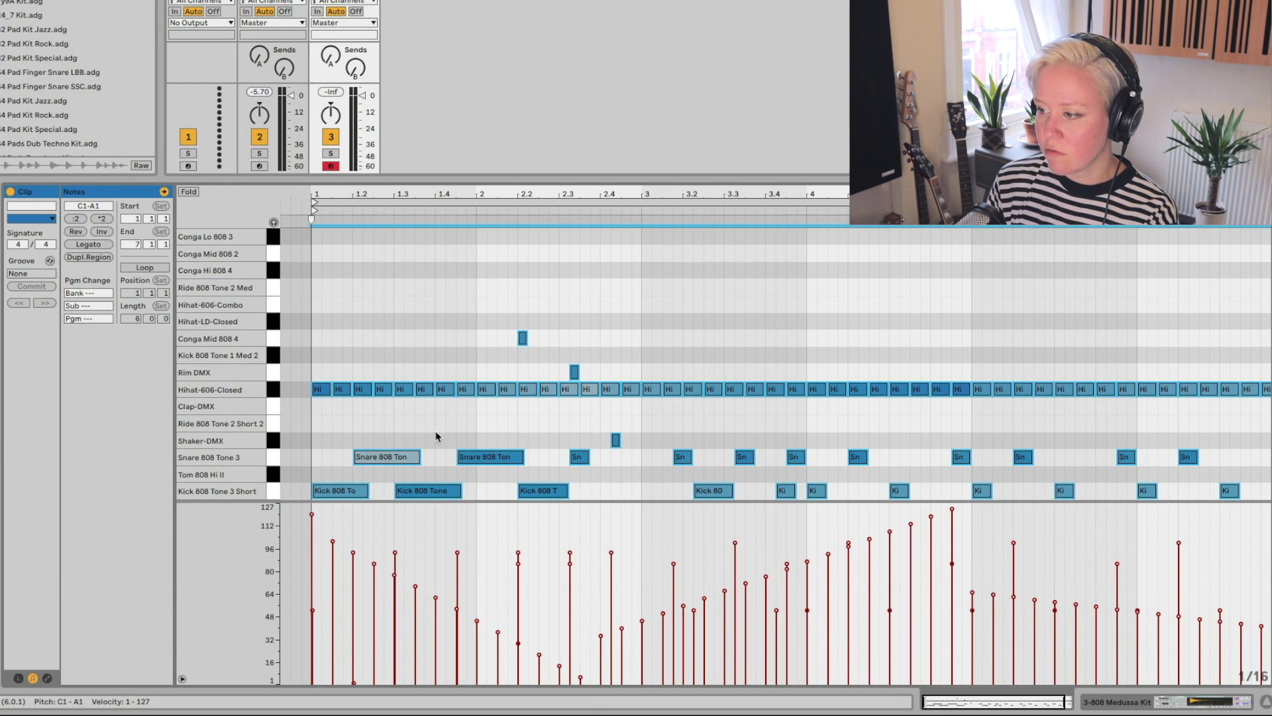
key("ctrl+4")
left_click_drag(348, 527, 809, 679)
left_click_drag(465, 638, 1128, 549)
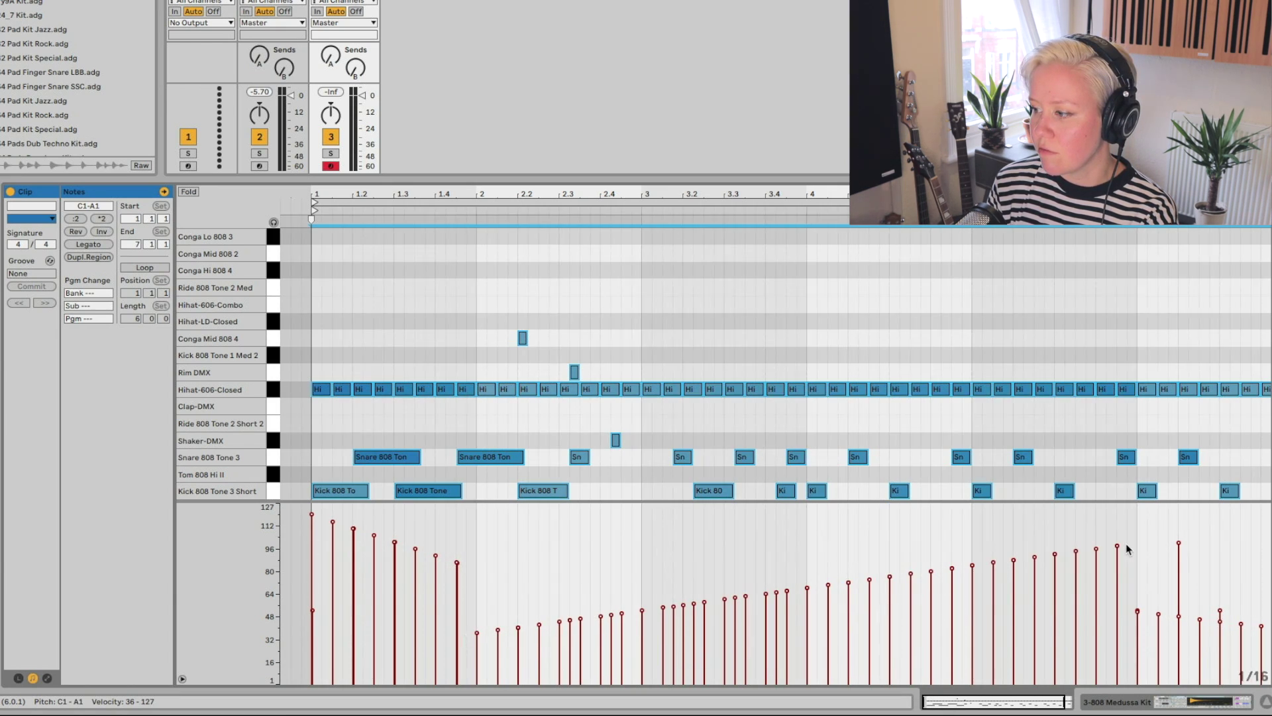
mouse_move(682, 536)
left_mouse_down()
mouse_move(1000, 658)
mouse_move(1138, 681)
left_mouse_up()
left_click_drag(1201, 548, 557, 683)
left_click_drag(401, 548, 782, 681)
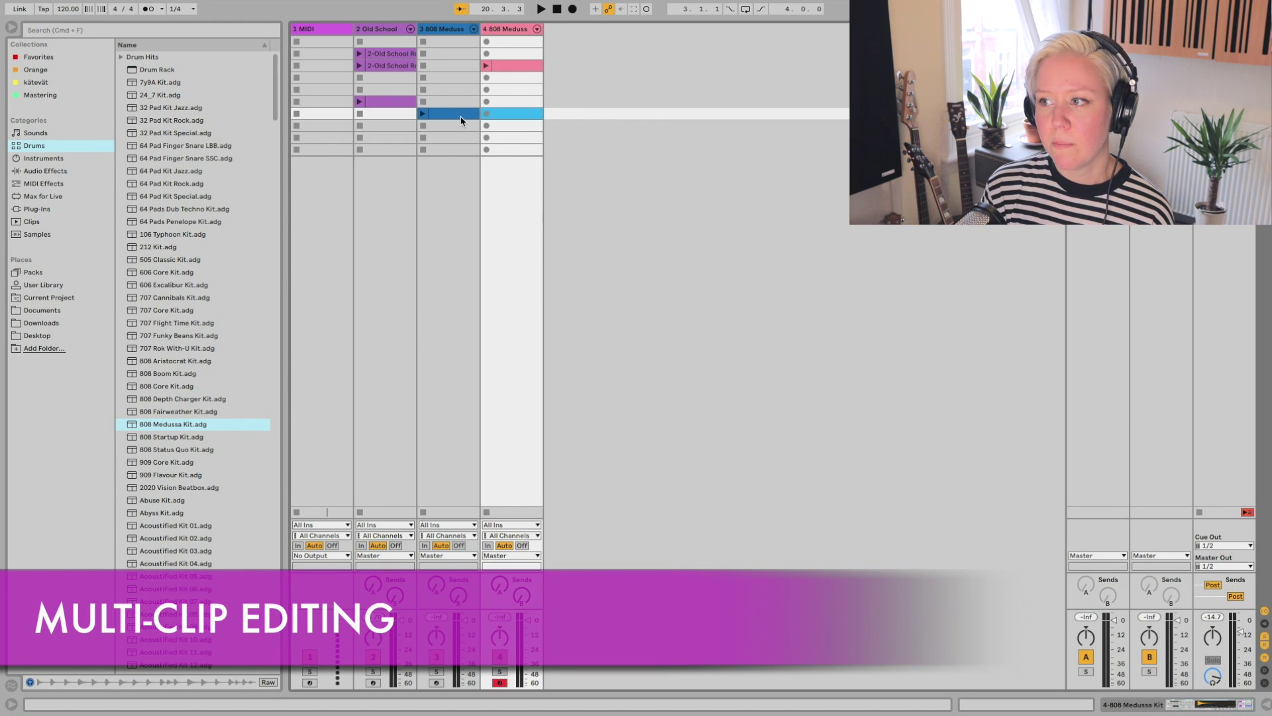
Step: Select the track 3 clip and add track 4's pink clip so both open together
left_click(451, 116)
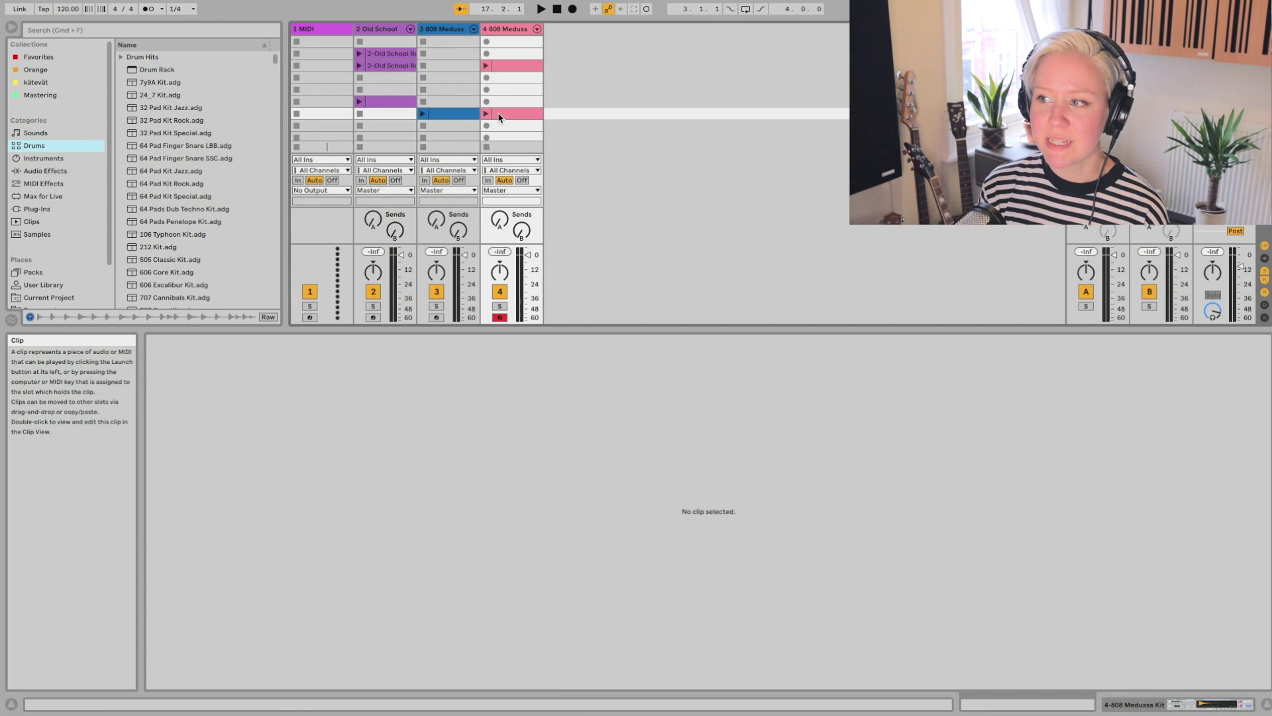
left_click(499, 118)
left_click(457, 119, "ctrl")
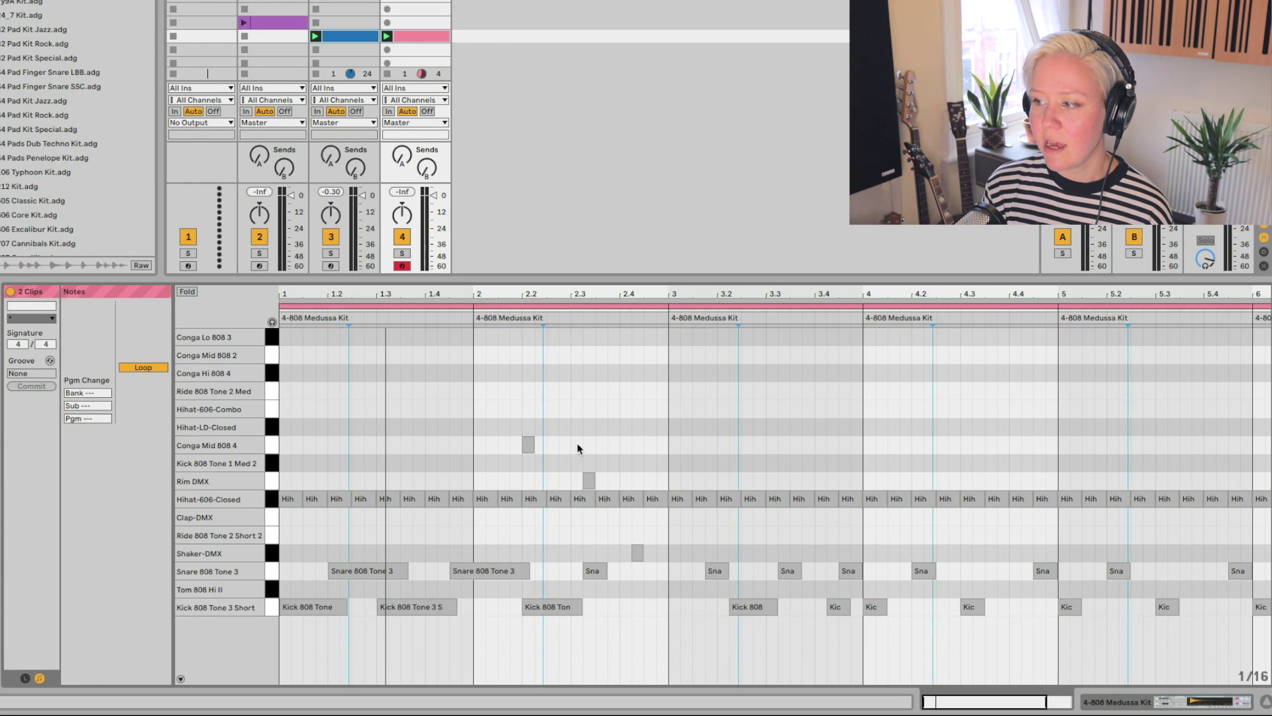
Step: Add notes on Conga Mid 808 4, Hihat-LD-Closed, Ride 808 Tone 2 Med and Conga Mid 808 2 rows
left_click(570, 500)
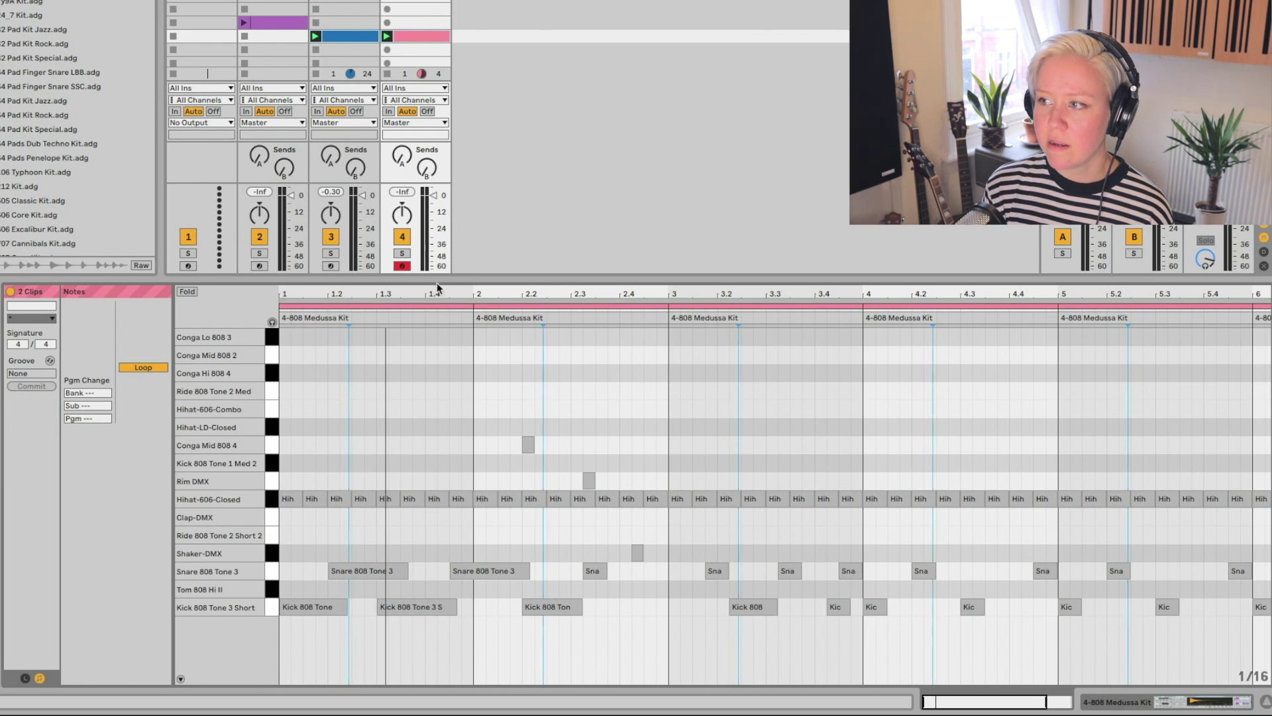
double_click(357, 445)
double_click(395, 427)
double_click(516, 391)
double_click(613, 354)
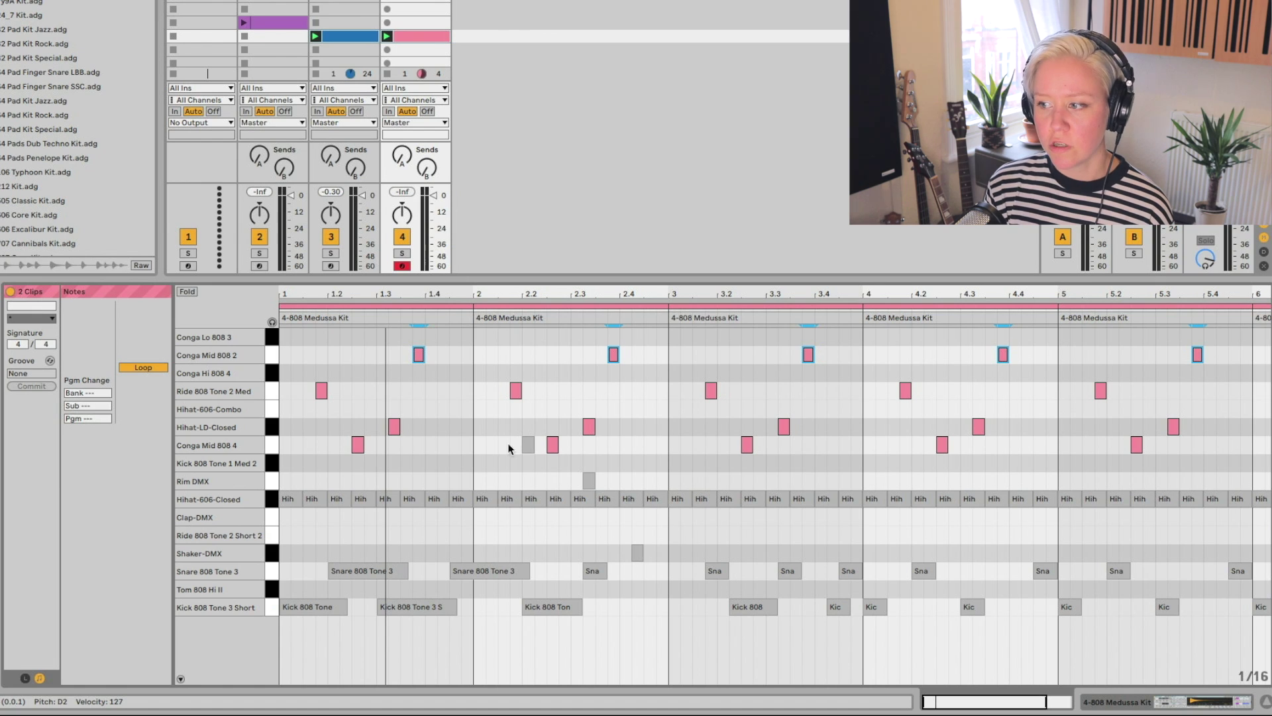
key("plus")
key("plus")
key("plus")
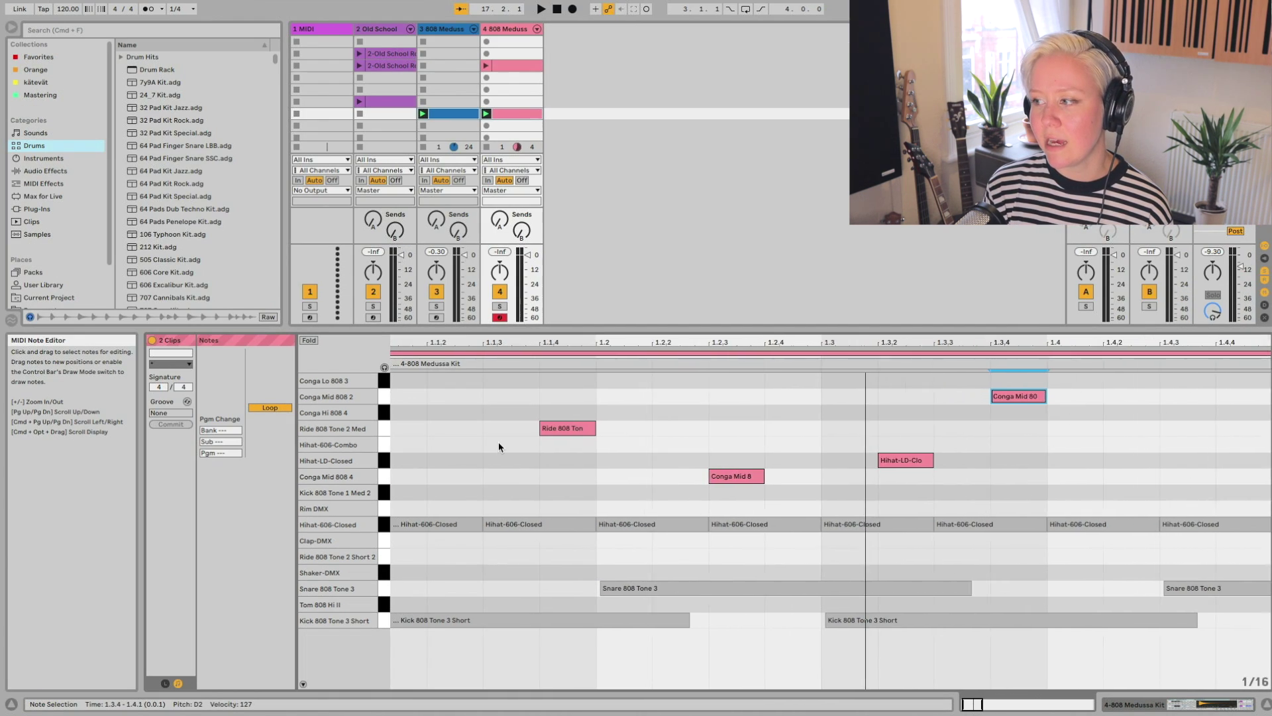
key("minus")
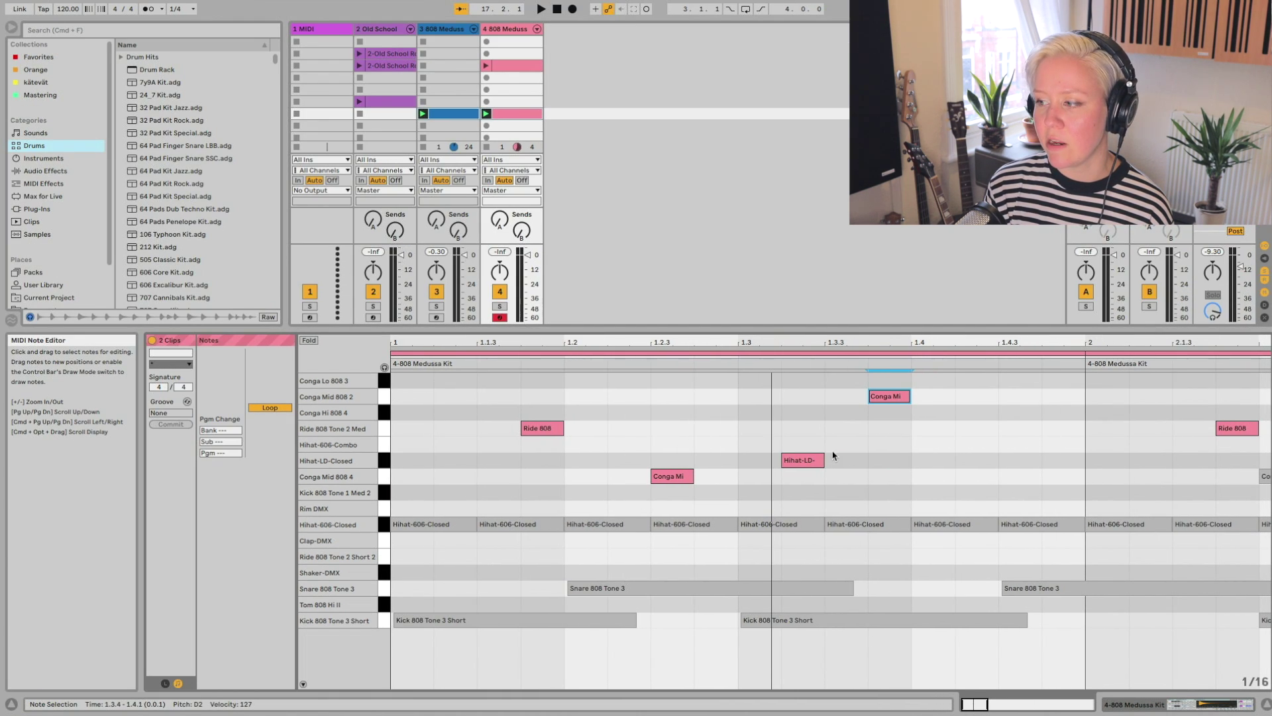
Step: Move the Hihat-LD-Closed note to 1.2 and the conga notes to 1.3, 1.4.3 and lower rows
left_click_drag(555, 424, 597, 467)
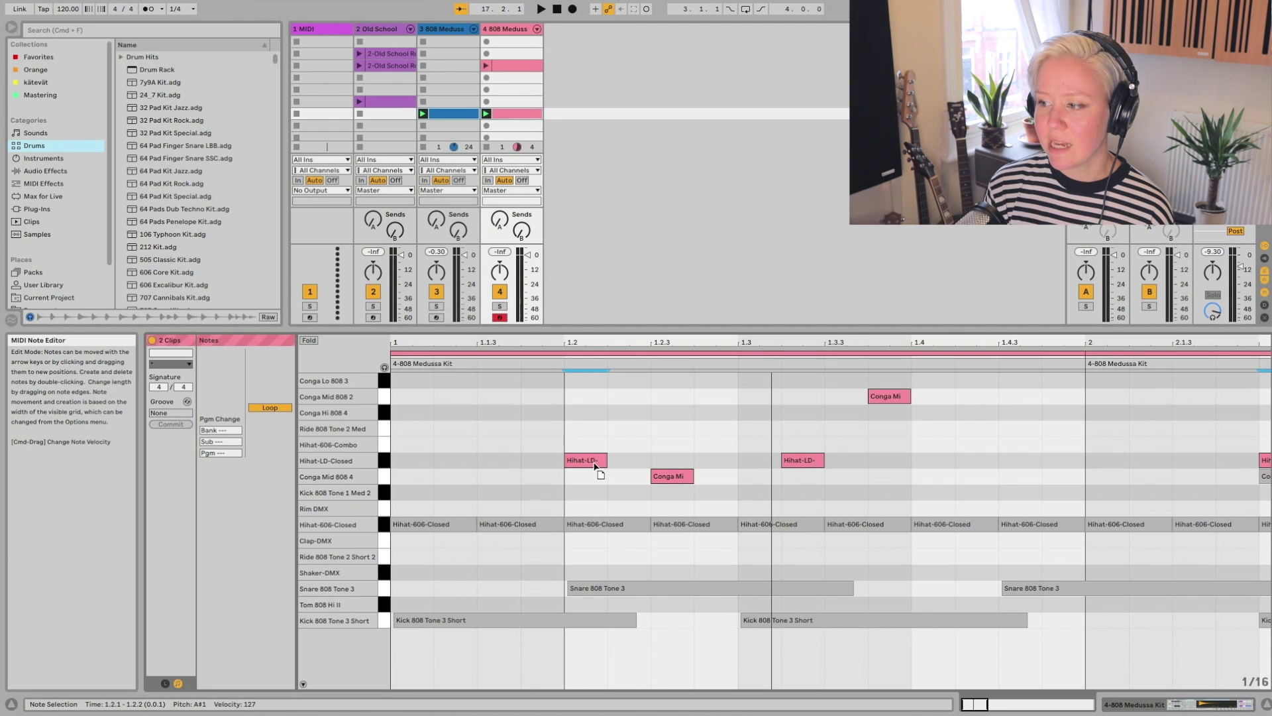
left_click_drag(689, 477, 945, 476)
left_click_drag(909, 398, 1028, 598)
left_click_drag(770, 475, 769, 620)
Step: Toggle editing between clips 3 and 4, then paint rising notes from Rim DMX to Hihat-606-Combo in clip 3
left_click(429, 351)
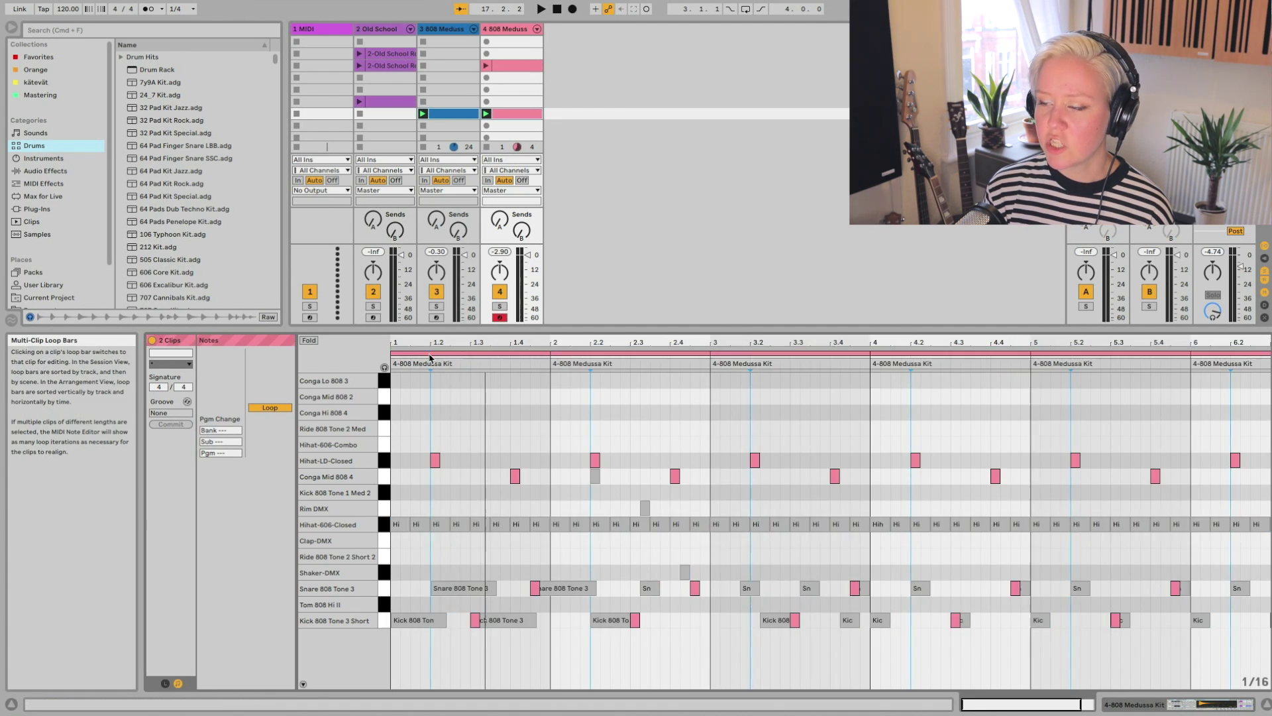
left_click(430, 353)
left_click(429, 353)
left_click(429, 353)
left_click(430, 353)
left_click(430, 353)
left_click(430, 353)
left_click(429, 353)
left_click(429, 353)
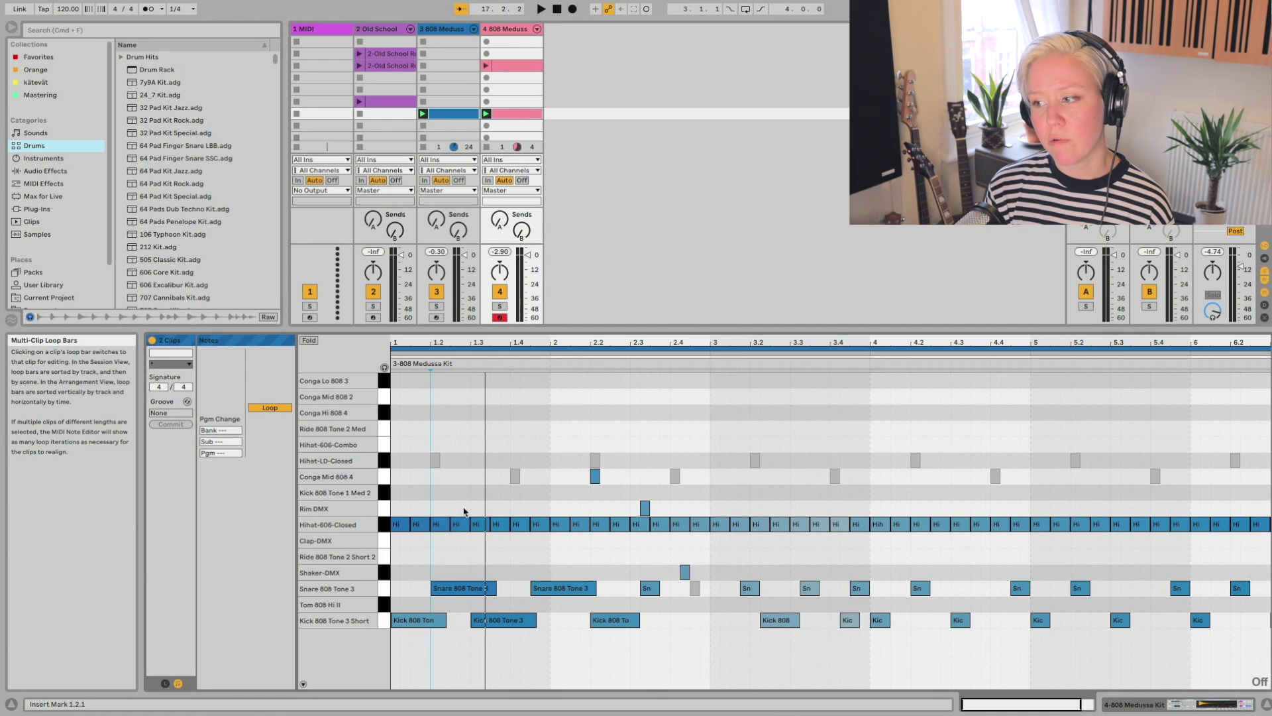
left_click(453, 355)
left_click(453, 356)
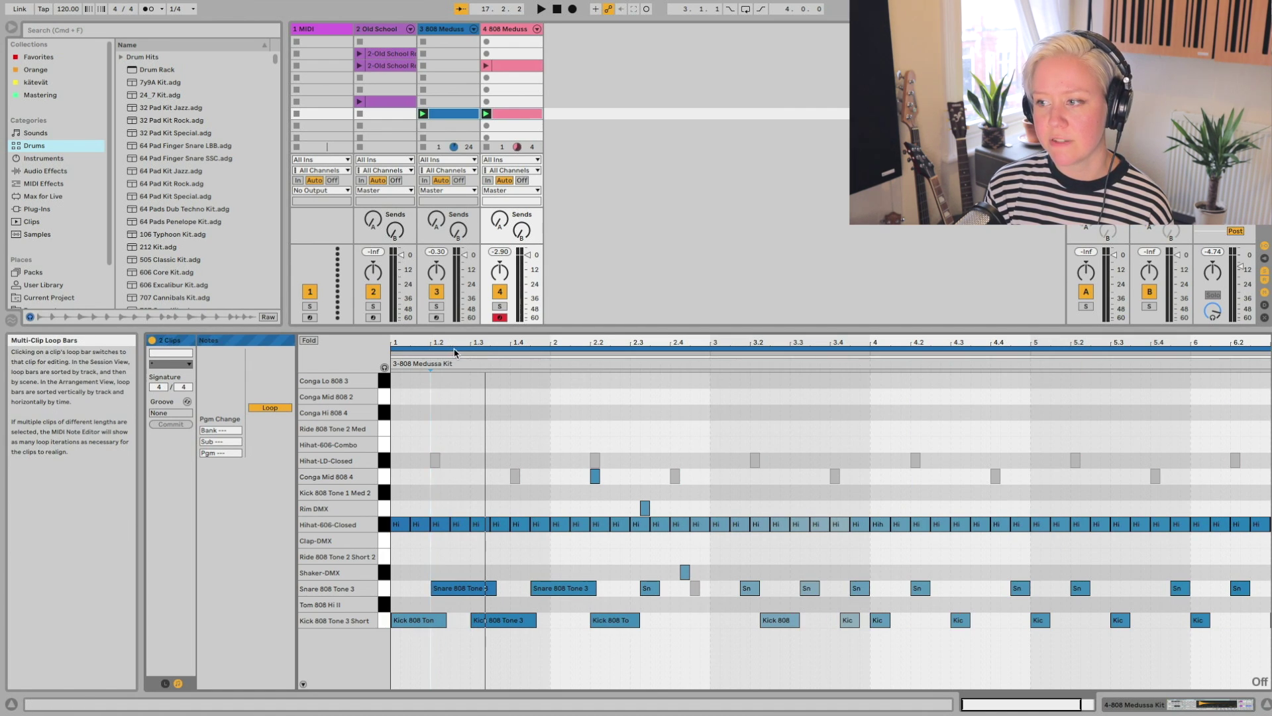
left_click_drag(457, 507, 563, 444)
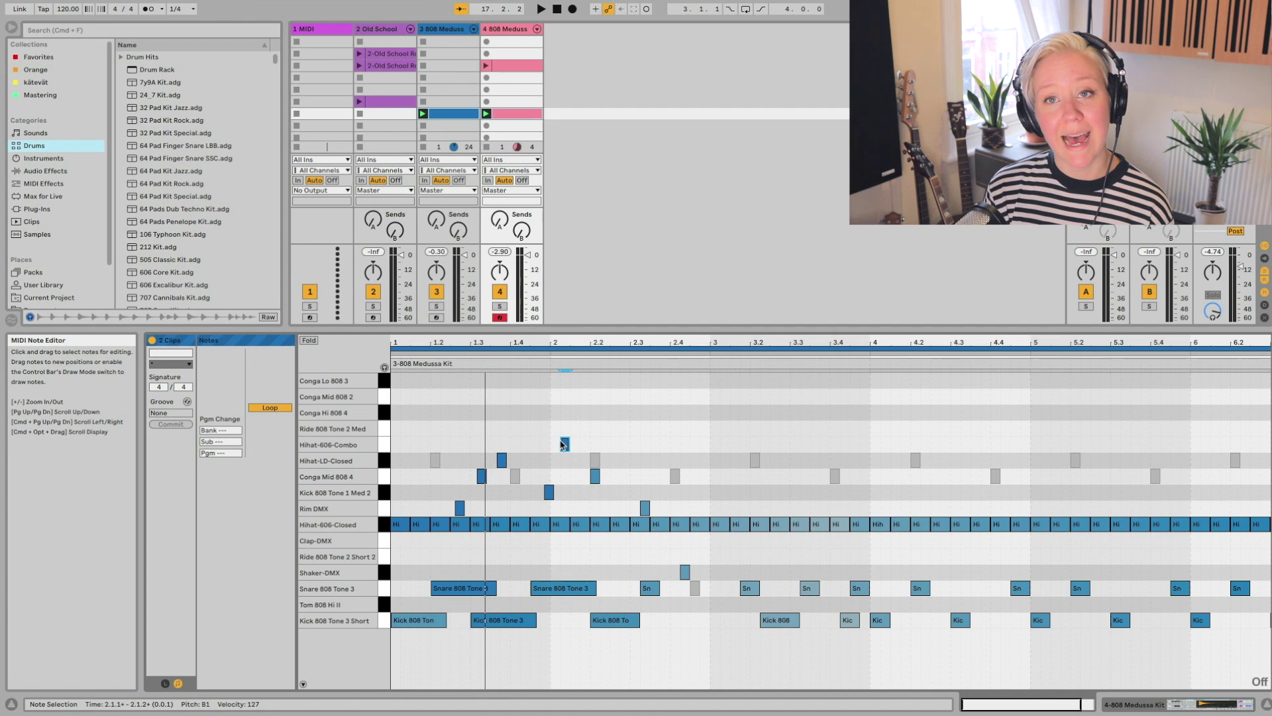
Step: In clip 4, add a Hihat-LD-Closed note at 1.3.1, two Conga Hi 808 4 notes and a kick
left_click(507, 356)
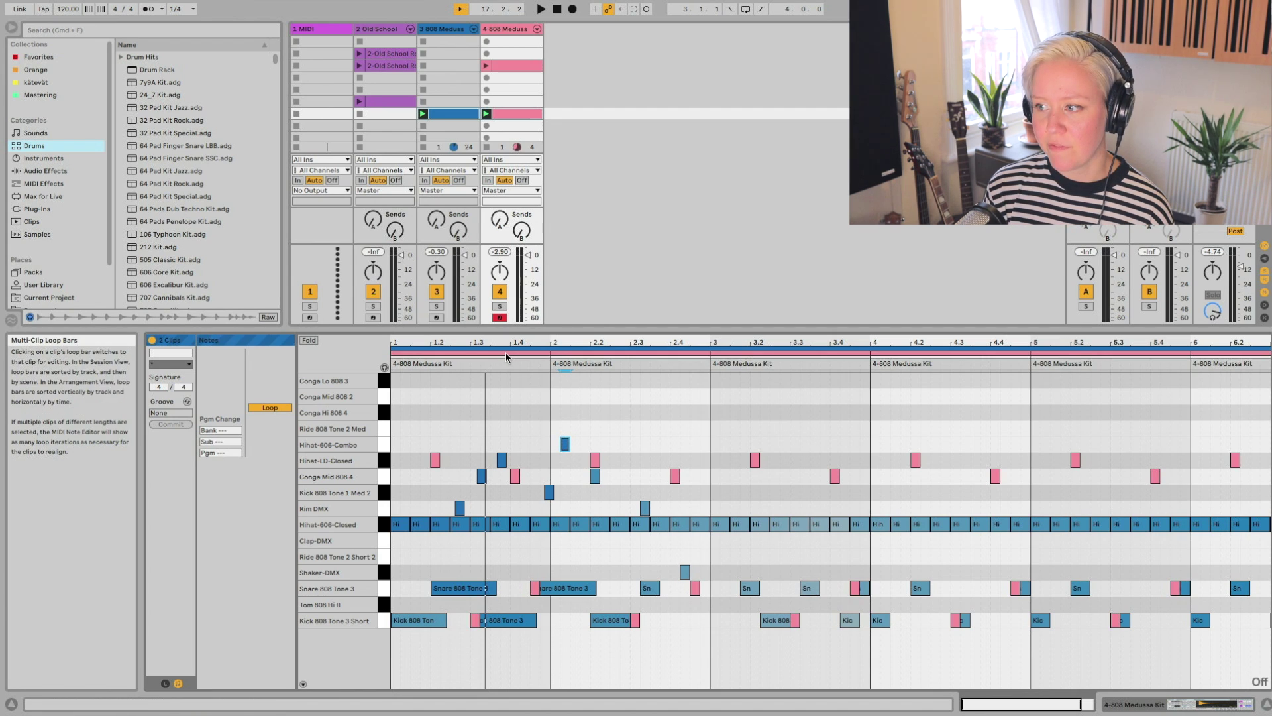
left_click(507, 356)
left_click(475, 458)
left_click(585, 412)
left_click(624, 412)
left_click(574, 492)
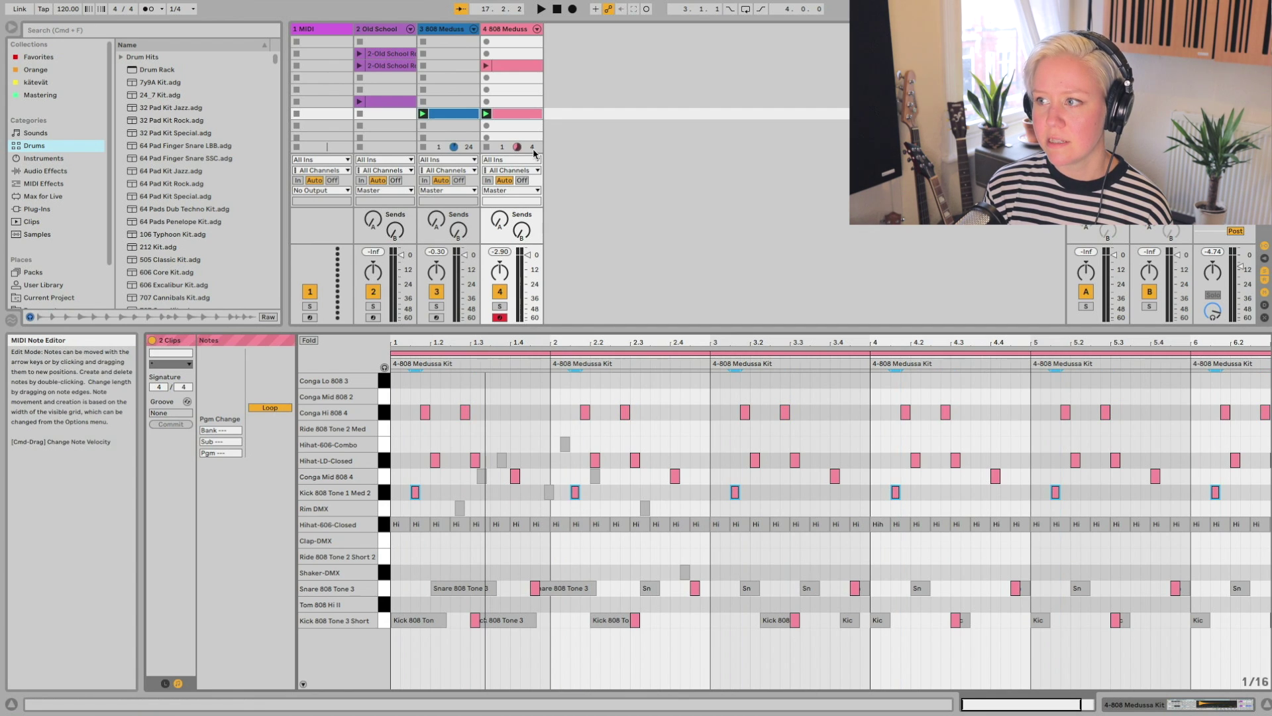
Step: Reselect the blue 3-808 Medussa Kit clip and add the pink clip for joint editing
left_click(533, 126)
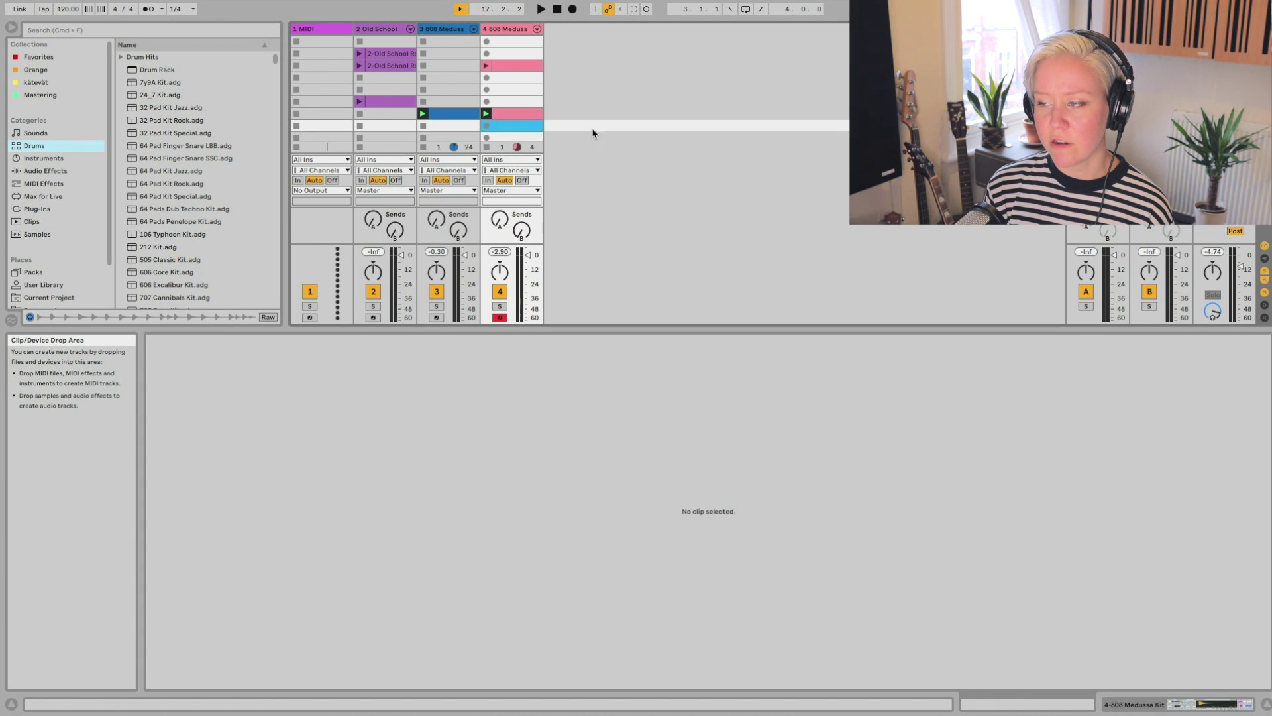
left_click(530, 115)
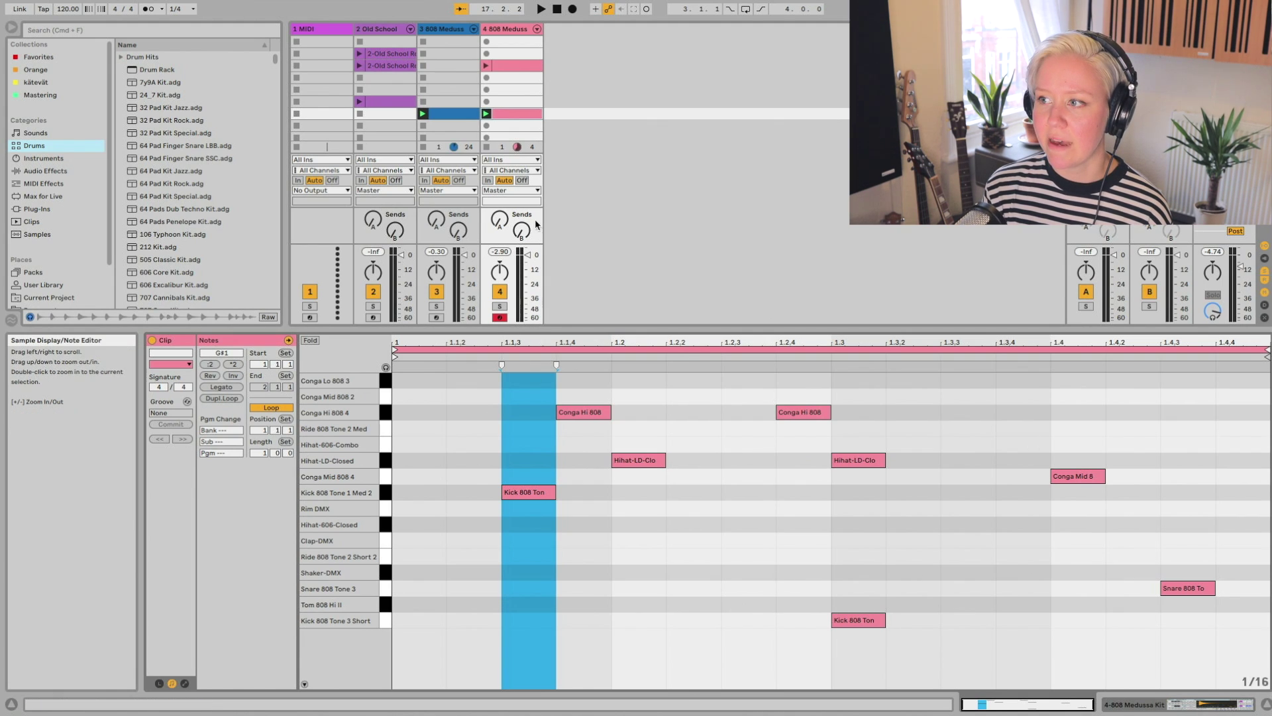
left_click(457, 119)
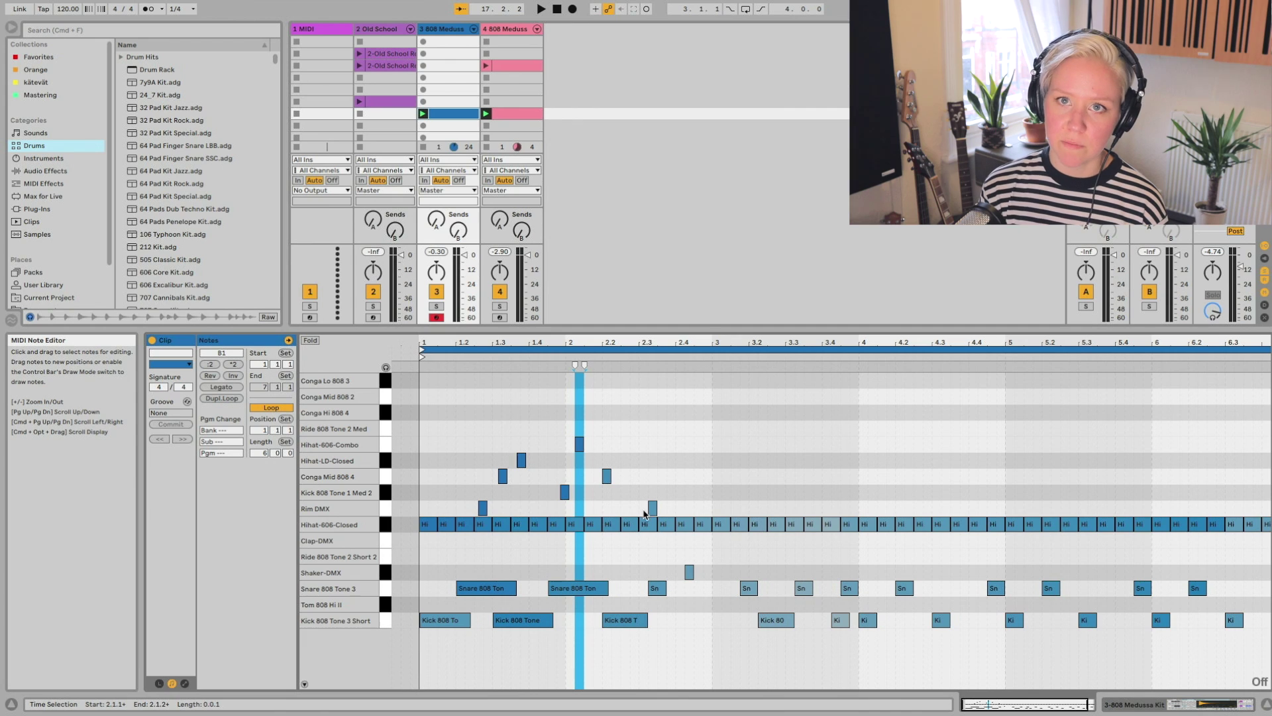
left_click(515, 115)
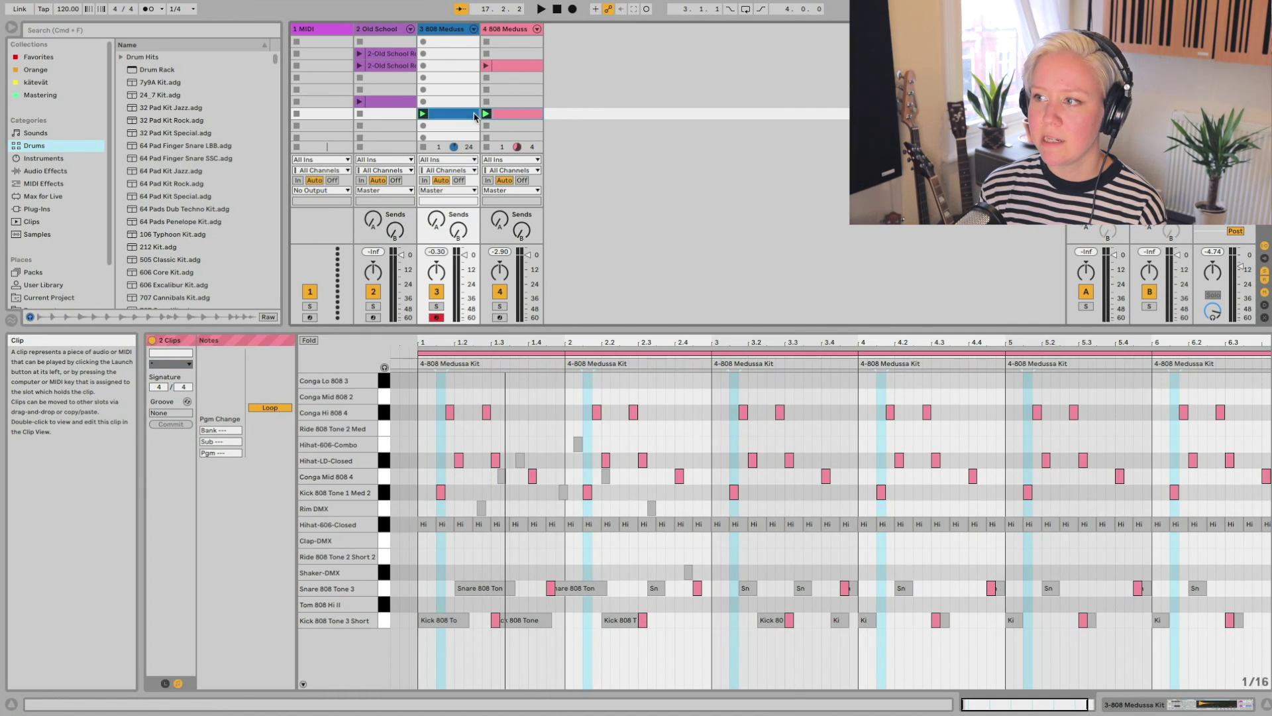
Step: Add the 2-Old School Roads clip and two more Old School Roads clips, making five edited clips
left_click(390, 102, "super")
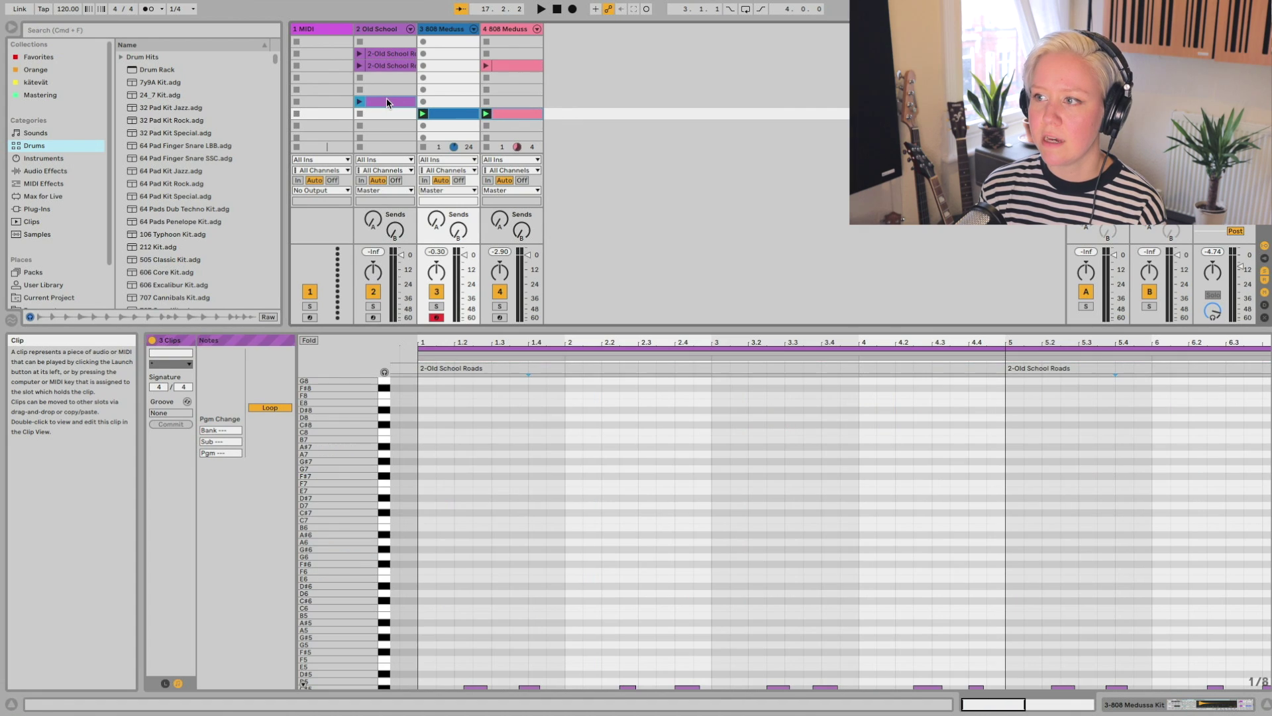
left_click(387, 65, "super")
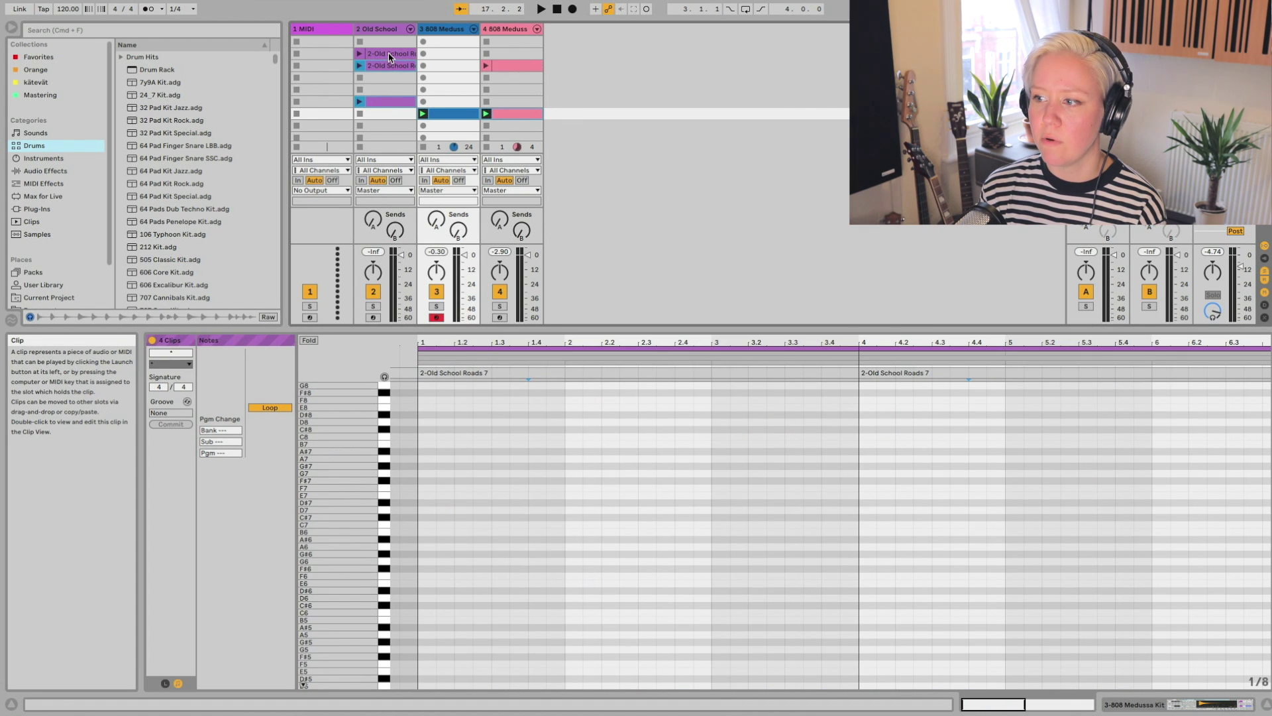
left_click(386, 53, "super")
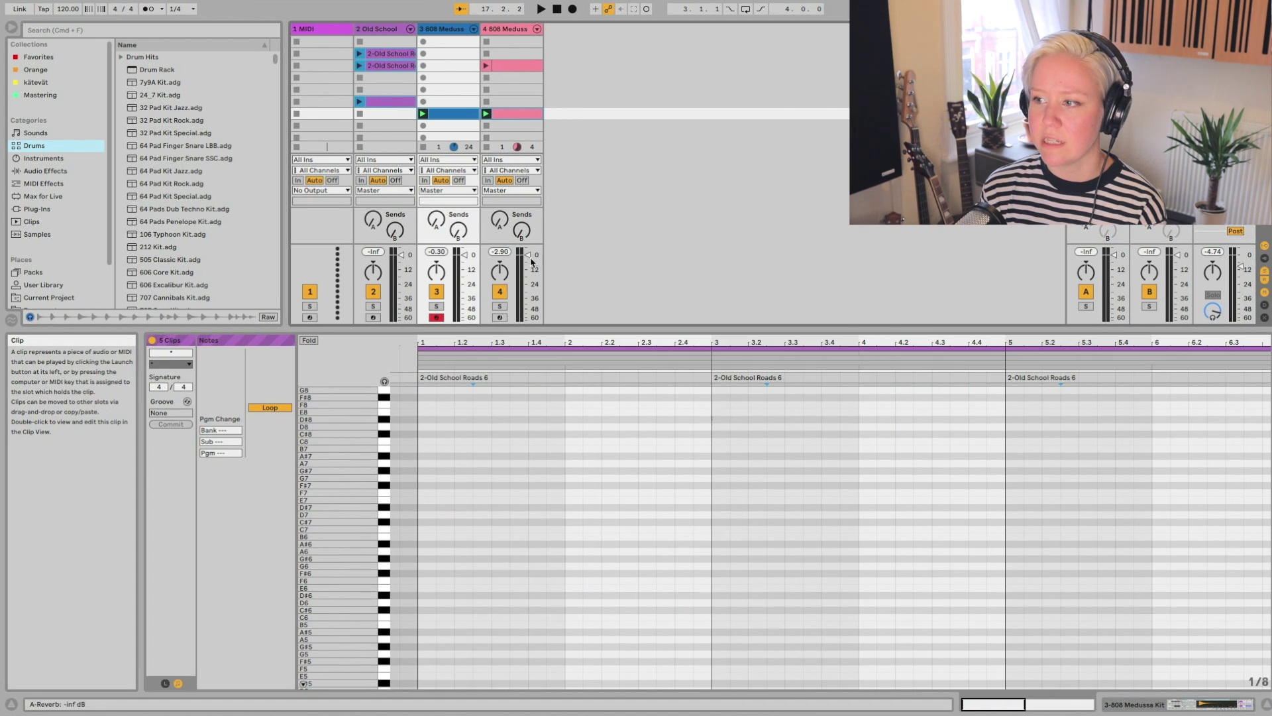
Step: Cycle note editing through the selected clips, passing the 4-808 Medussa Kit and 2-Old School Roads clips
left_click(528, 352)
left_click(527, 367)
left_click(529, 361)
left_click(534, 370)
left_click(533, 361)
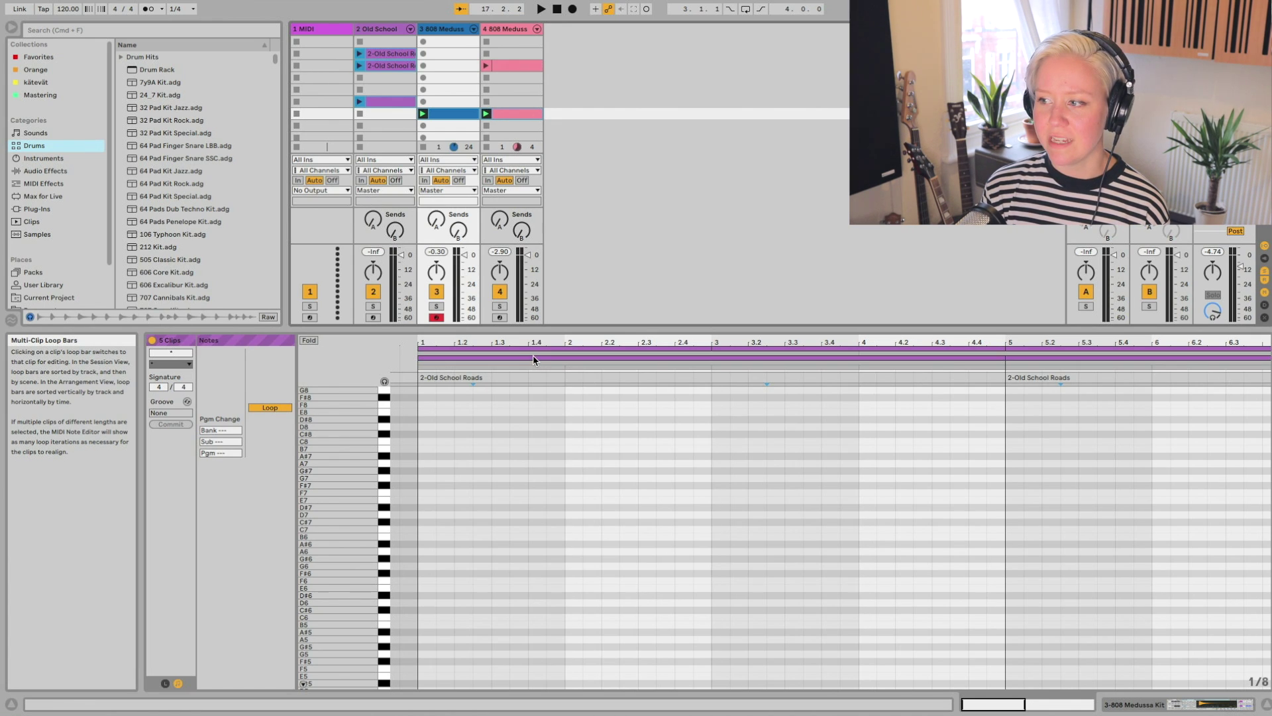
left_click(534, 357)
left_click(534, 354)
Step: Alternate editing among the blue 3-808 Medussa Kit, pink 4-808 Medussa Kit and 2-Old School Roads clips
left_click(536, 368)
left_click(535, 364)
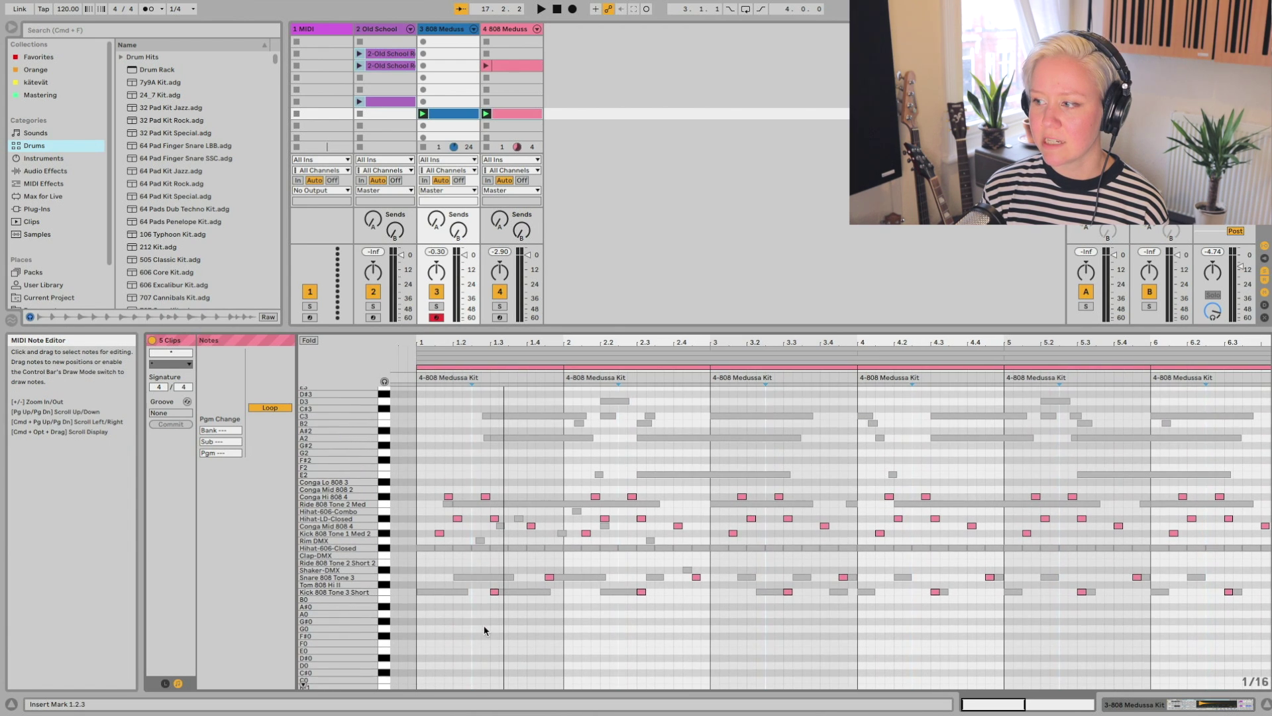
left_click(507, 361)
left_click(508, 359)
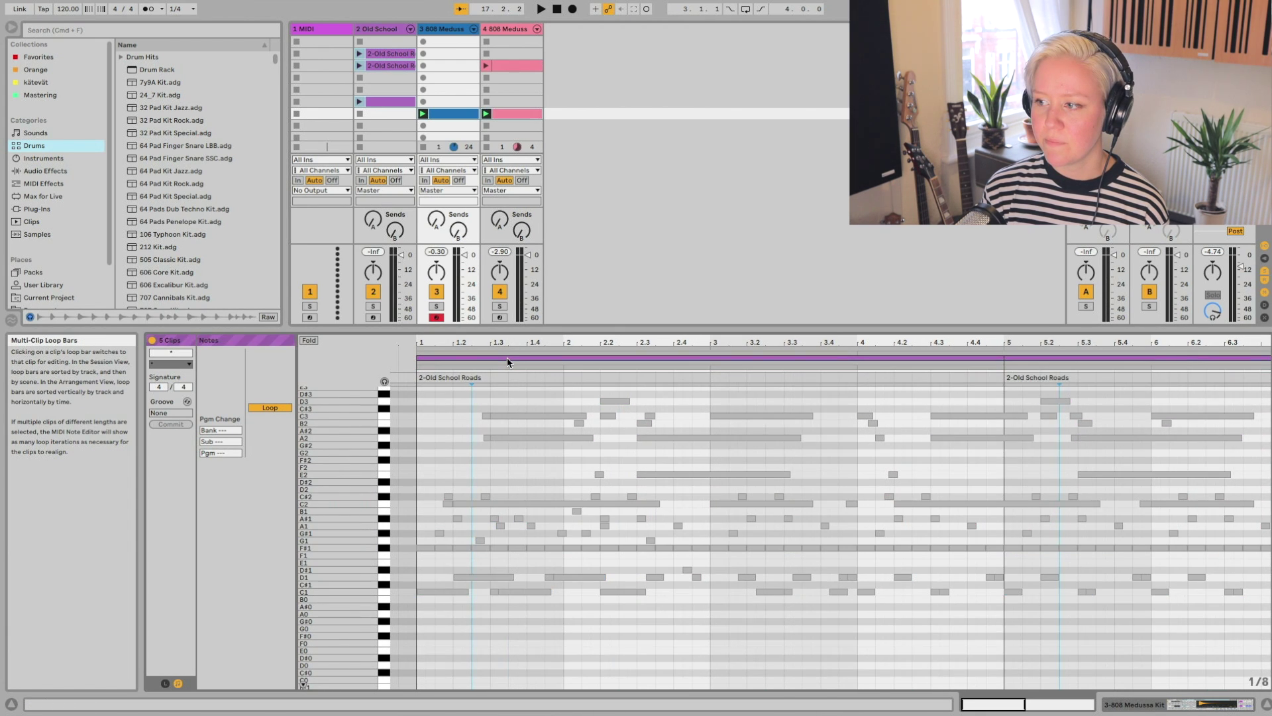
left_click(507, 356)
left_click(508, 358)
Step: In Arrangement View, co-edit the hahaha clip and the purple clip below, switching between their notes
key("Tab")
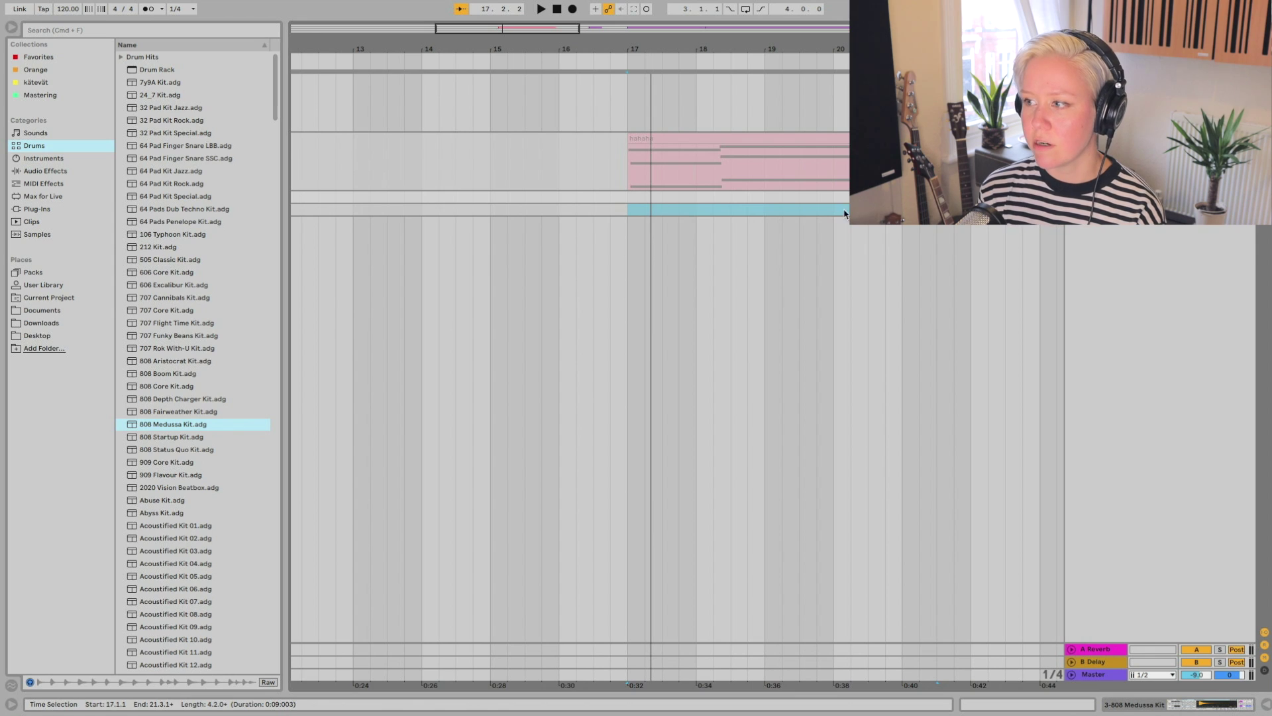
left_click(872, 272)
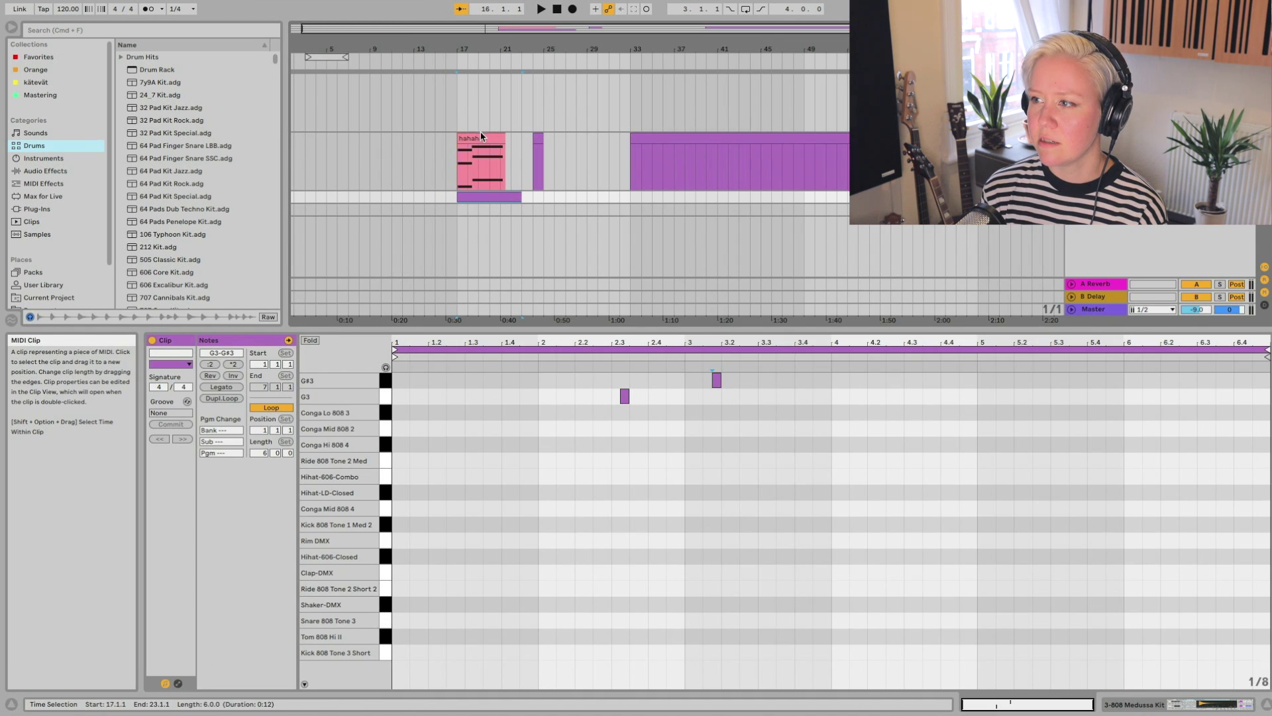
left_click(481, 137)
left_click(486, 195)
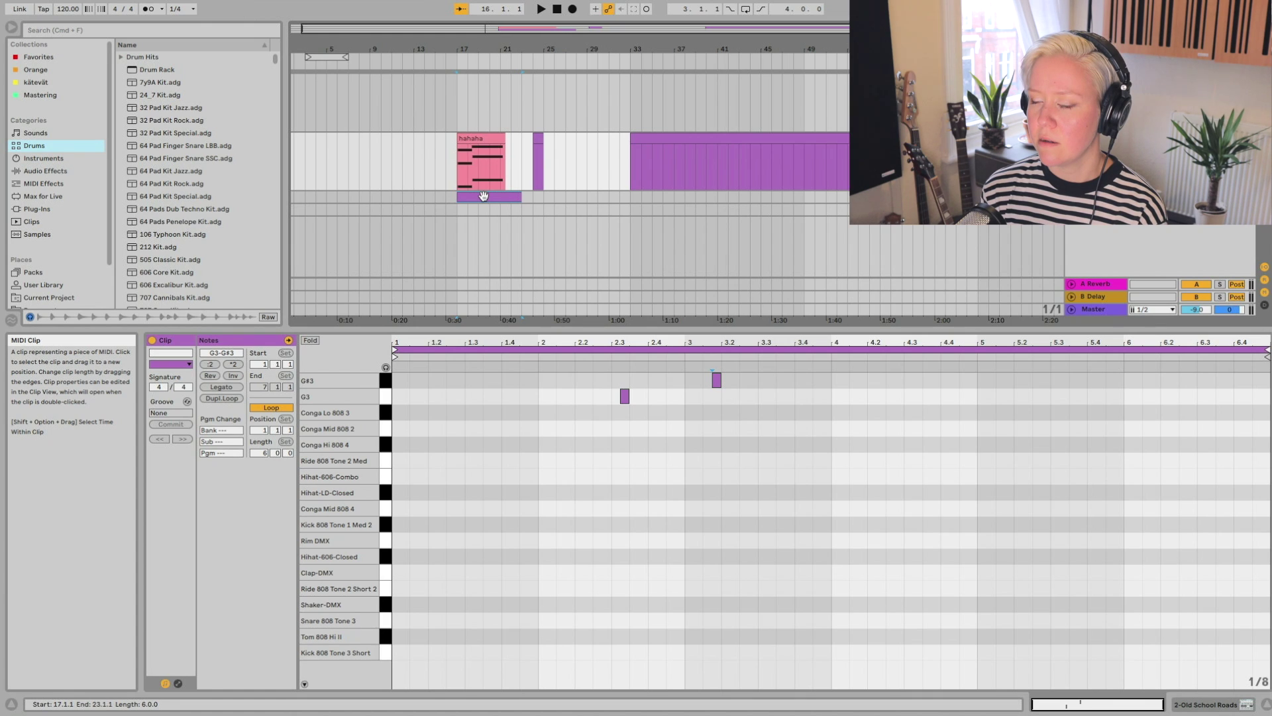
left_click(474, 136, "shift")
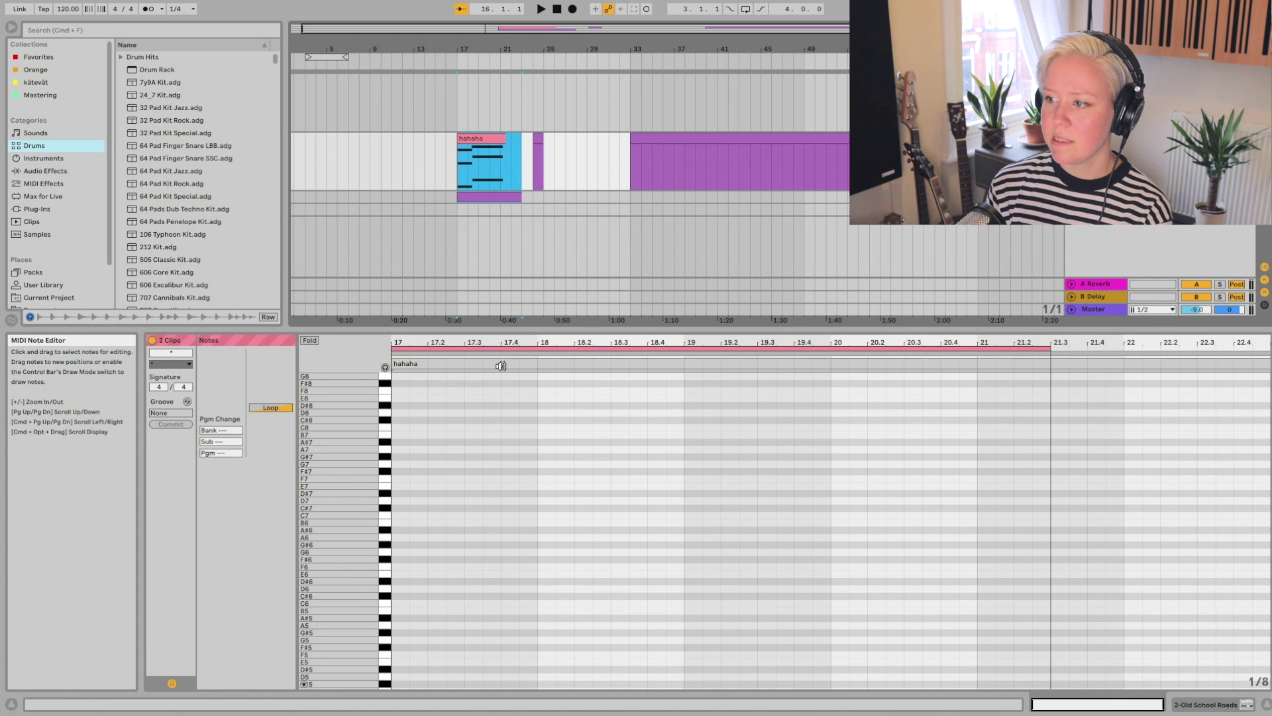
scroll(578, 532, "down", 10)
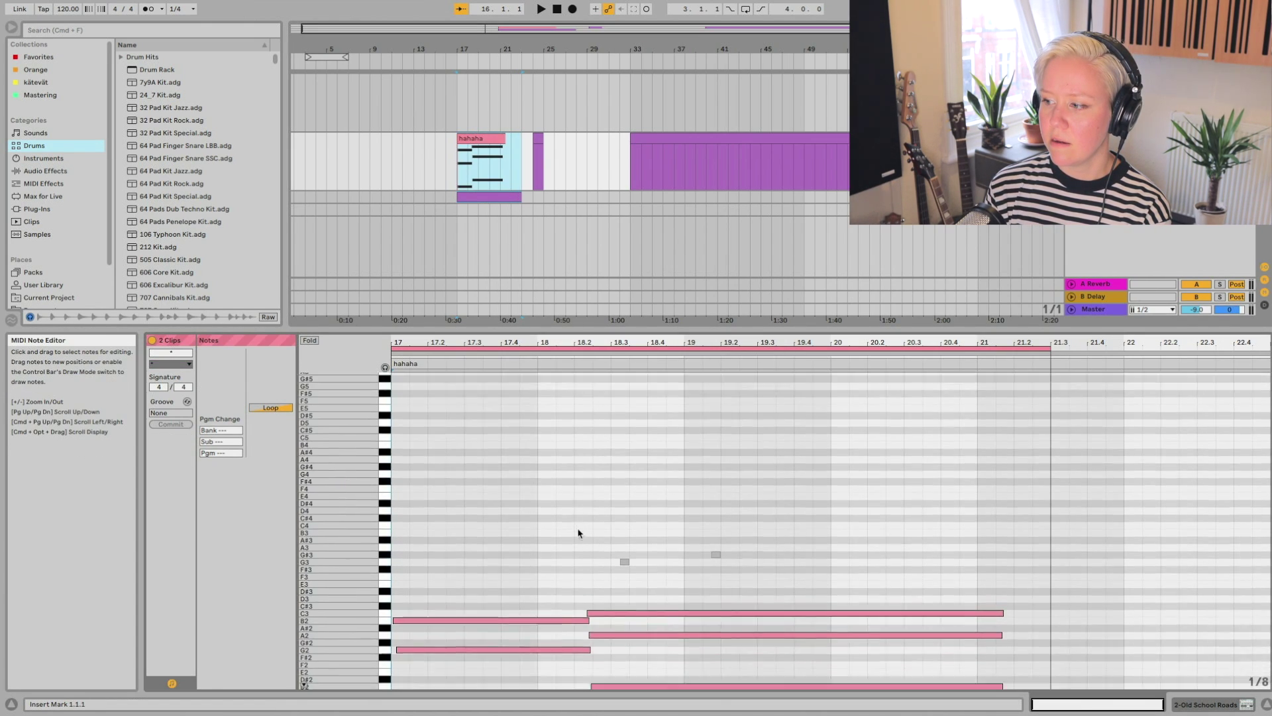
left_click(561, 353)
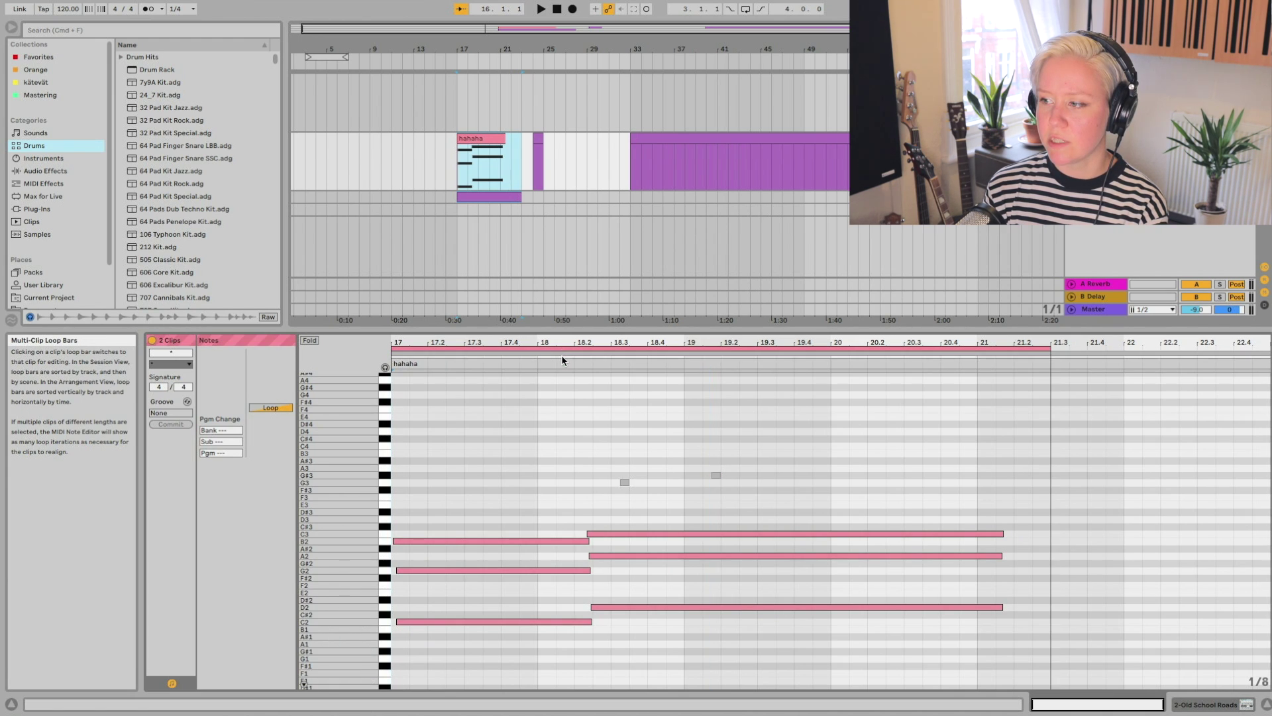
left_click(562, 348)
Step: Back in Session View, make the 3-808 Medussa Kit, then the 2-Old School Roads 6 clip editable
key("Tab")
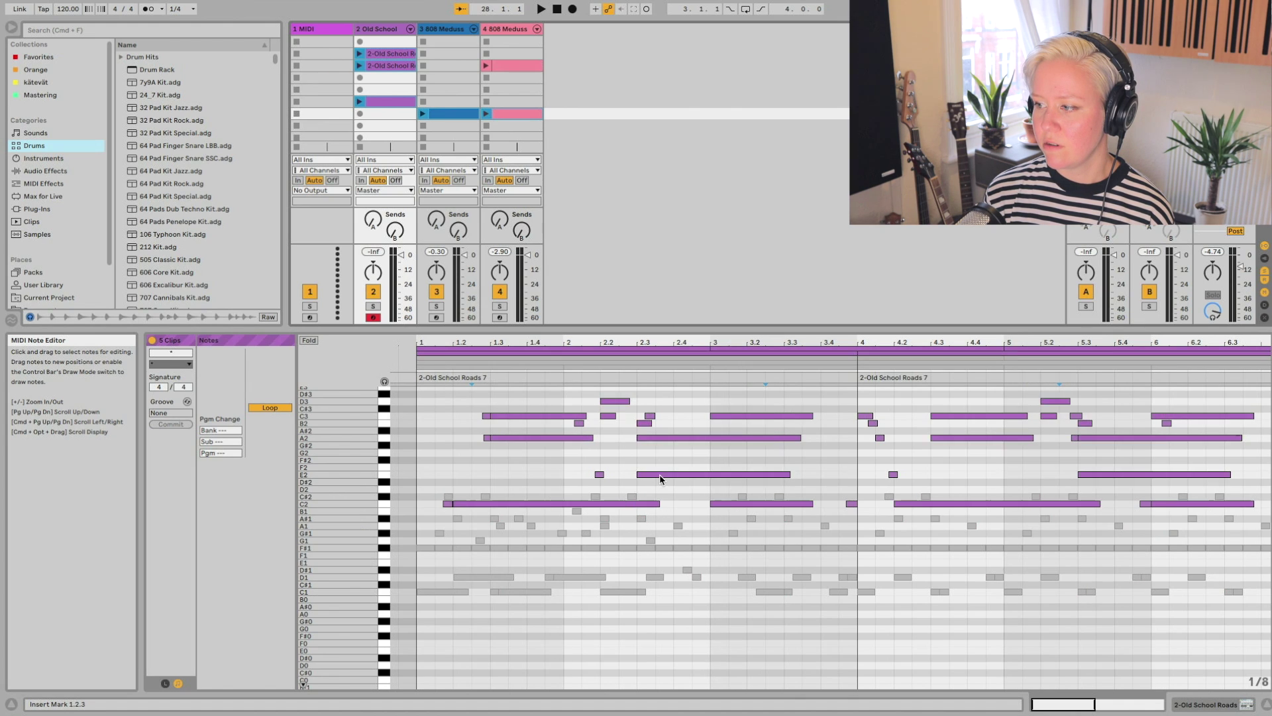
left_click(653, 548)
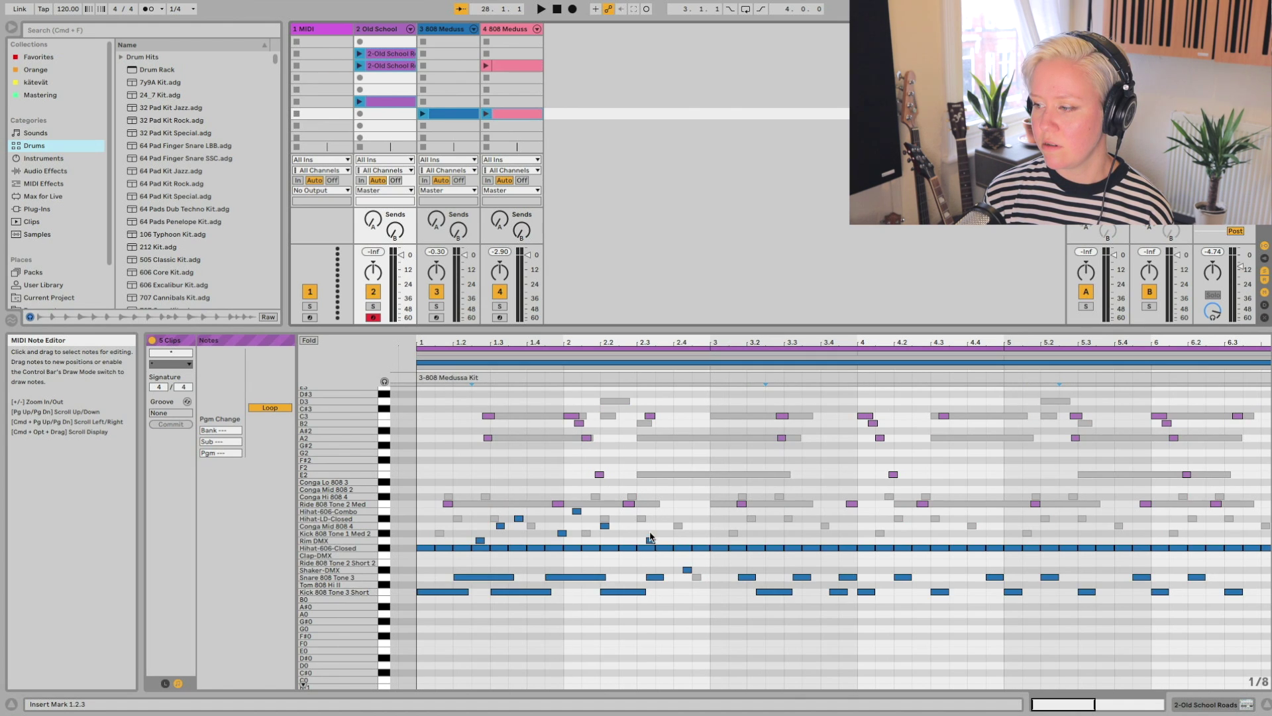
left_click(517, 415)
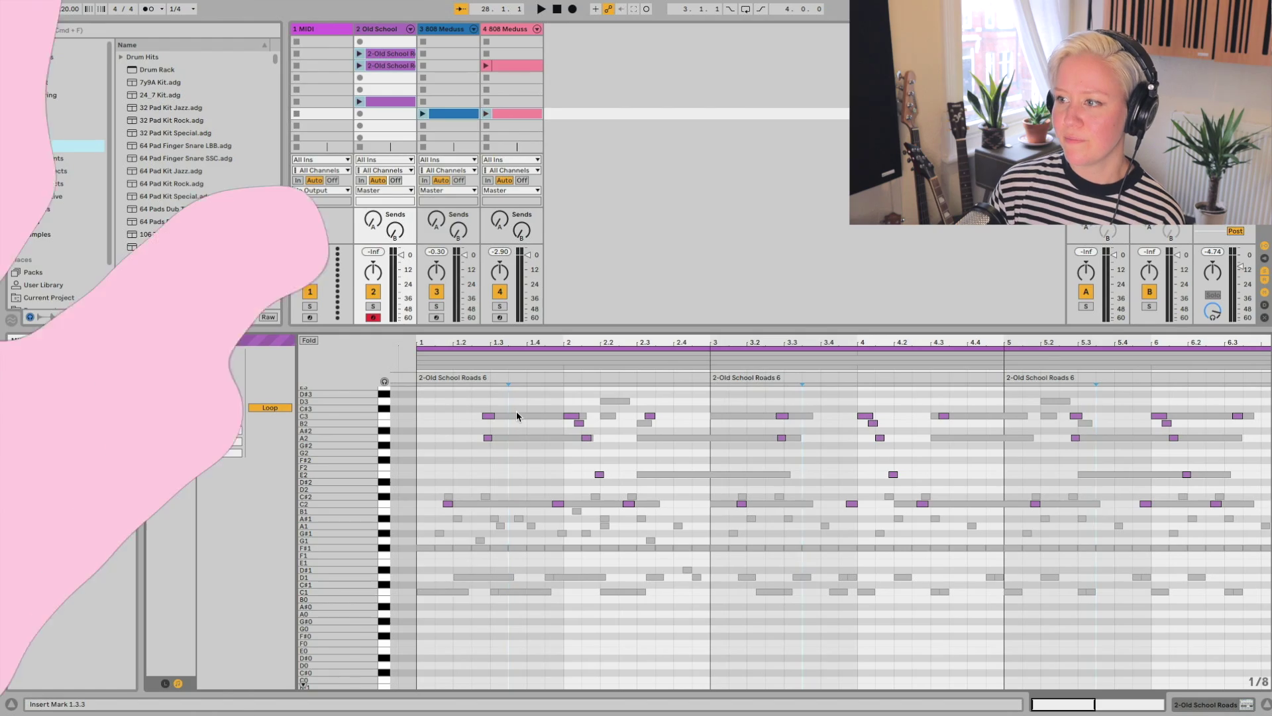